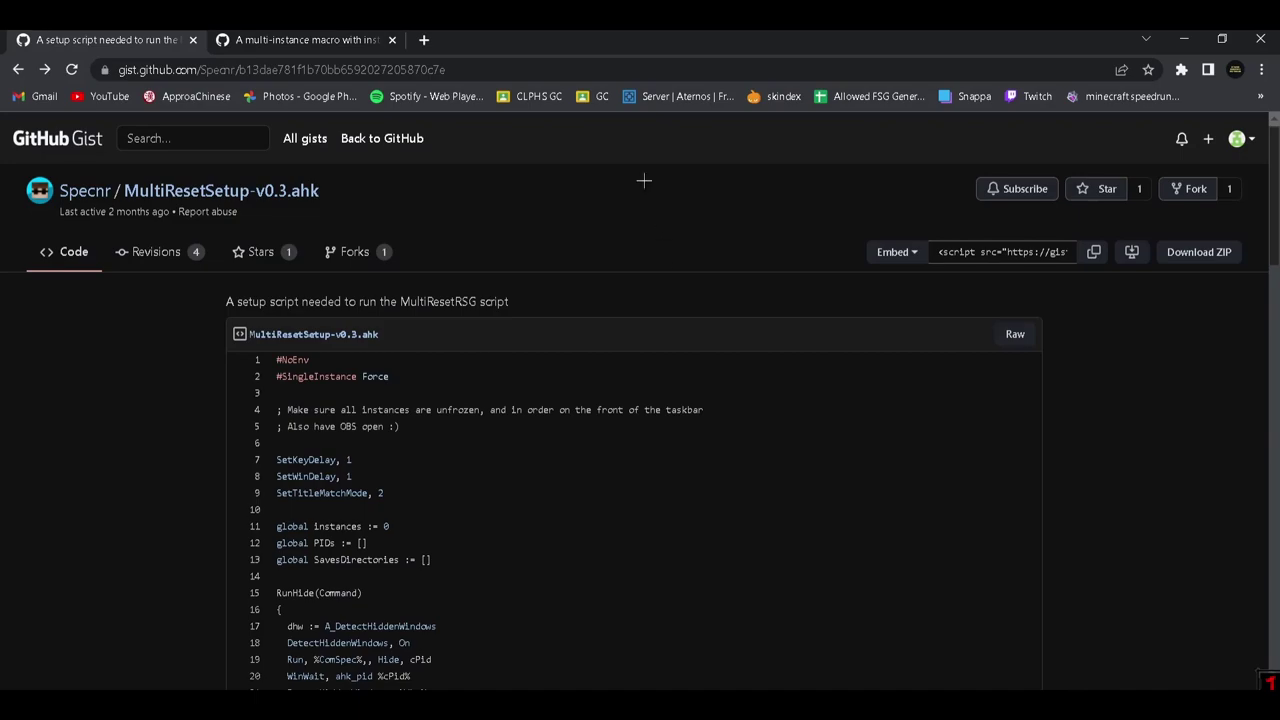
Compare the MultiResetSetup-v0.3.ahk and MultiResetRSG-v0.24.4.ahk gist tabs
{"action": "scroll", "coordinate": [554, 291], "scroll_direction": "down", "scroll_amount": 2}
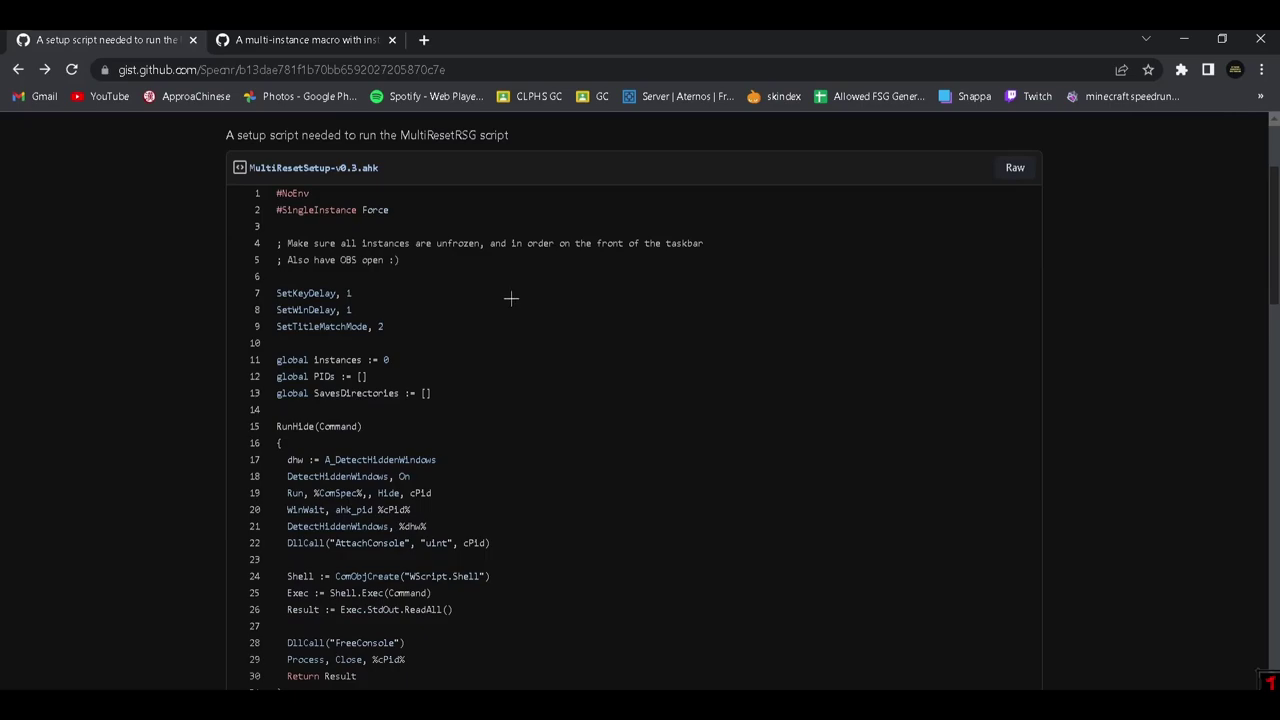
{"action": "scroll", "coordinate": [512, 300], "scroll_direction": "up", "scroll_amount": 2}
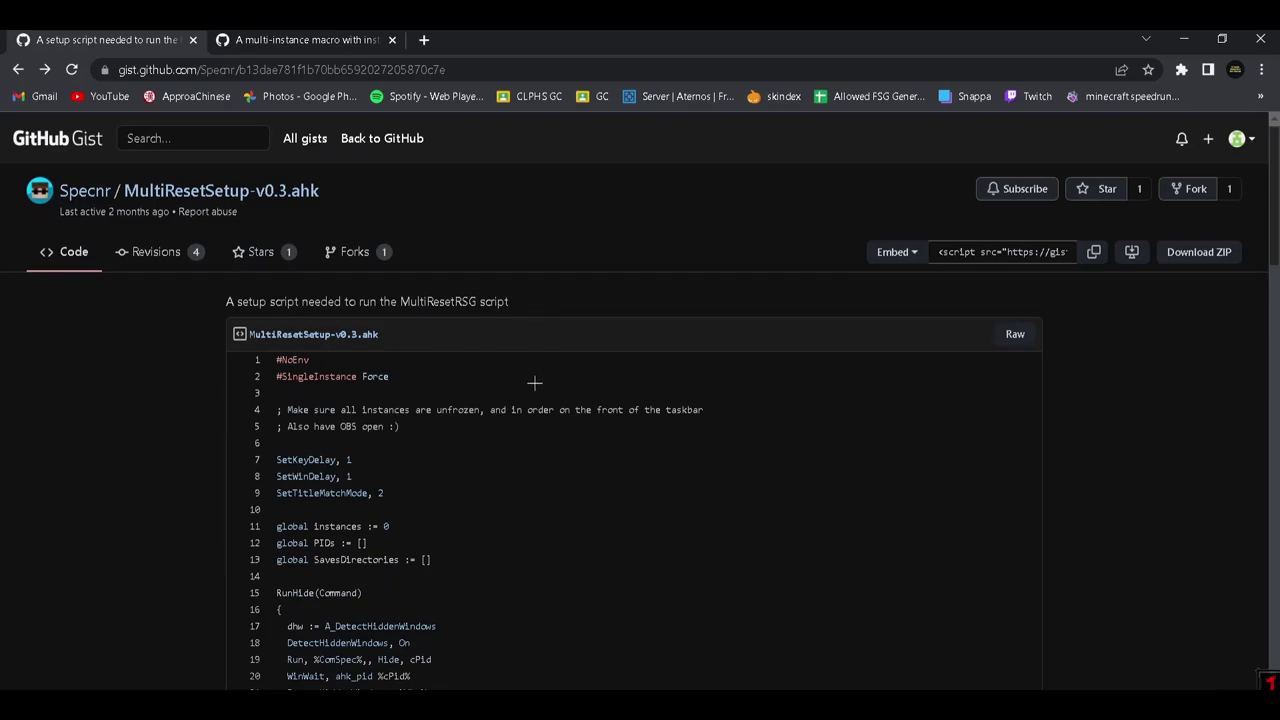
{"action": "scroll", "coordinate": [498, 380], "scroll_direction": "down", "scroll_amount": 6}
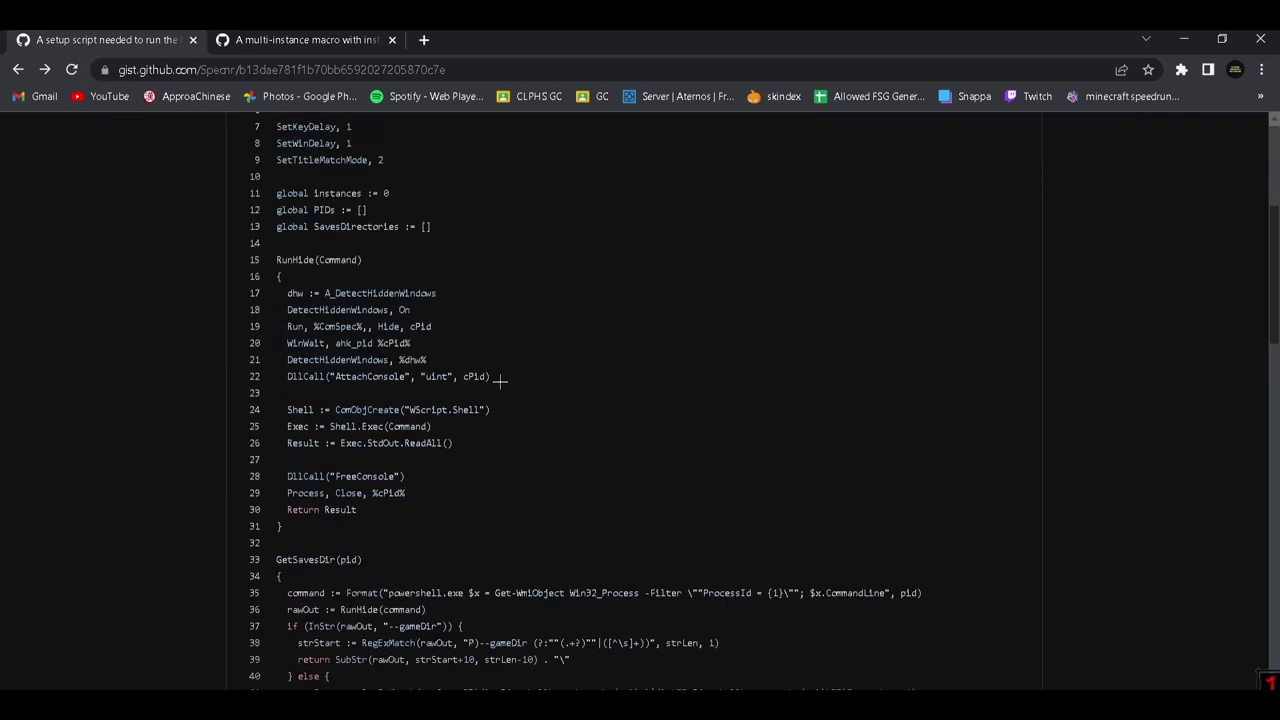
{"action": "scroll", "coordinate": [500, 381], "scroll_direction": "up", "scroll_amount": 6}
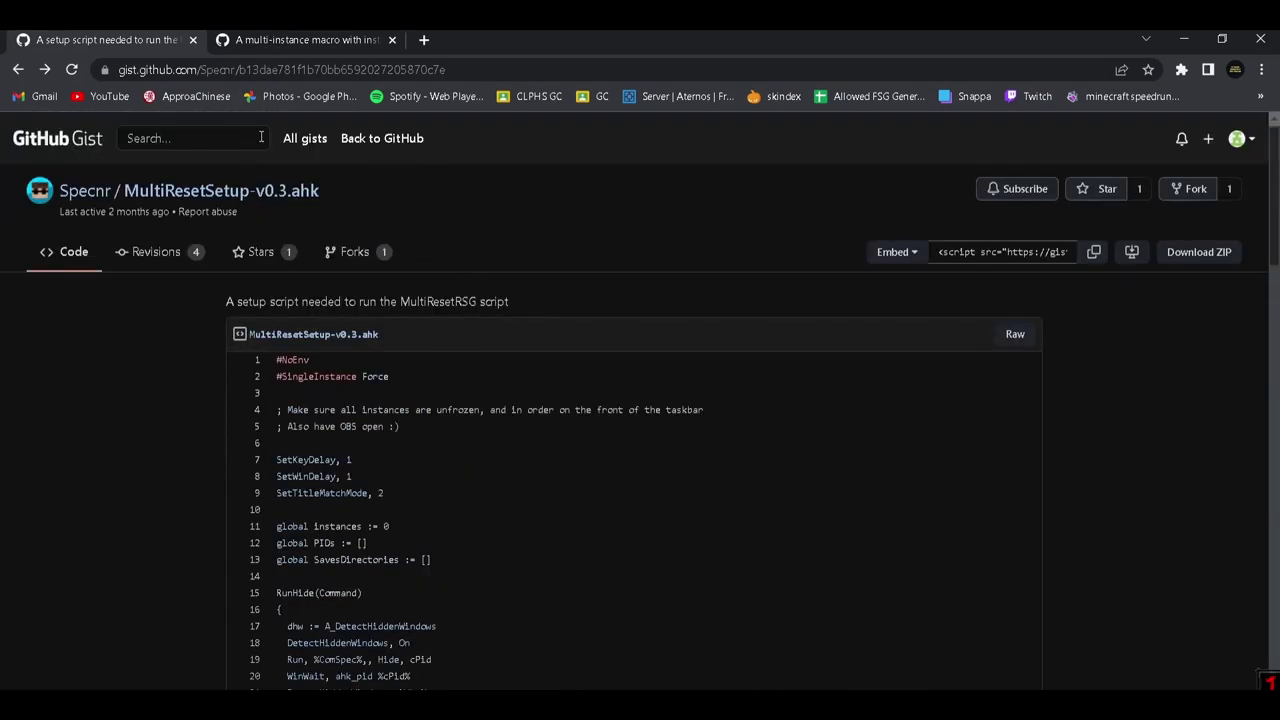
{"action": "key", "text": "ctrl+Tab"}
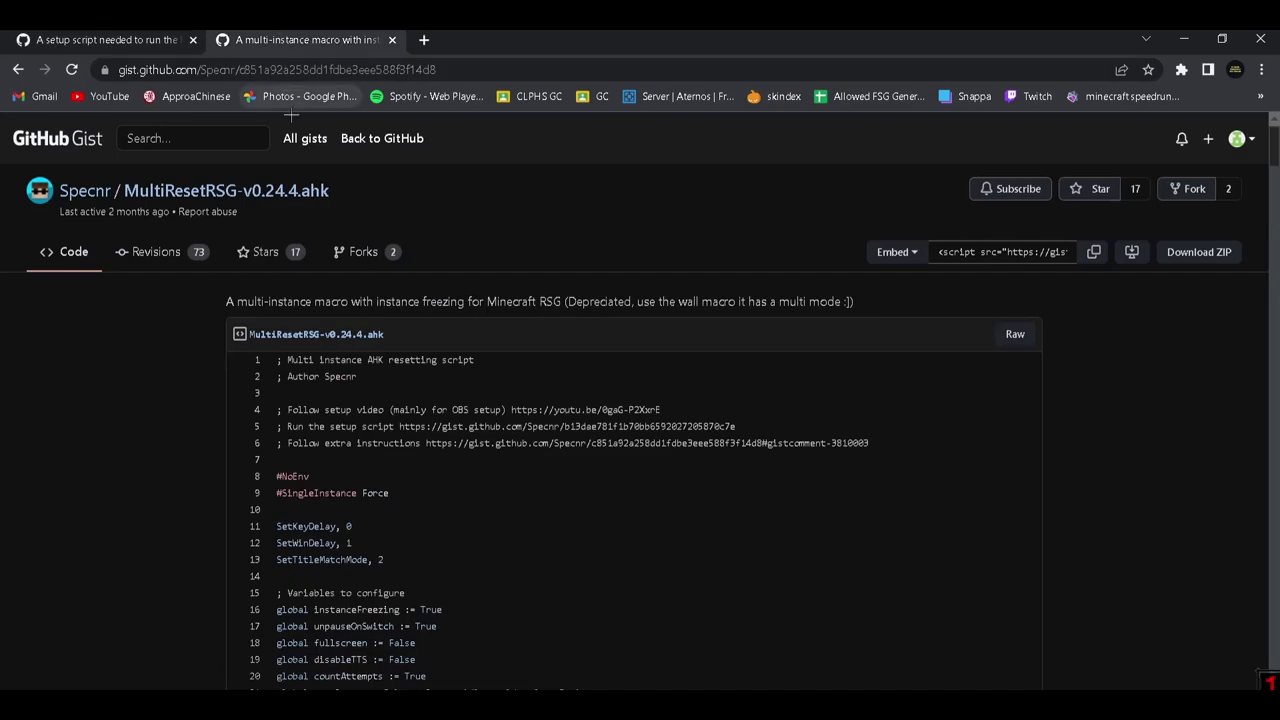
{"action": "key", "text": "ctrl+Tab"}
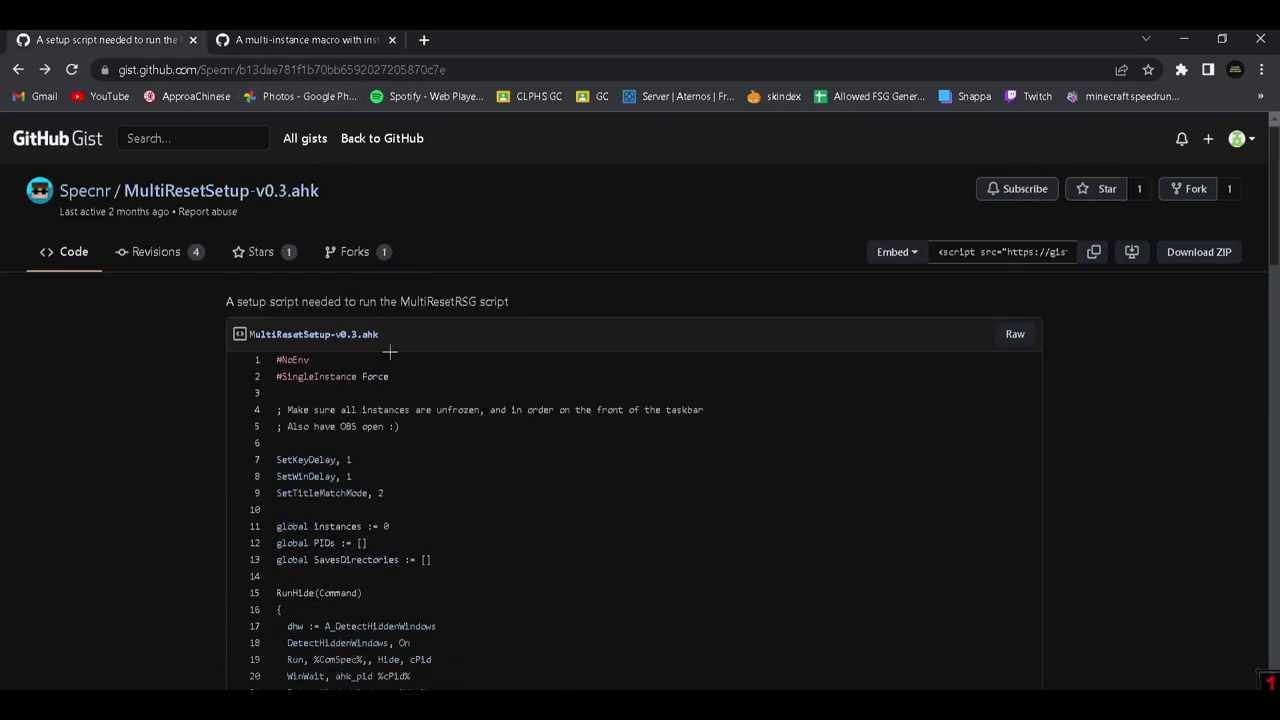
{"action": "left_click_drag", "start_coordinate": [400, 336], "coordinate": [342, 340]}
{"action": "left_click", "coordinate": [177, 363]}
{"action": "left_click", "coordinate": [297, 55]}
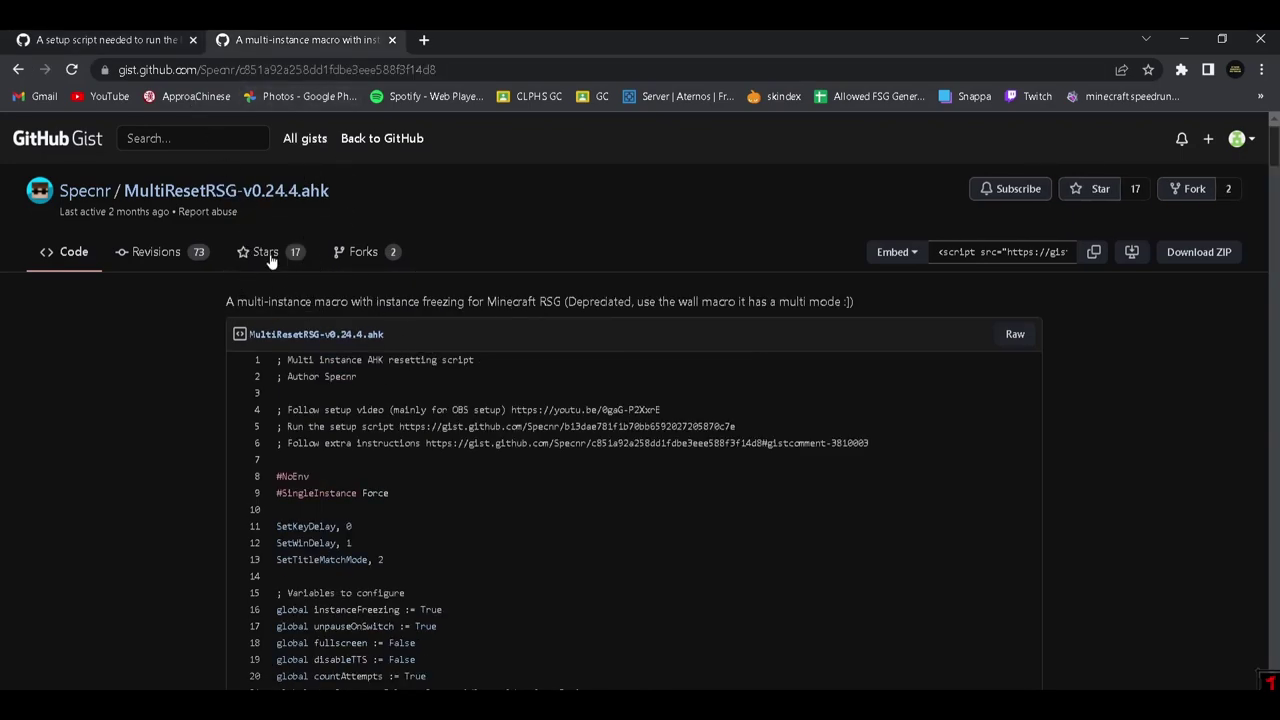
{"action": "left_click", "coordinate": [92, 38]}
Select all 90 lines of the MultiResetSetup-v0.3.ahk code, from ExitApp up to line 1
{"action": "scroll", "coordinate": [432, 458], "scroll_direction": "down", "scroll_amount": 8}
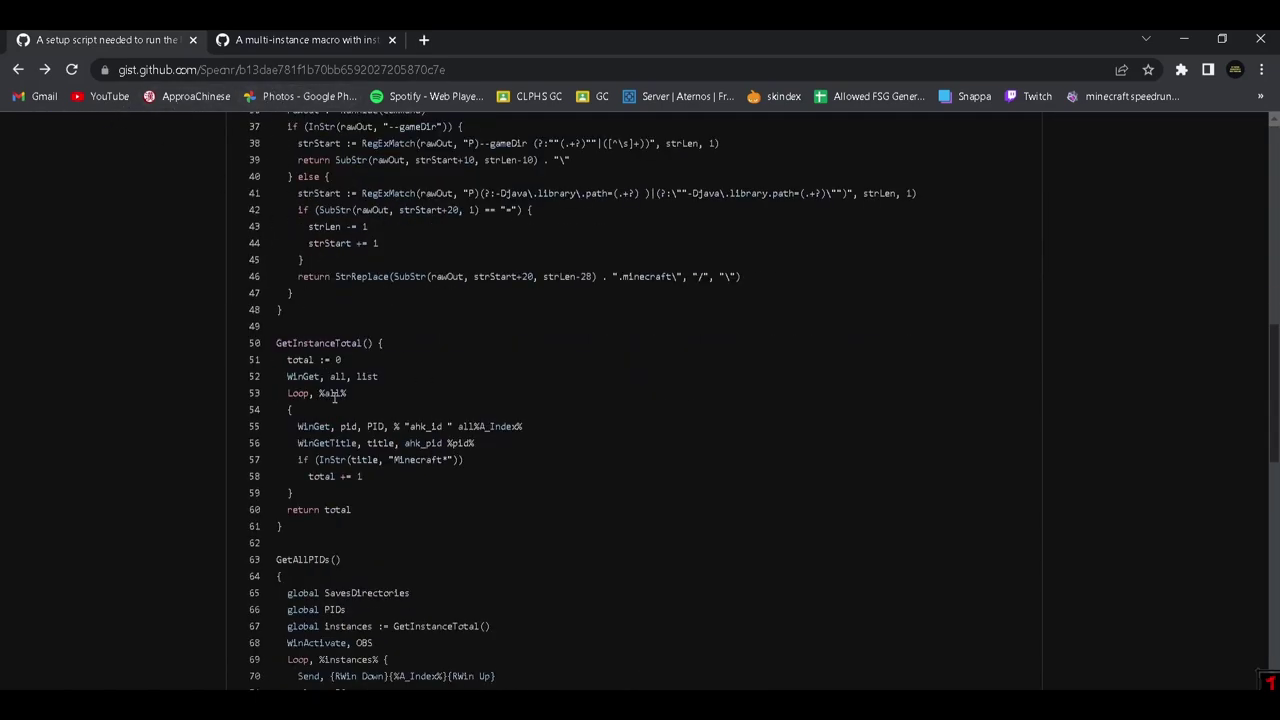
{"action": "scroll", "coordinate": [384, 427], "scroll_direction": "down", "scroll_amount": 5}
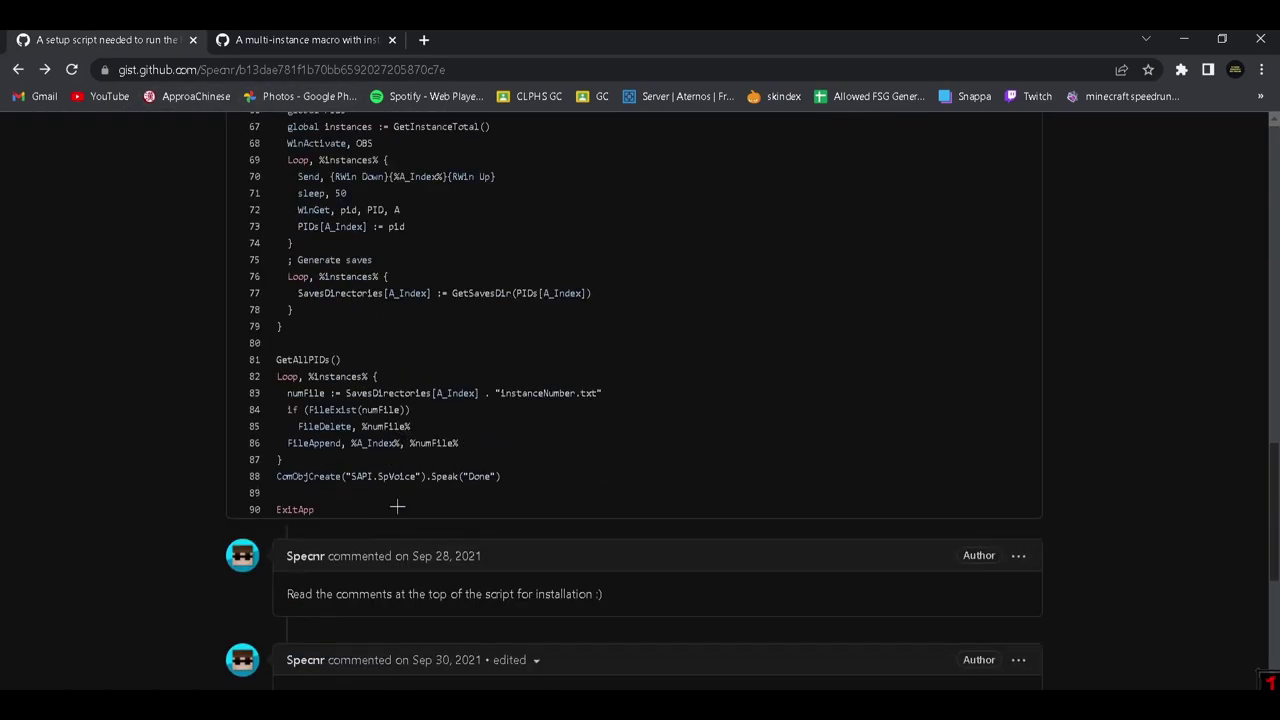
{"action": "left_click_drag", "start_coordinate": [394, 510], "coordinate": [278, 357]}
{"action": "scroll", "coordinate": [340, 395], "scroll_direction": "down", "scroll_amount": 10}
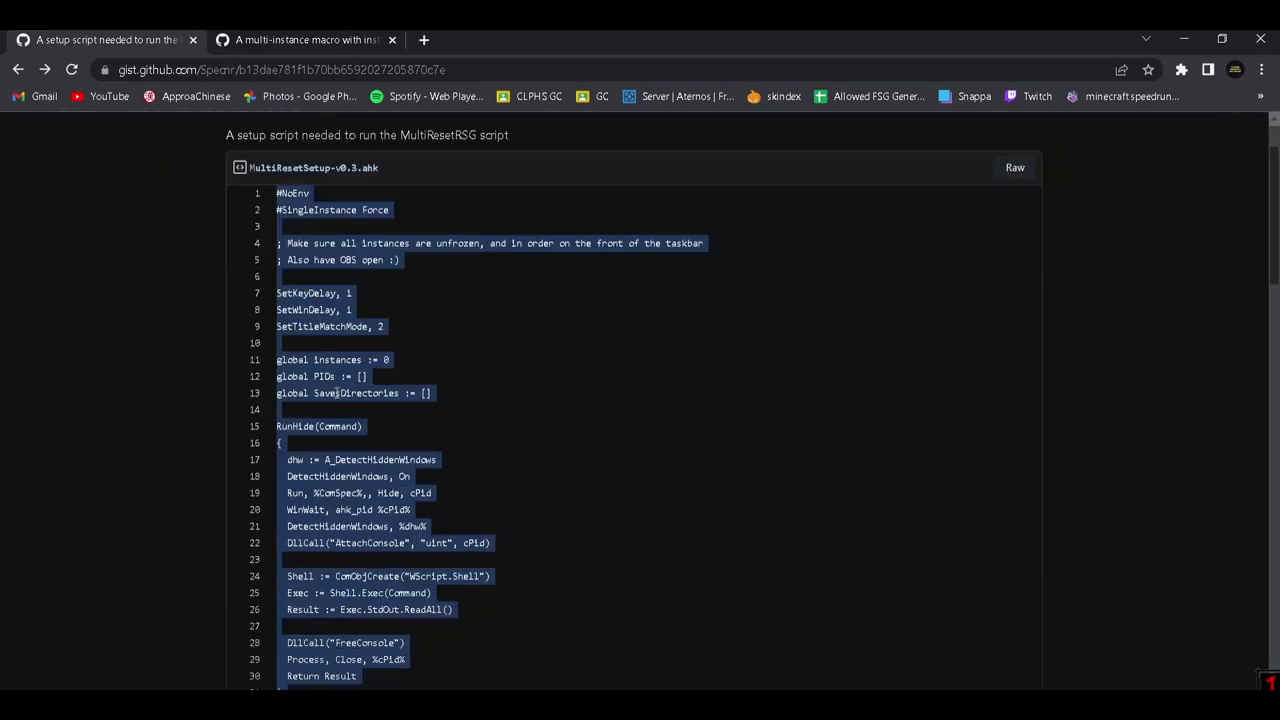
{"action": "scroll", "coordinate": [340, 395], "scroll_direction": "down", "scroll_amount": 5}
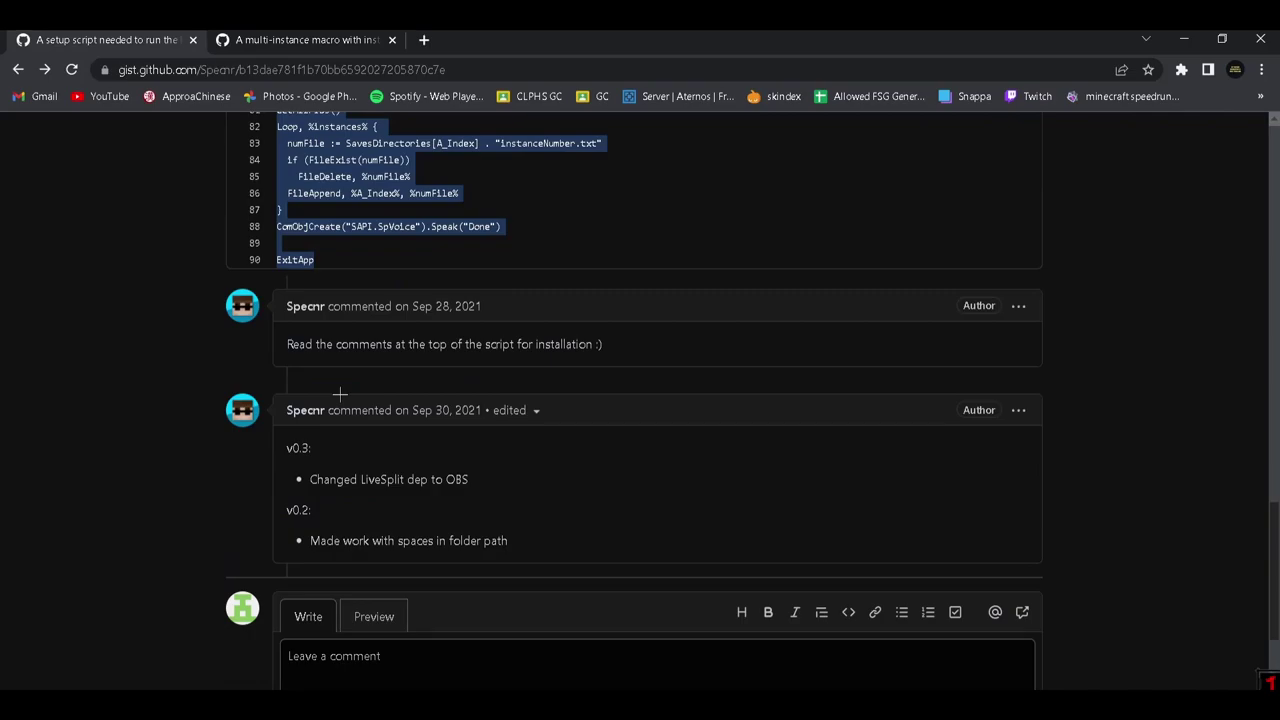
{"action": "scroll", "coordinate": [363, 369], "scroll_direction": "up", "scroll_amount": 15}
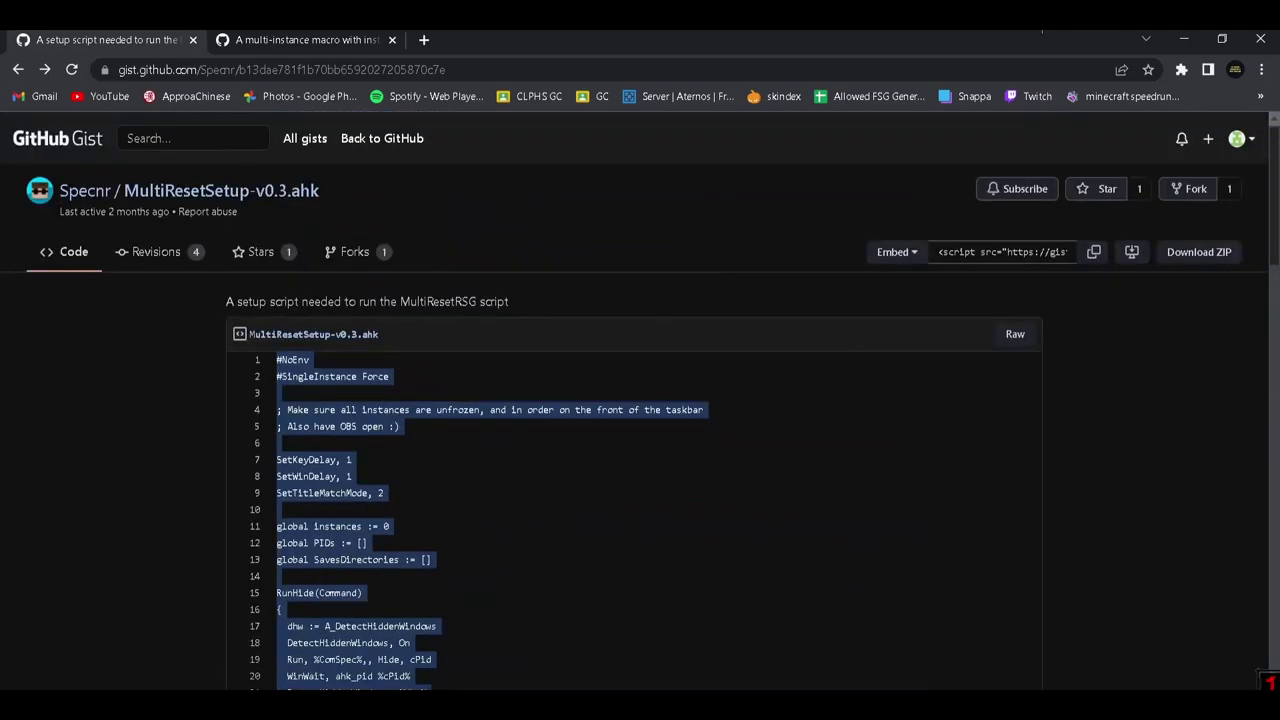
Create a new AutoHotkey script named setup.ahk on the desktop and bring up its Open with options
{"action": "left_click", "coordinate": [1184, 39]}
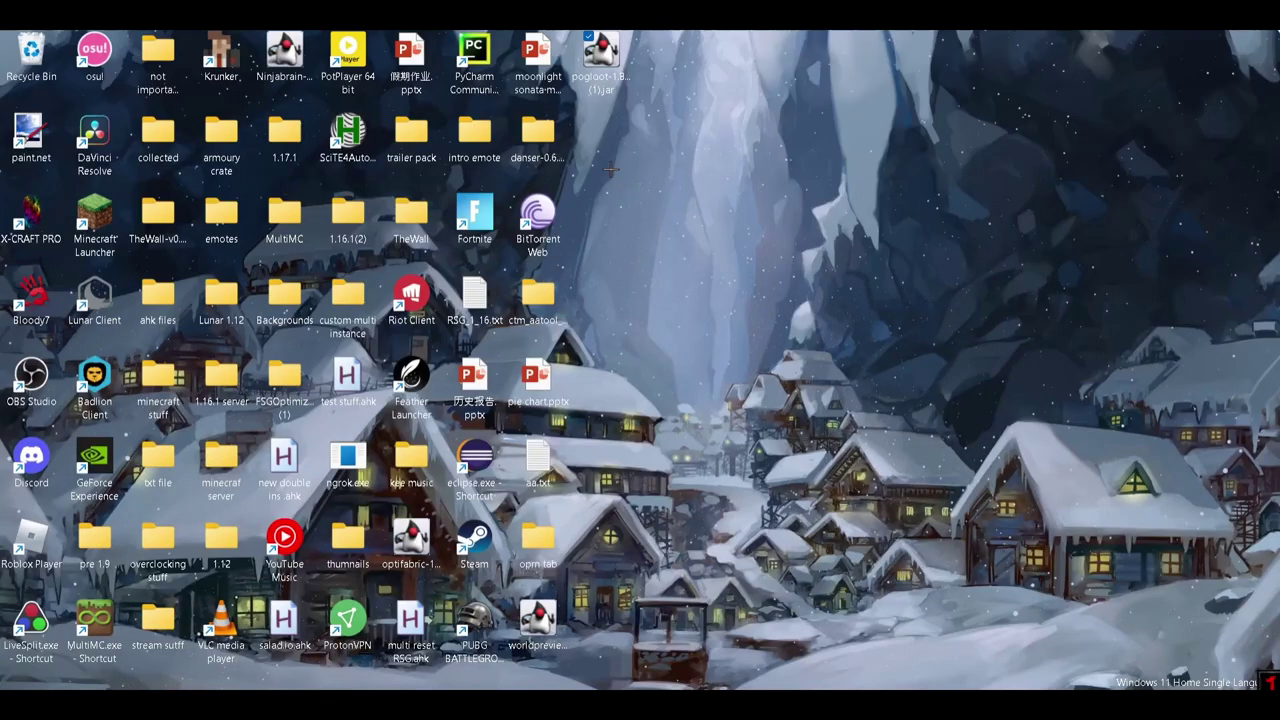
{"action": "right_click", "coordinate": [606, 134]}
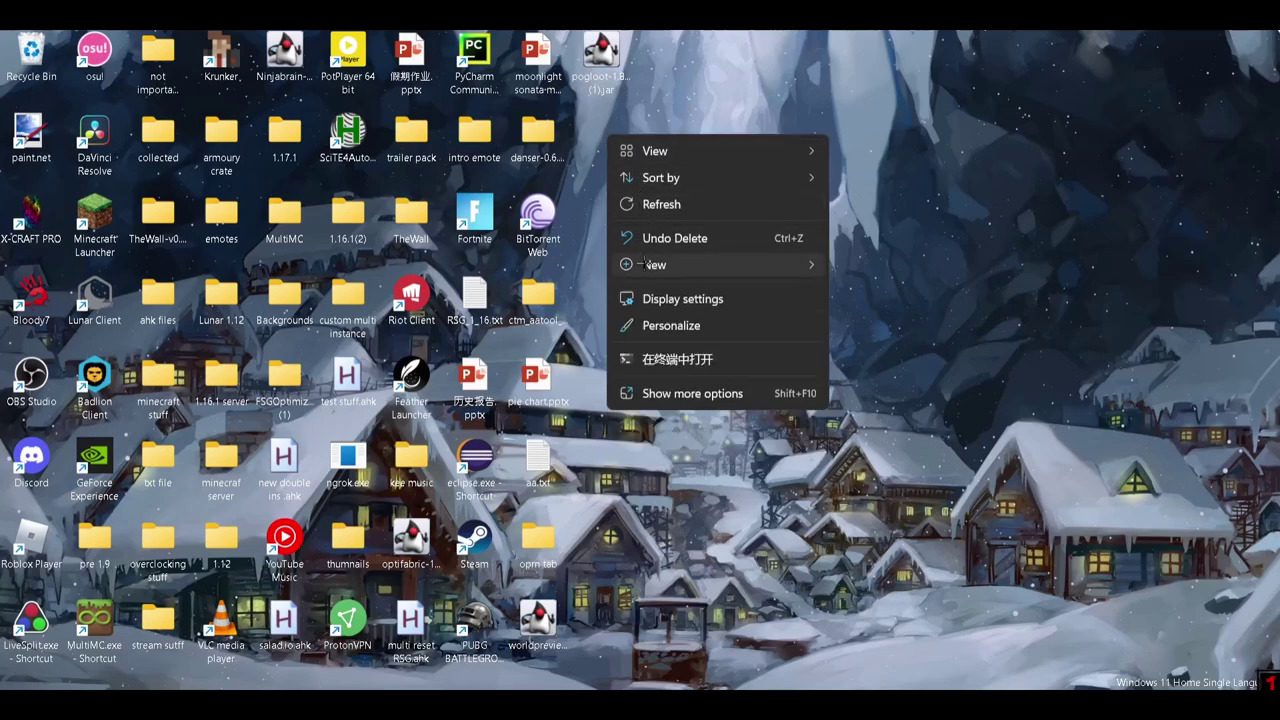
{"action": "left_click", "coordinate": [692, 393]}
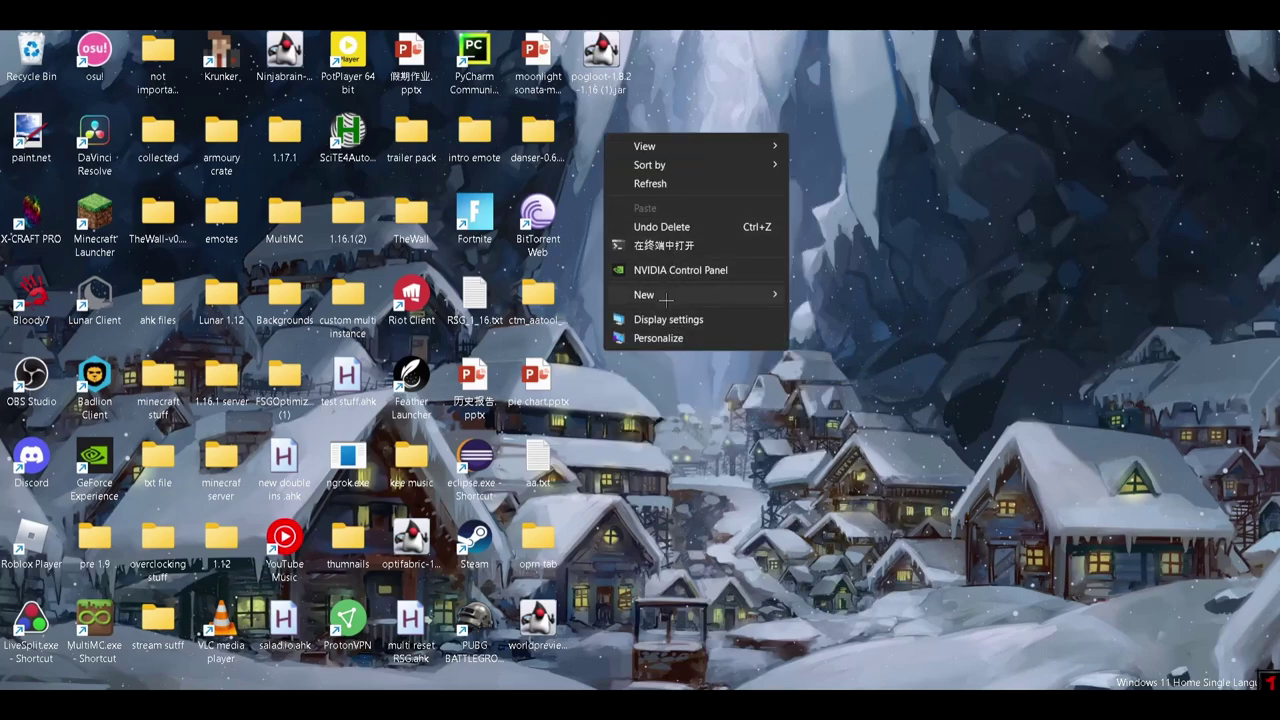
{"action": "mouse_move", "coordinate": [665, 297]}
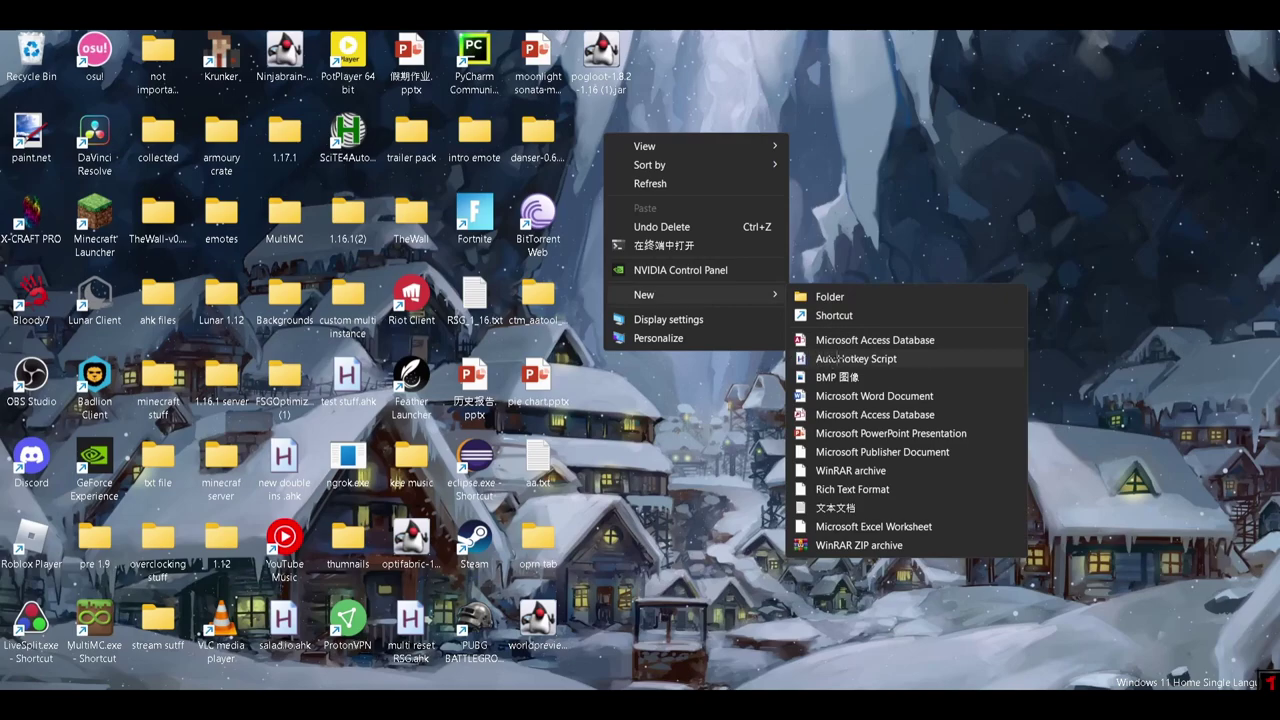
{"action": "left_click", "coordinate": [835, 358]}
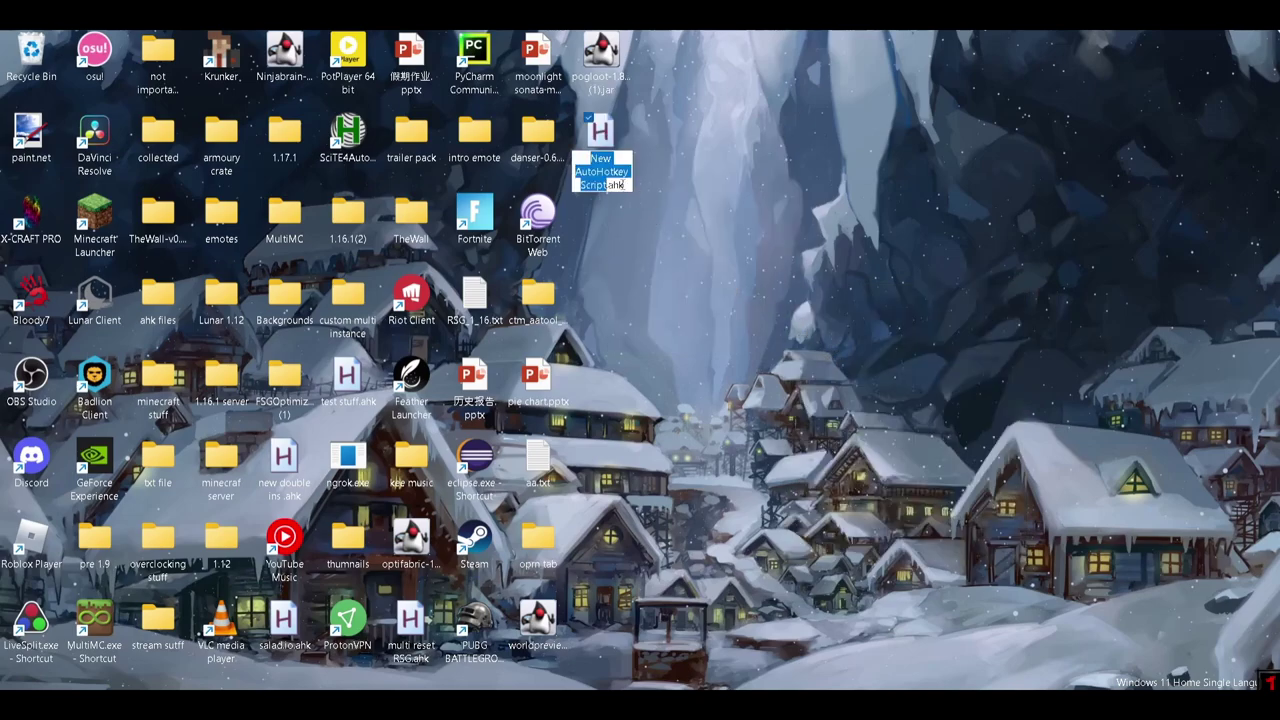
{"action": "type", "text": "set"}
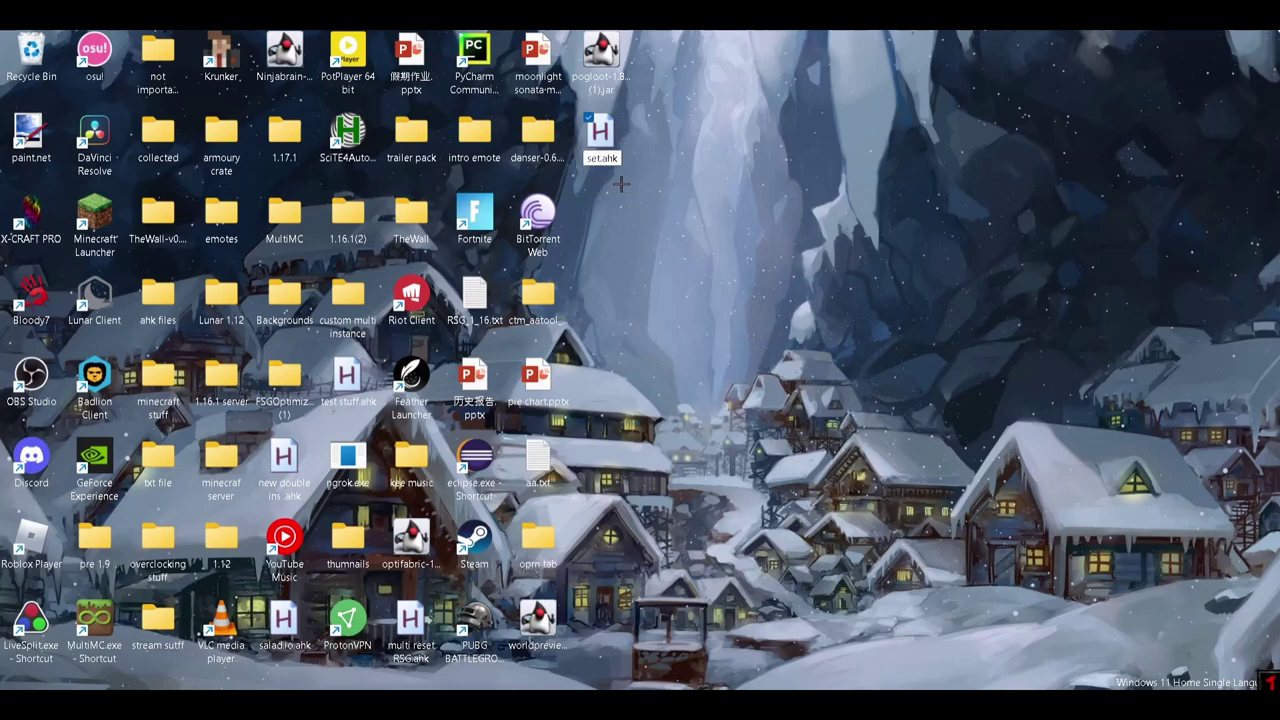
{"action": "type", "text": "up"}
{"action": "key", "text": "Return"}
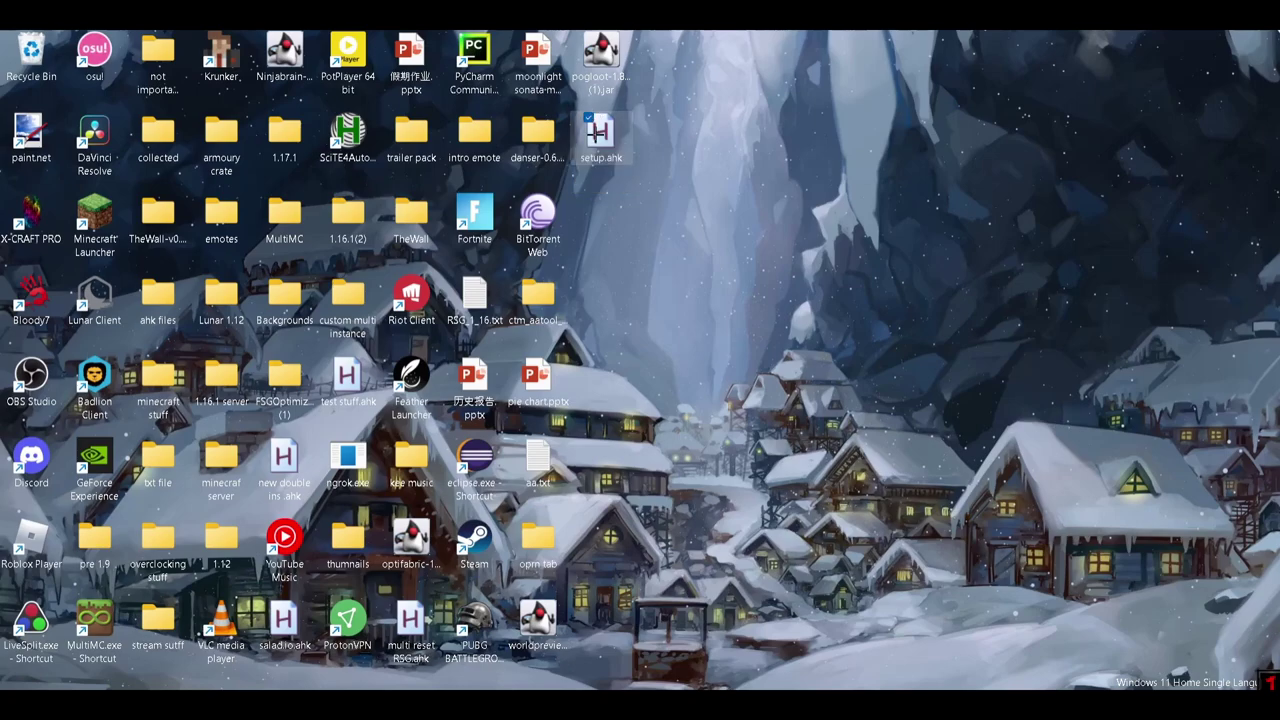
{"action": "right_click", "coordinate": [600, 135]}
{"action": "left_click", "coordinate": [666, 386]}
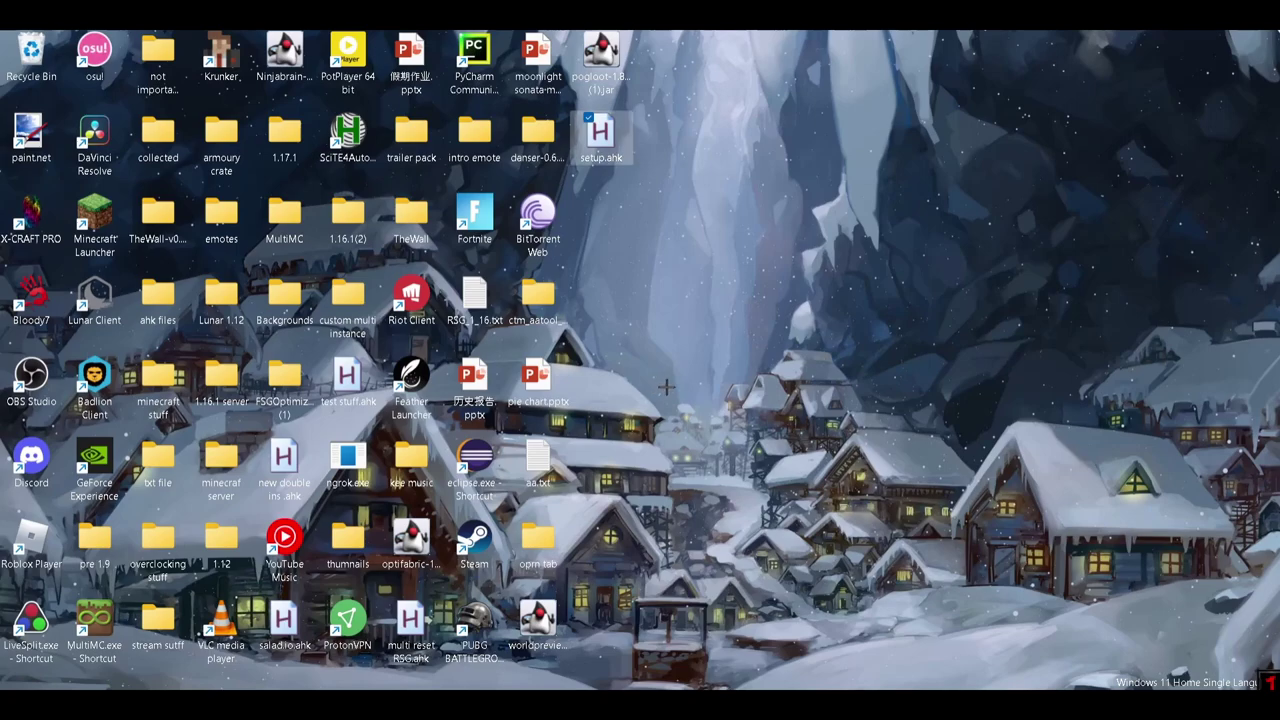
Open setup.ahk in SciTE4AutoHotkey and paste the setup script over the four template lines
{"action": "mouse_move", "coordinate": [700, 278]}
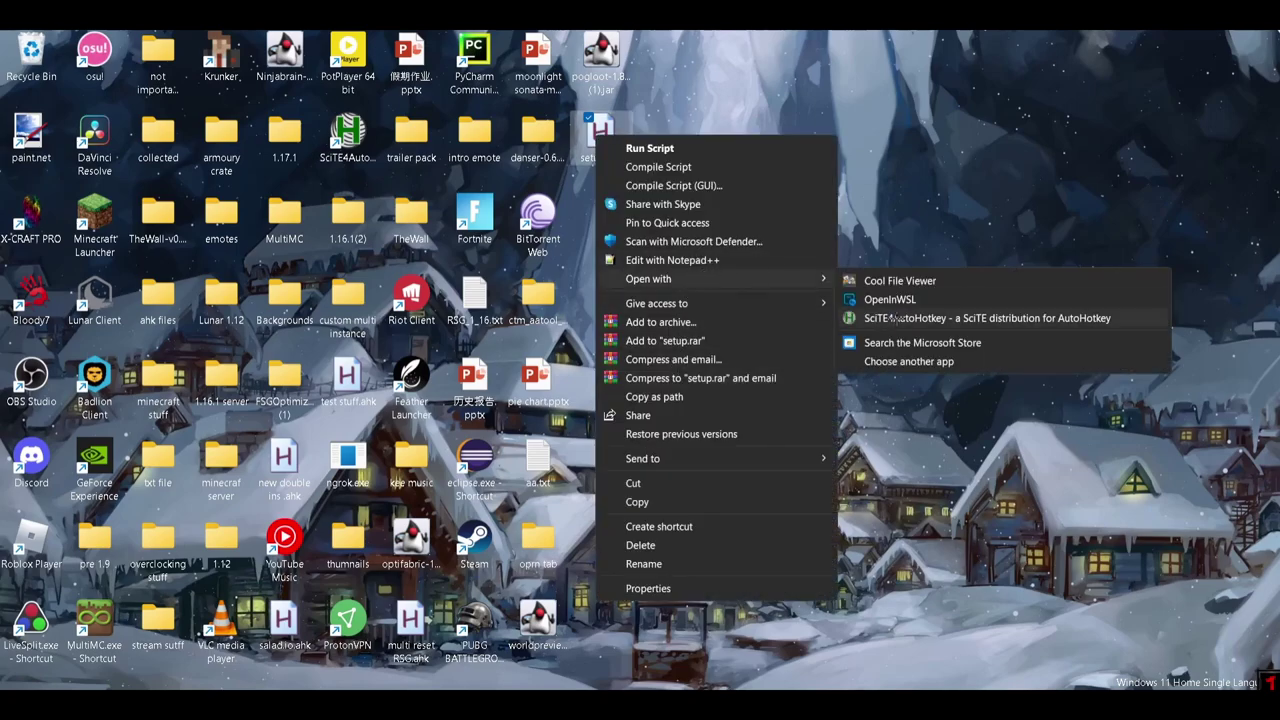
{"action": "left_click", "coordinate": [950, 318]}
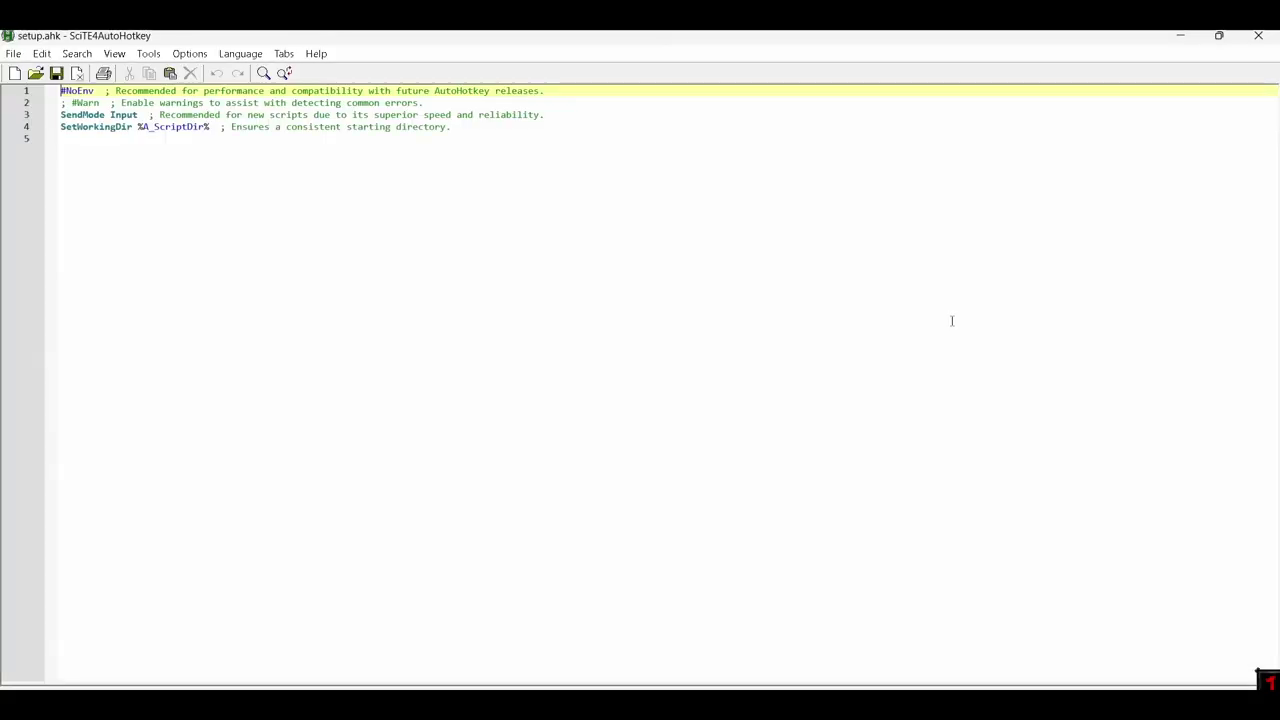
{"action": "left_click_drag", "start_coordinate": [478, 128], "coordinate": [52, 84]}
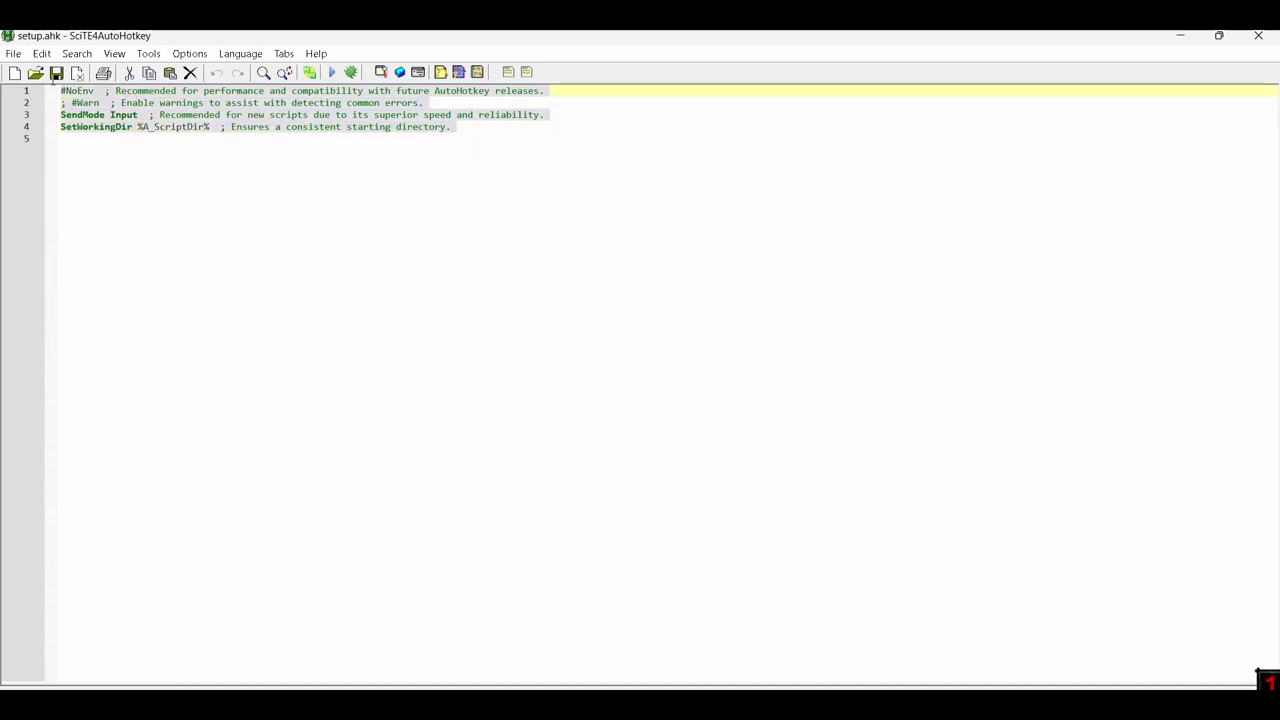
{"action": "key", "text": "ctrl+v"}
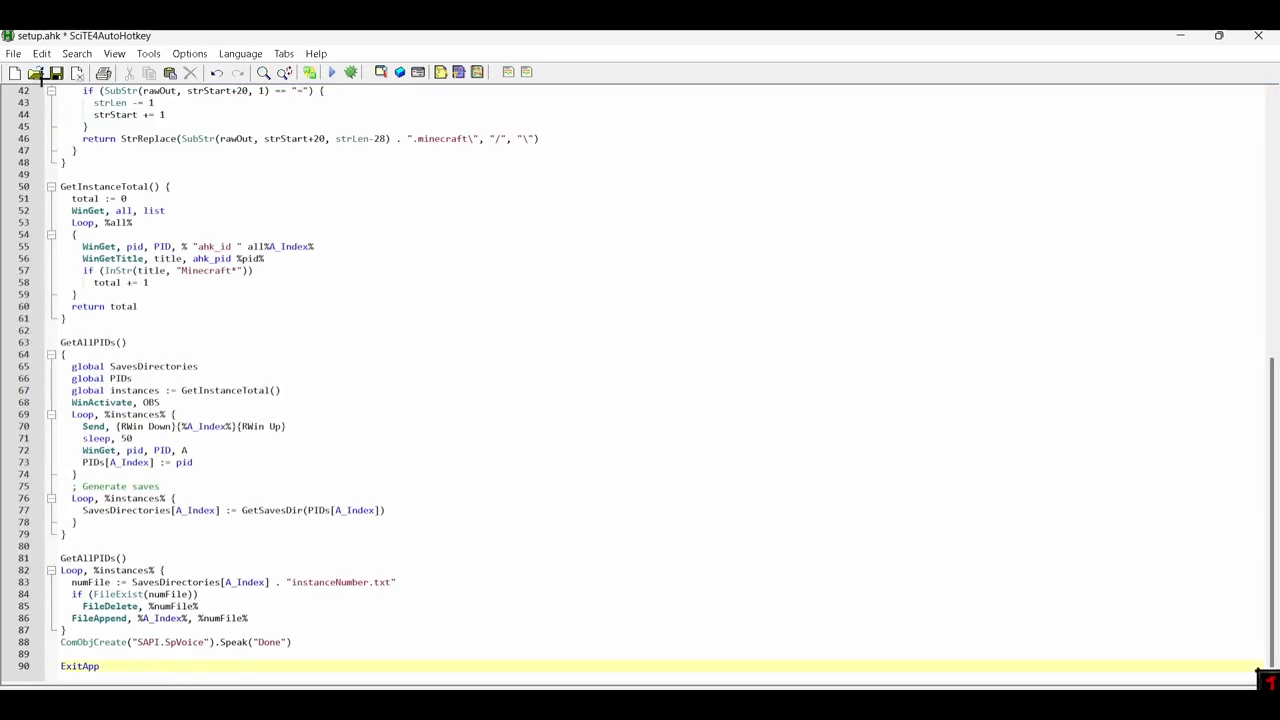
Check the pasted setup script and close the editor
{"action": "scroll", "coordinate": [188, 257], "scroll_direction": "up", "scroll_amount": 20}
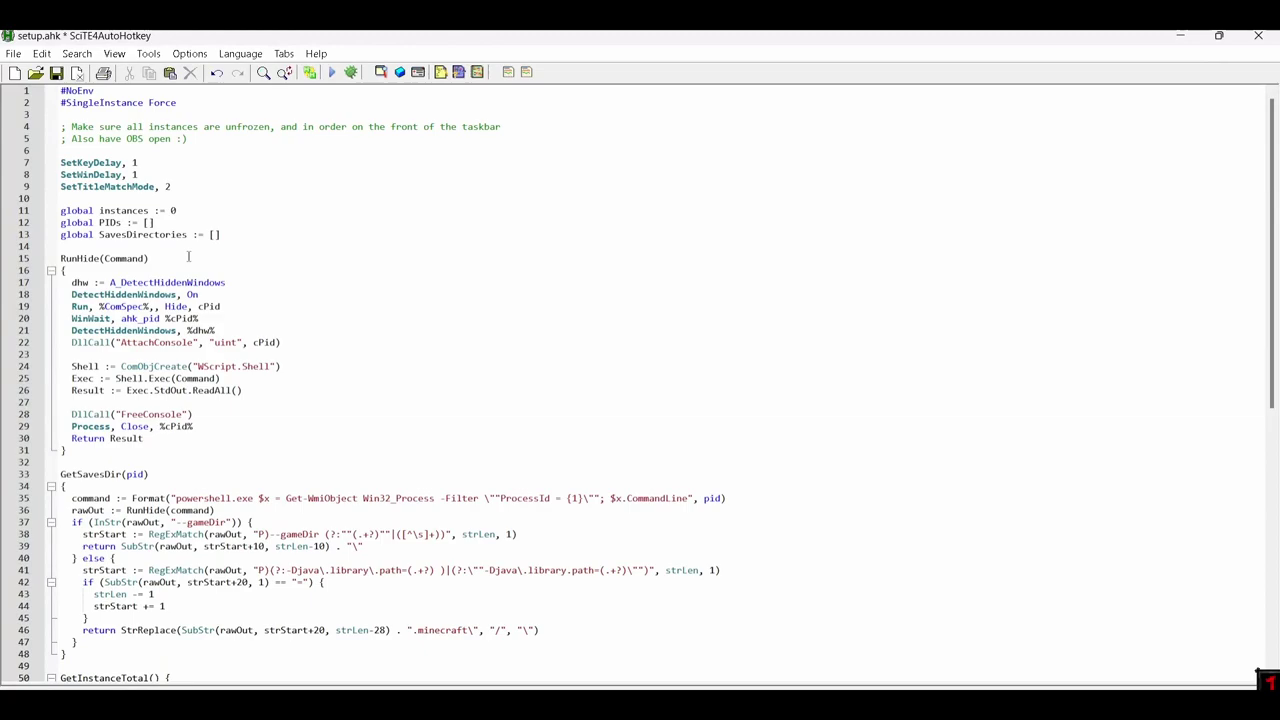
{"action": "scroll", "coordinate": [188, 257], "scroll_direction": "down", "scroll_amount": 14}
{"action": "scroll", "coordinate": [219, 237], "scroll_direction": "up", "scroll_amount": 14}
{"action": "left_click", "coordinate": [1258, 36]}
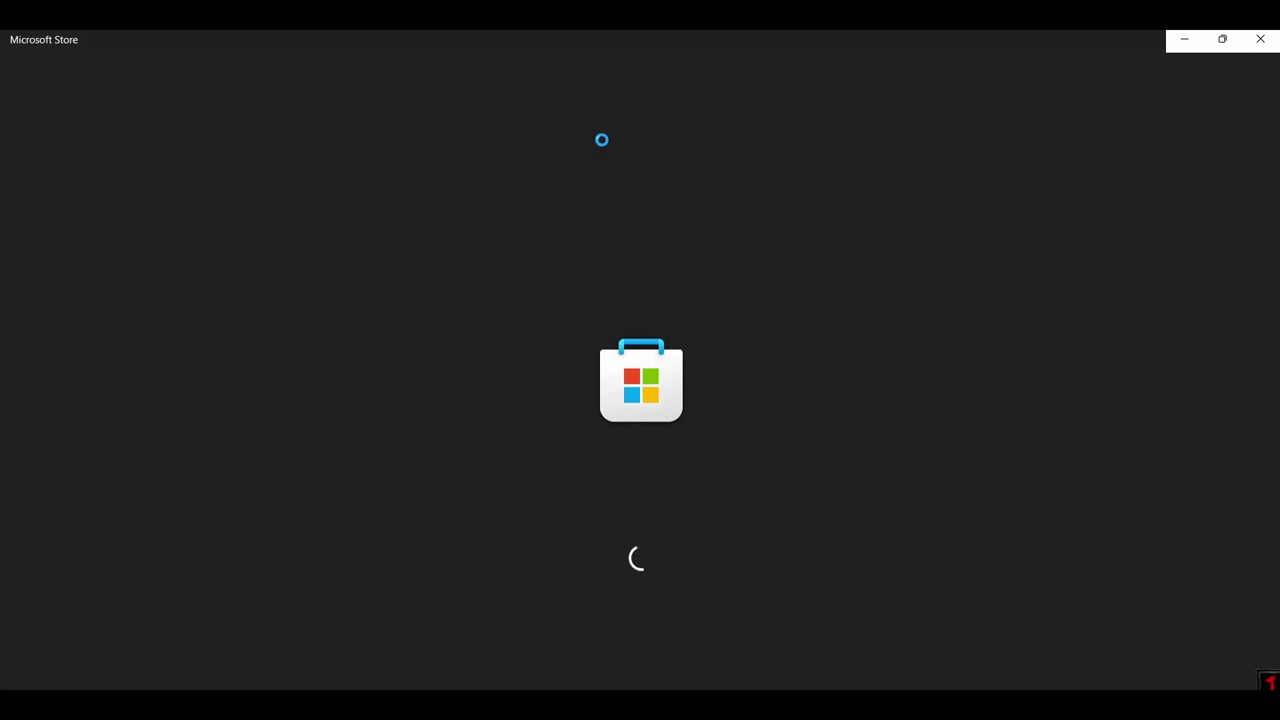
Close the Microsoft Store and Explorer windows and minimize OBS to return to the gist
{"action": "left_click", "coordinate": [1260, 39]}
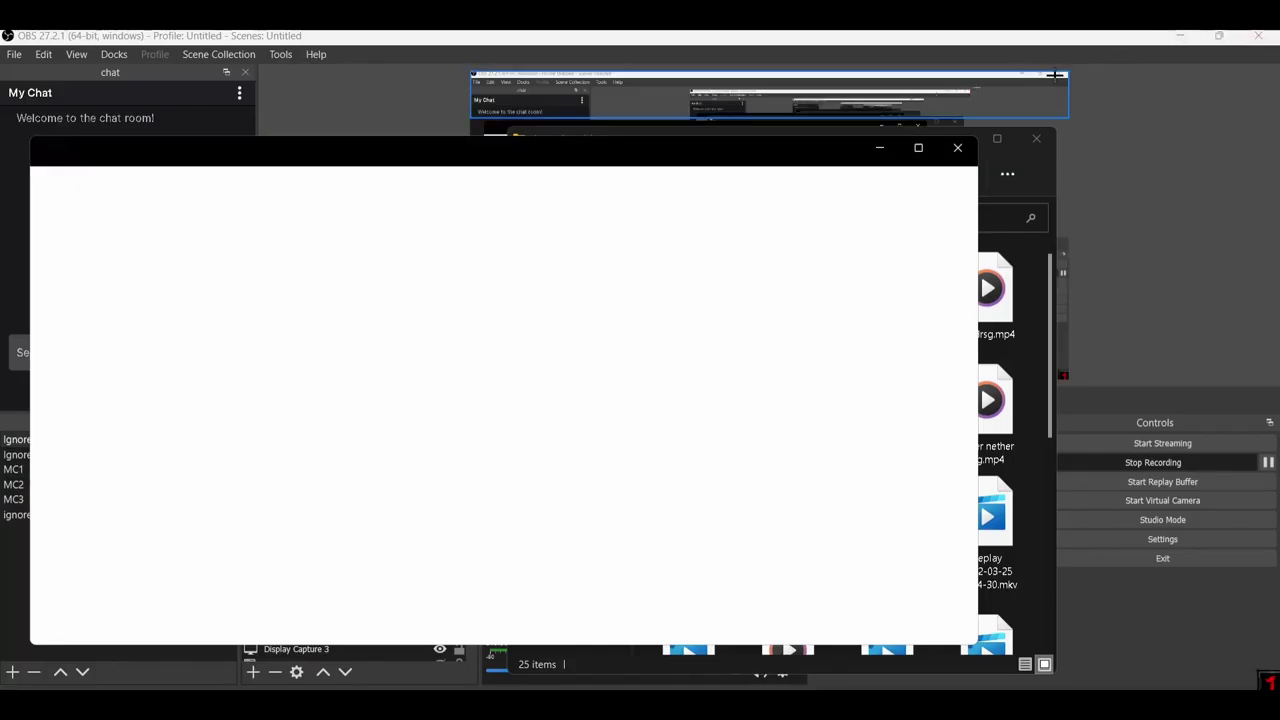
{"action": "left_click", "coordinate": [958, 146]}
{"action": "left_click", "coordinate": [958, 141]}
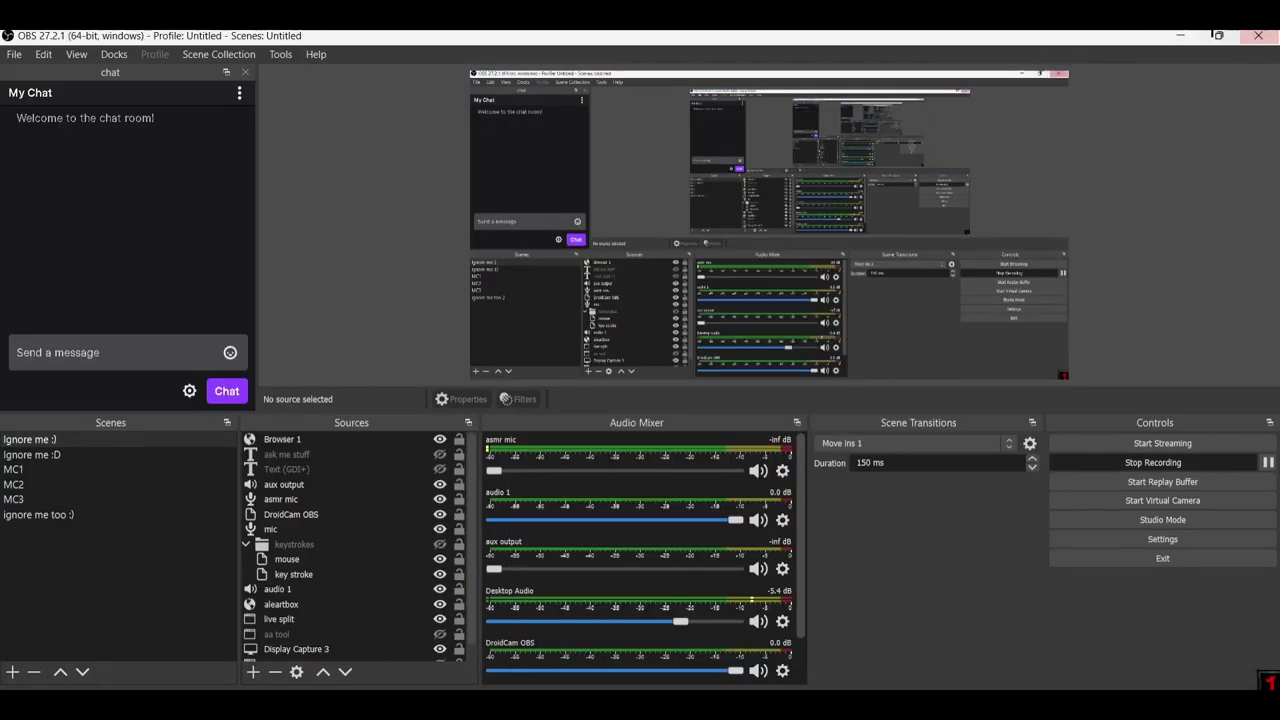
{"action": "left_click", "coordinate": [1258, 37]}
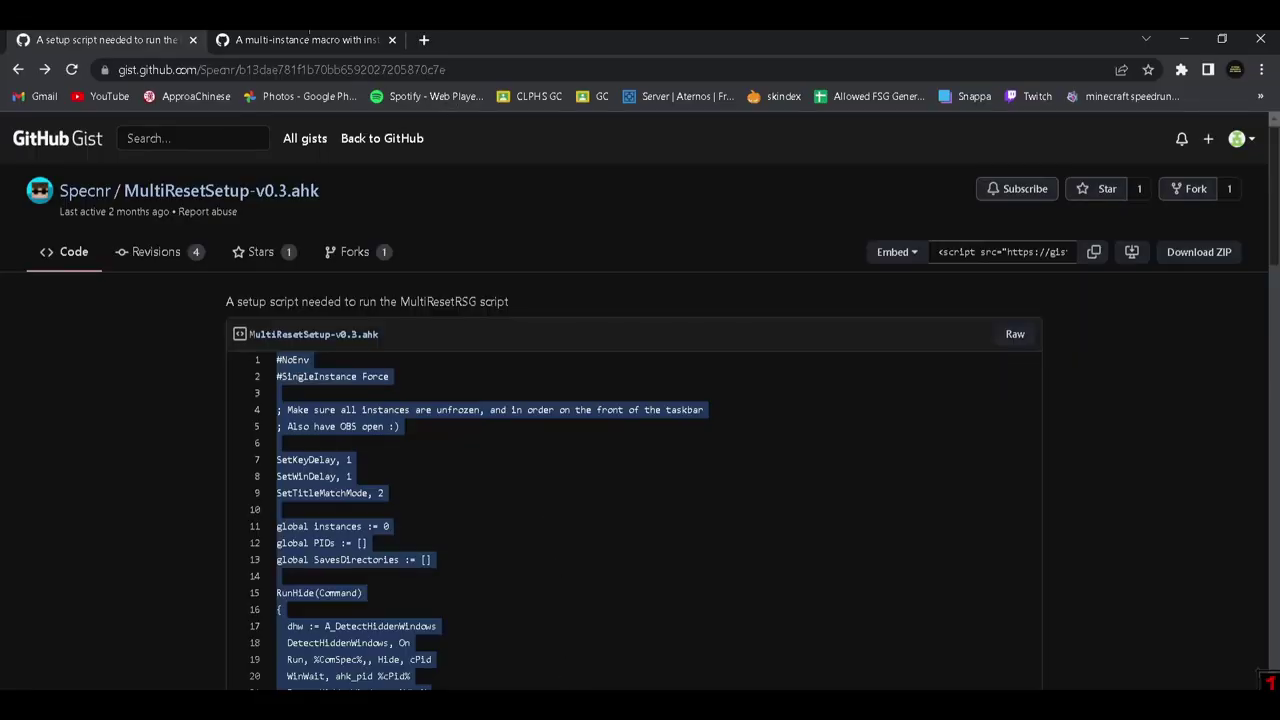
Open the MultiResetRSG-v0.24.4.ahk gist and select its full 362-line script from the end upward
{"action": "left_click", "coordinate": [308, 45]}
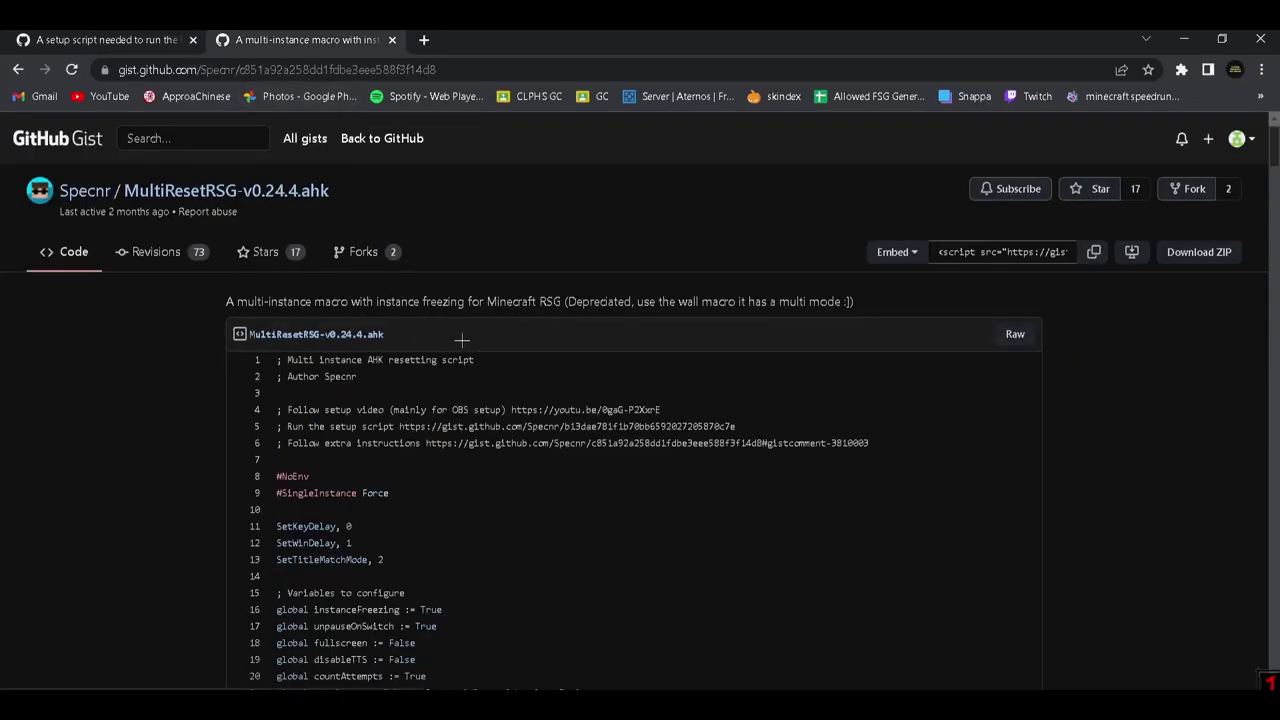
{"action": "scroll", "coordinate": [340, 358], "scroll_direction": "down", "scroll_amount": 2}
{"action": "scroll", "coordinate": [340, 358], "scroll_direction": "down", "scroll_amount": 20}
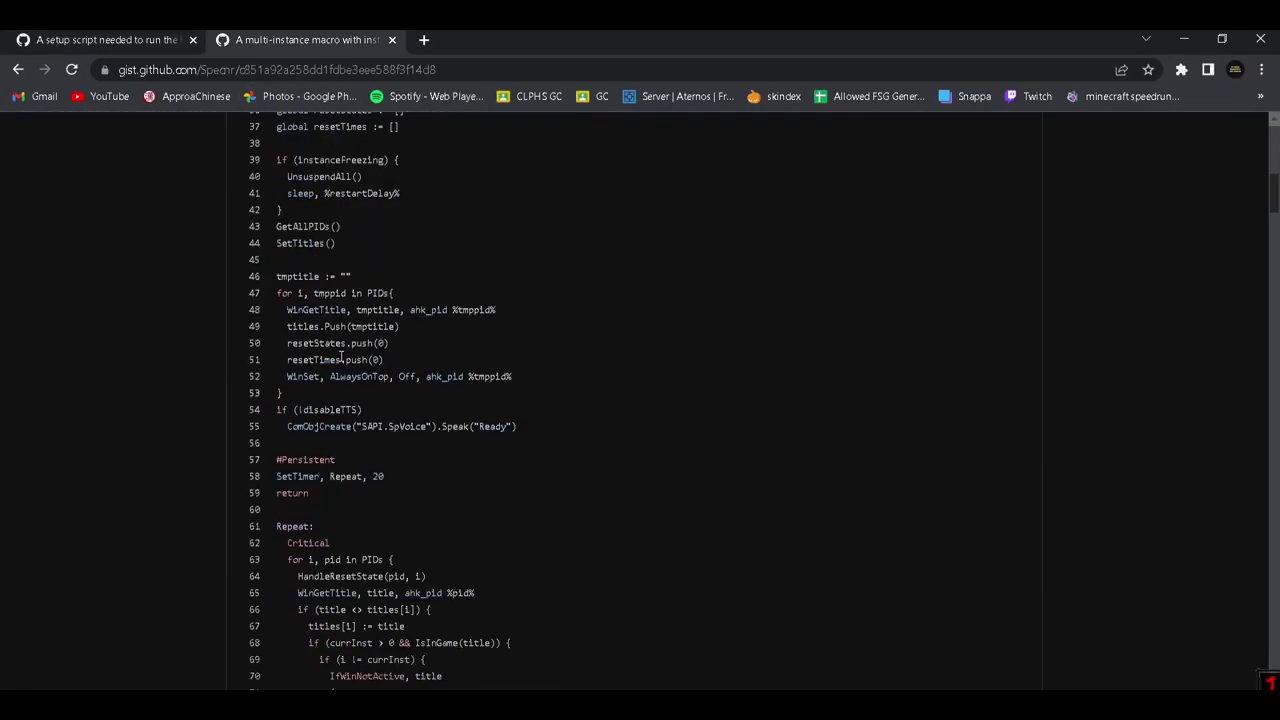
{"action": "scroll", "coordinate": [340, 358], "scroll_direction": "down", "scroll_amount": 20}
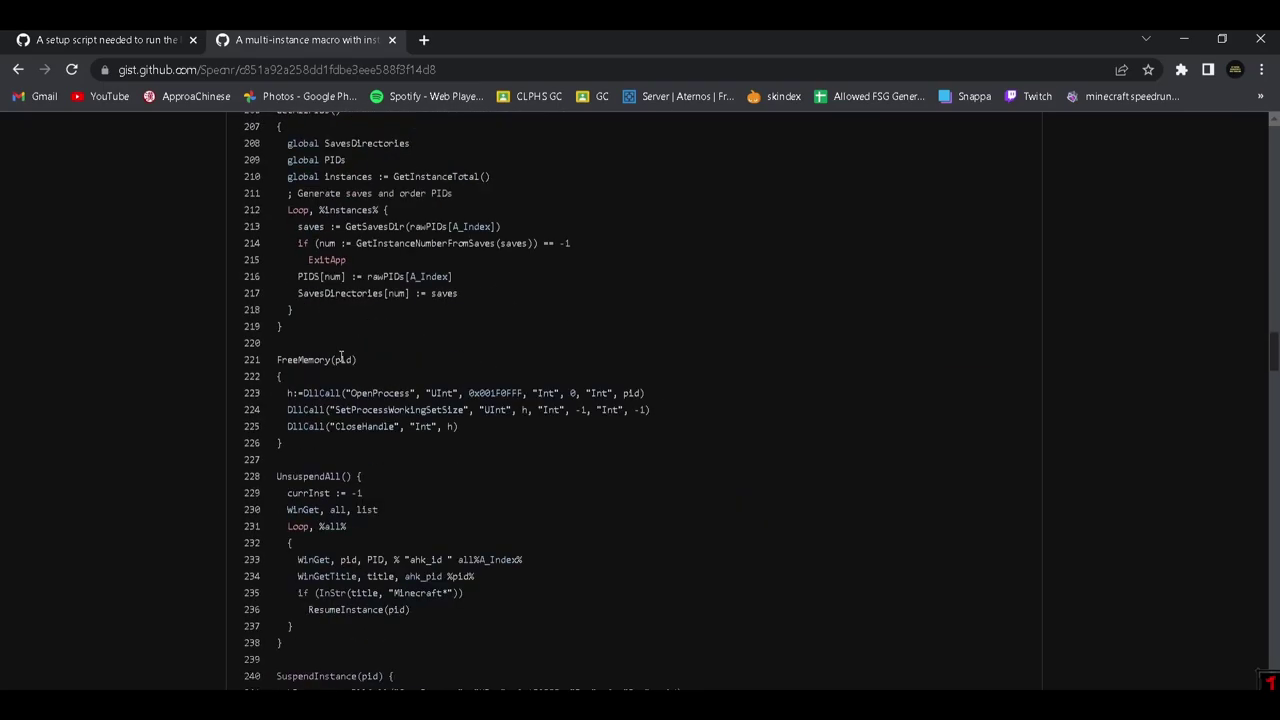
{"action": "scroll", "coordinate": [340, 358], "scroll_direction": "down", "scroll_amount": 11}
{"action": "scroll", "coordinate": [340, 358], "scroll_direction": "up", "scroll_amount": 5}
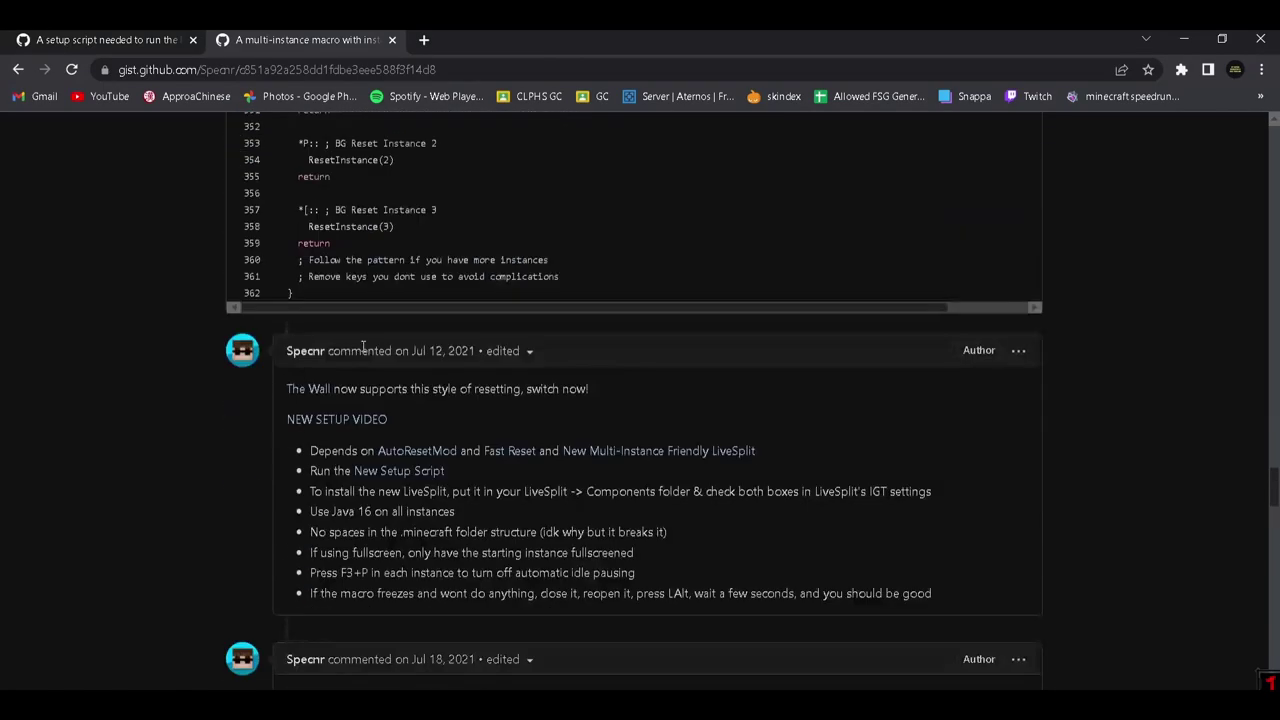
{"action": "left_click_drag", "start_coordinate": [292, 293], "coordinate": [276, 366]}
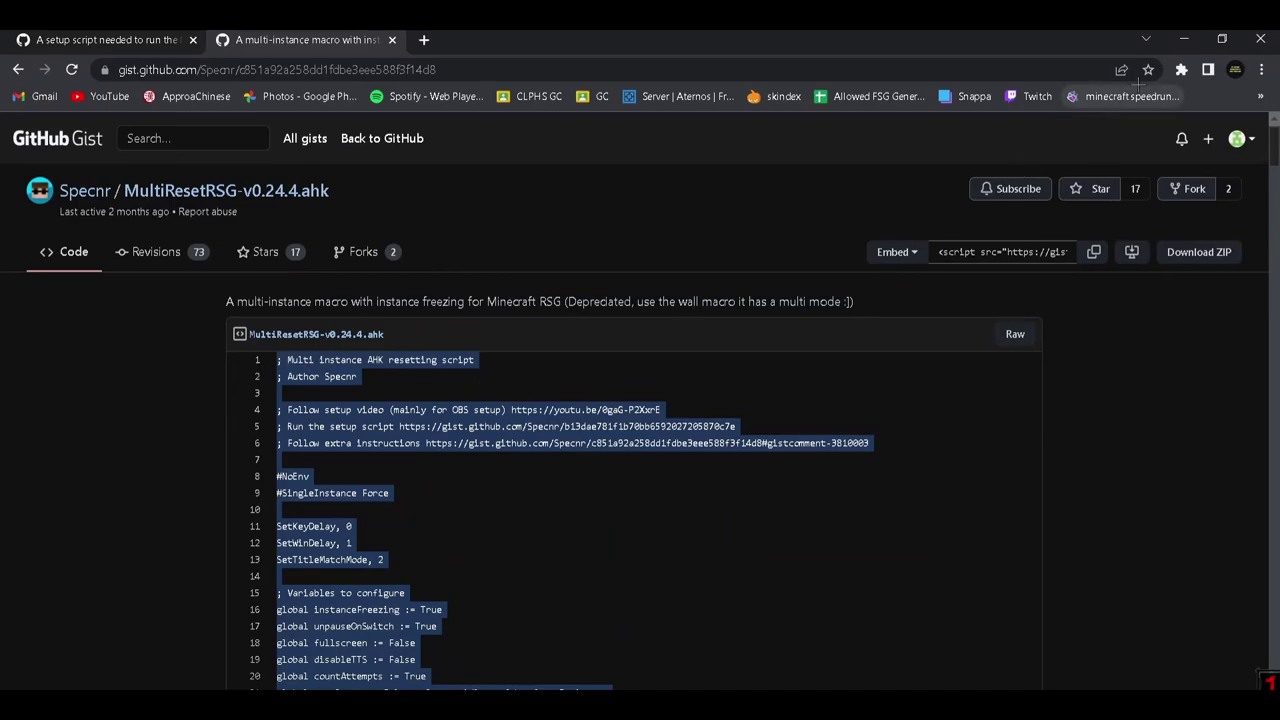
Create a new AutoHotkey script on the desktop named 'multi Reset Rsg', confirming the rename
{"action": "left_click", "coordinate": [1184, 39]}
{"action": "right_click", "coordinate": [601, 205]}
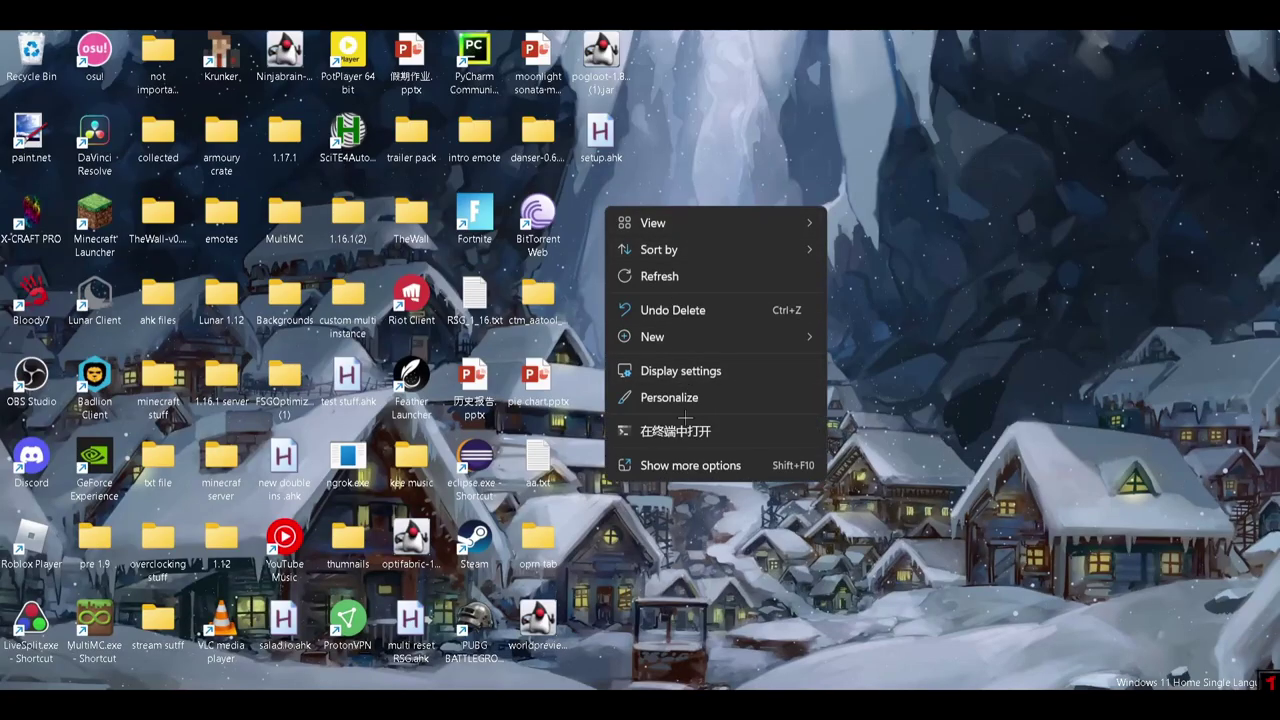
{"action": "mouse_move", "coordinate": [726, 360]}
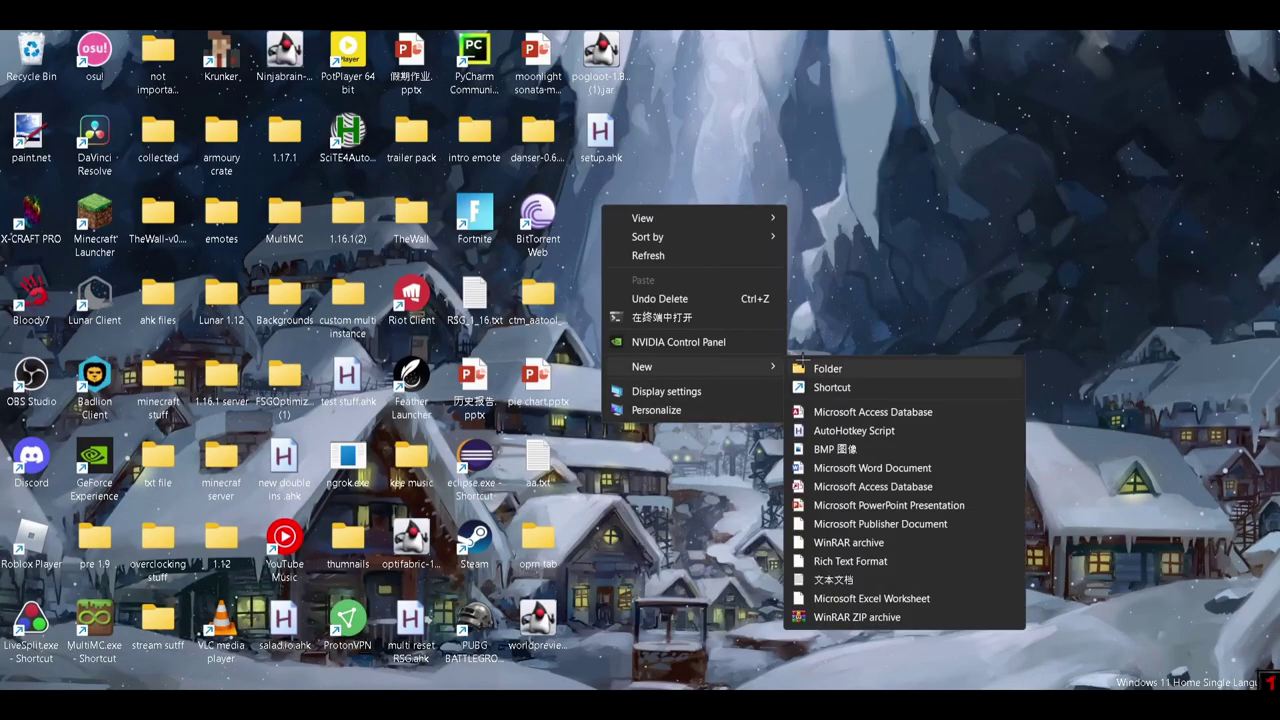
{"action": "left_click", "coordinate": [840, 430]}
{"action": "type", "text": "multi Reset Rsg.ahk"}
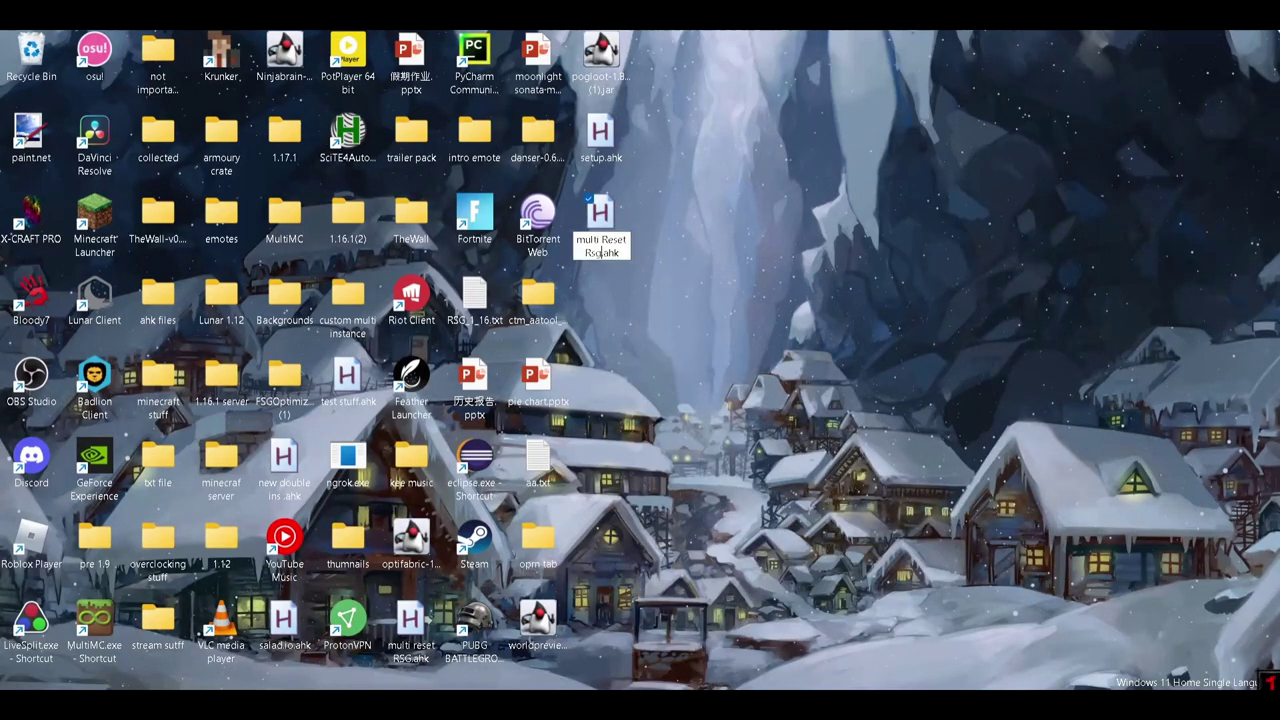
{"action": "key", "text": "Return"}
{"action": "left_click", "coordinate": [676, 410]}
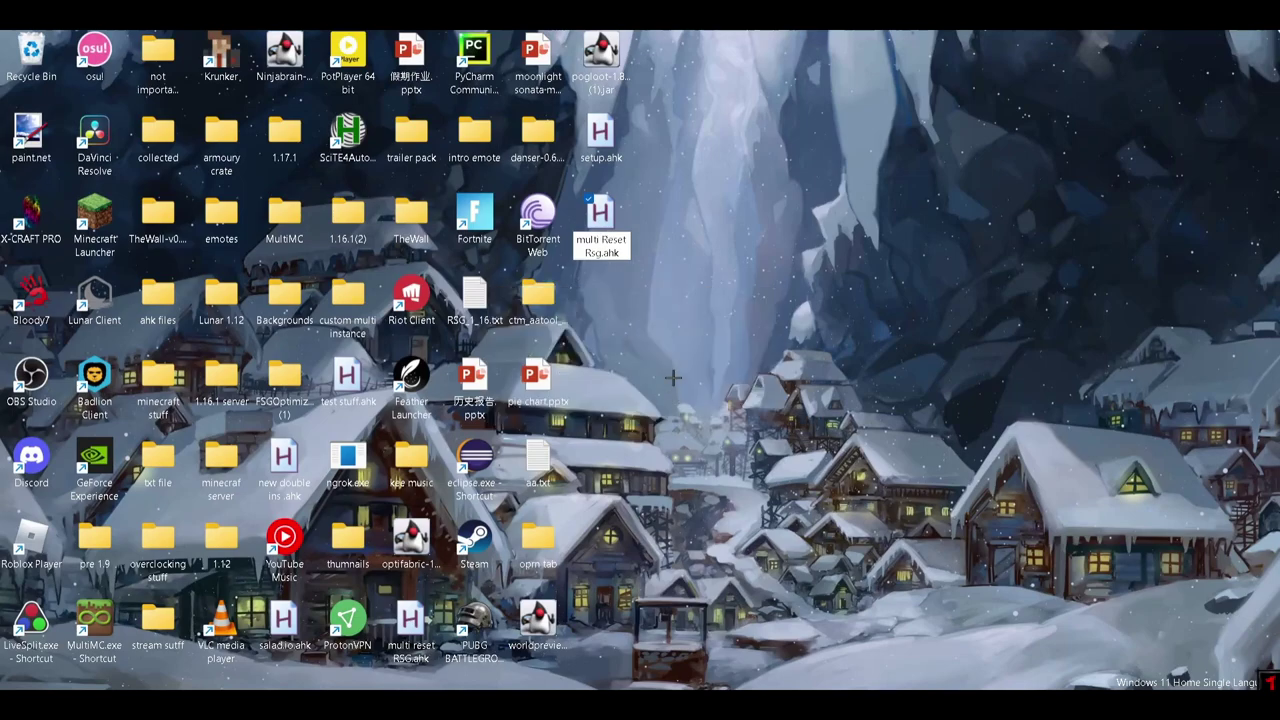
Open multi Reset Rsg (2).ahk in SciTE4AutoHotkey and paste the copied script over the template lines
{"action": "right_click", "coordinate": [608, 218]}
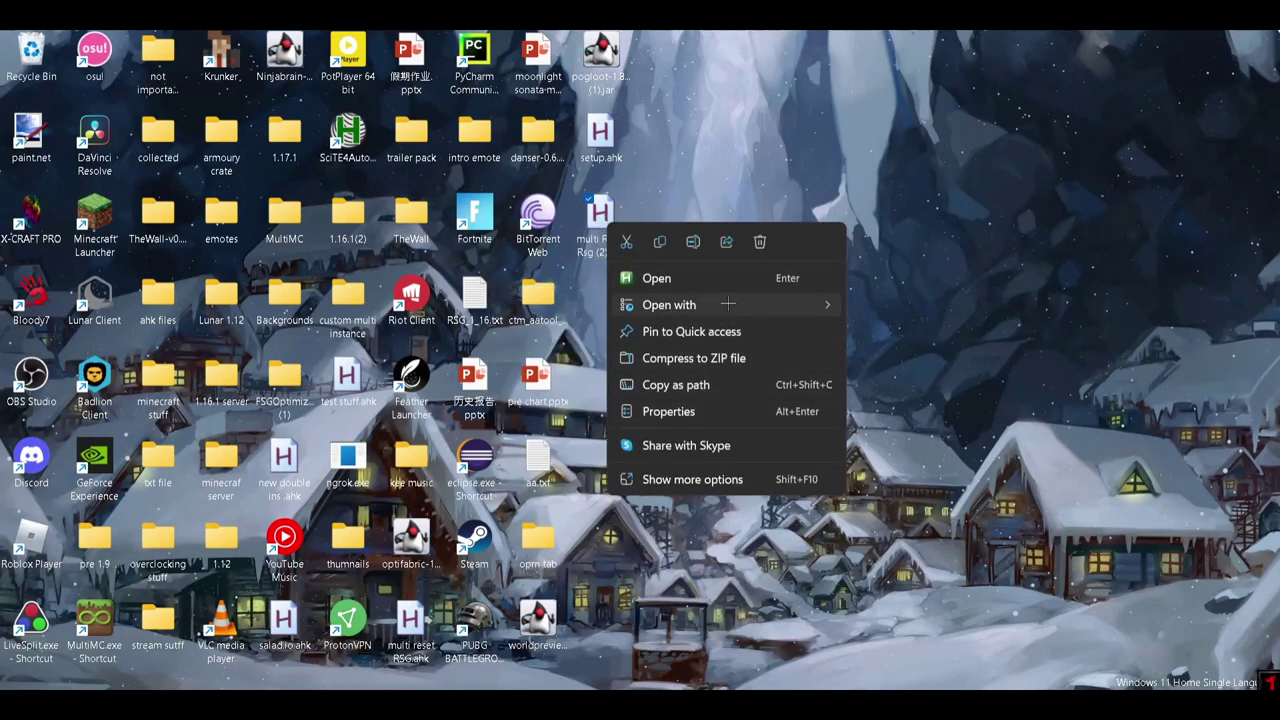
{"action": "mouse_move", "coordinate": [728, 304]}
{"action": "left_click", "coordinate": [880, 385]}
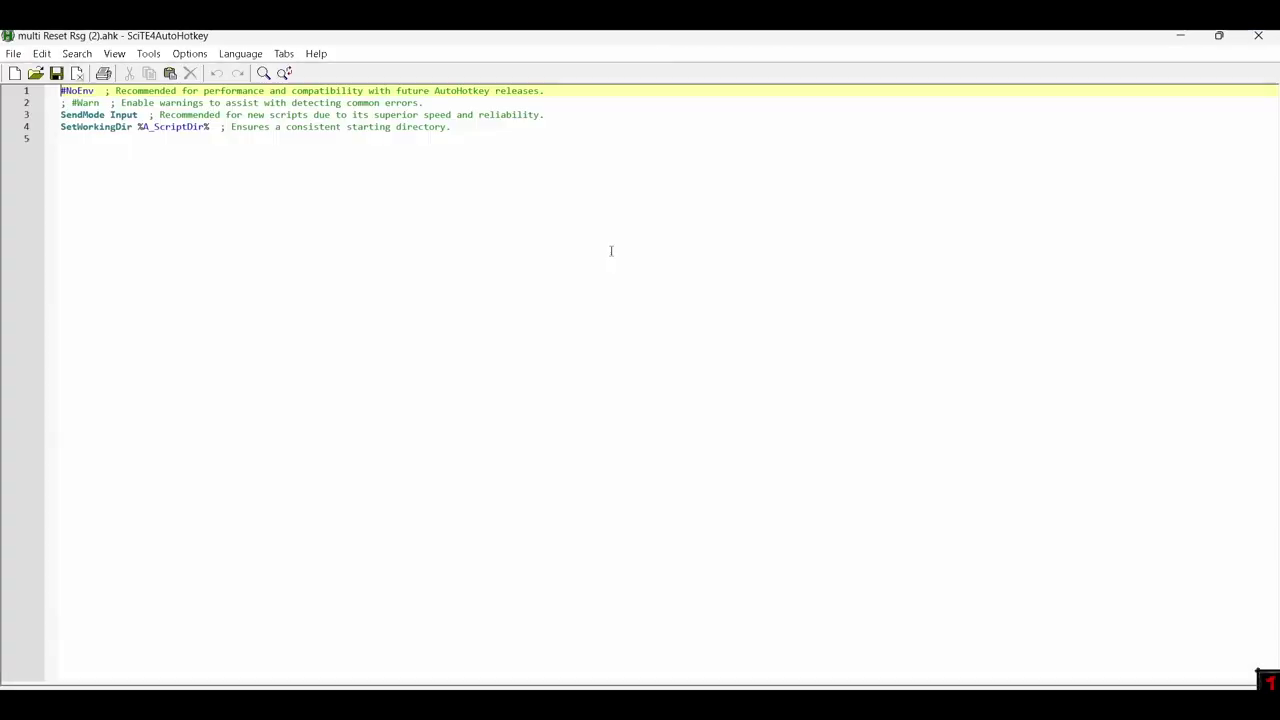
{"action": "left_click_drag", "start_coordinate": [523, 125], "coordinate": [3, 67]}
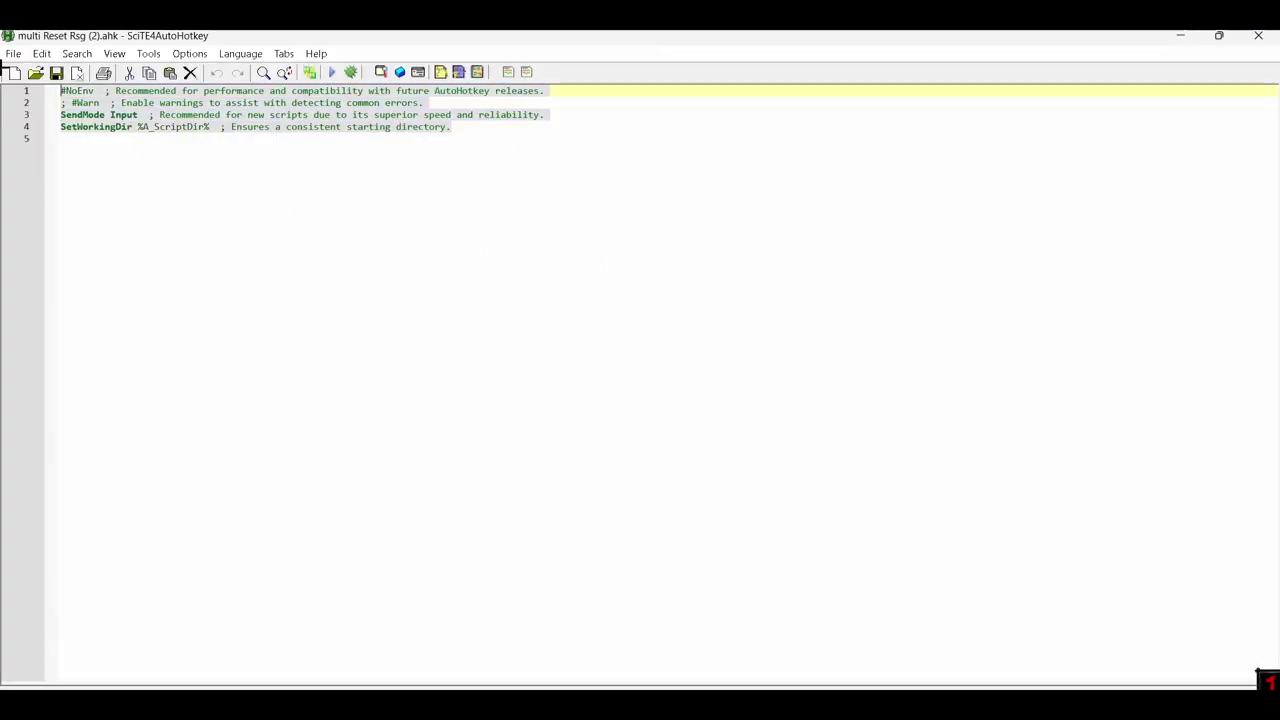
{"action": "key", "text": "ctrl+v"}
Scroll through the pasted multi-instance resetting script
{"action": "scroll", "coordinate": [613, 290], "scroll_direction": "up", "scroll_amount": 20}
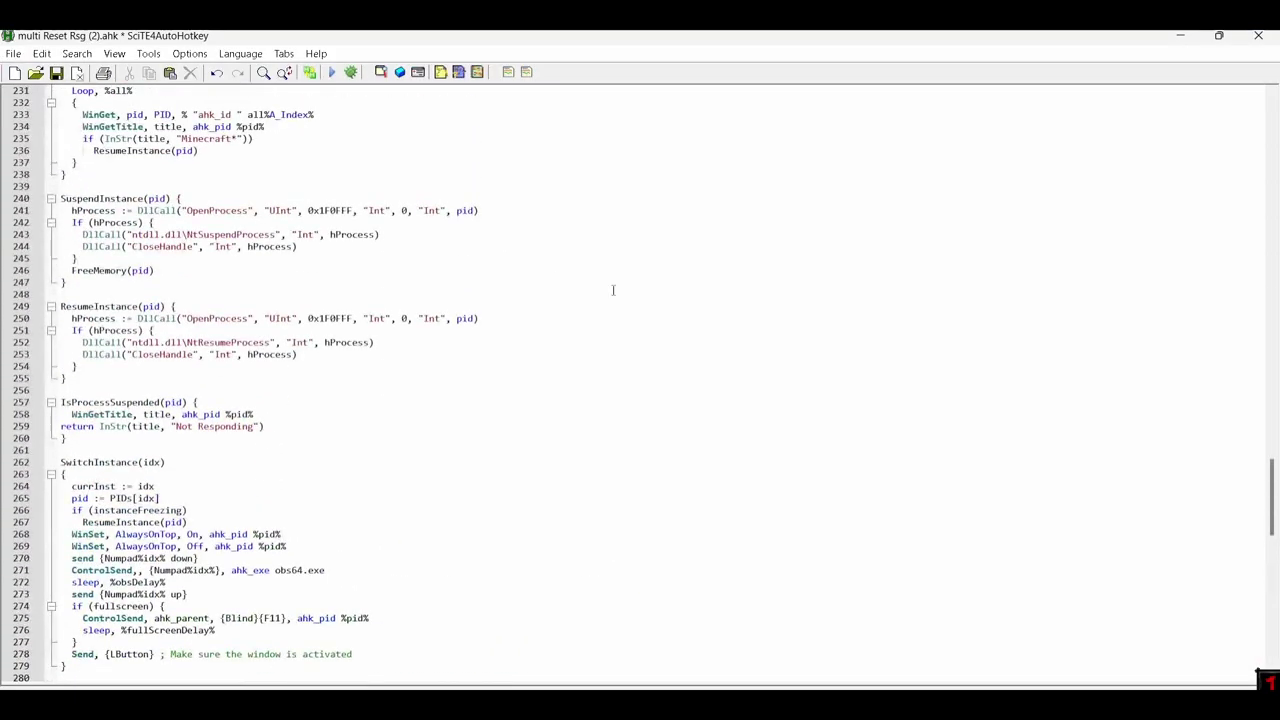
{"action": "left_click_drag", "start_coordinate": [1271, 490], "coordinate": [1260, 125]}
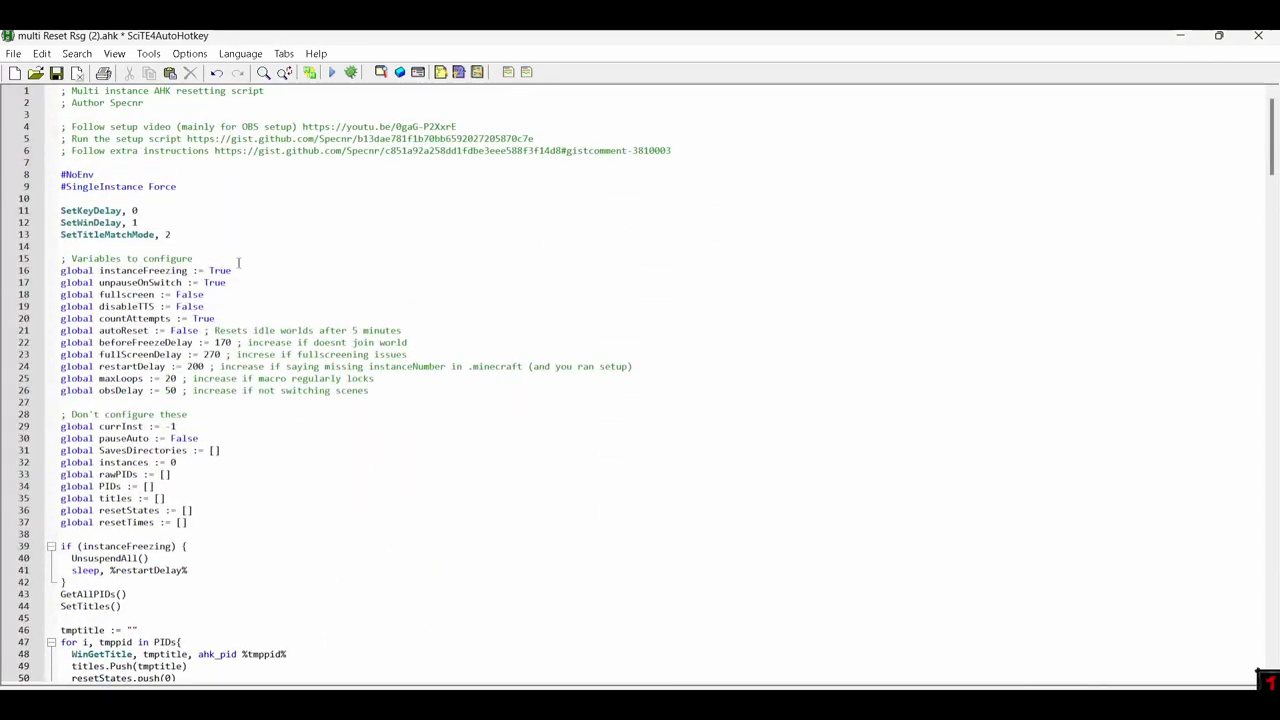
{"action": "scroll", "coordinate": [153, 318], "scroll_direction": "down", "scroll_amount": 1}
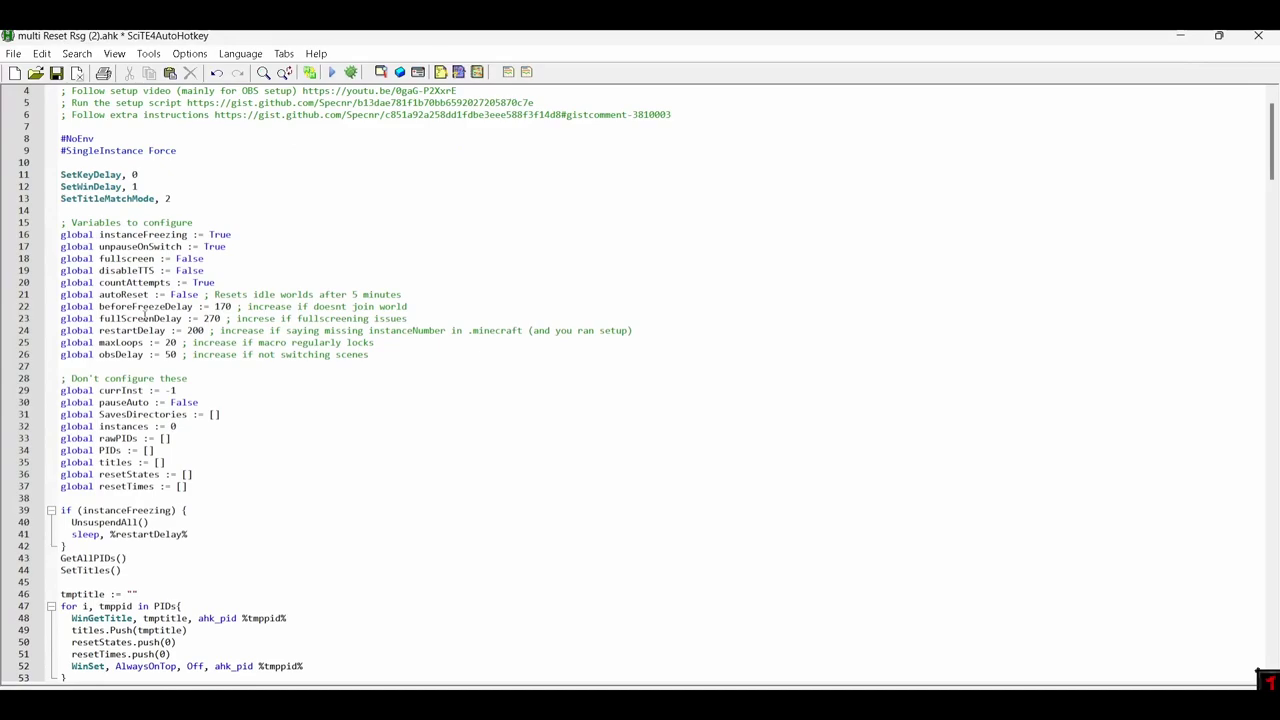
Review the configurable variables such as instanceFreezing, unpauseOnSwitch, fullscreen and disableTTS
{"action": "left_click_drag", "start_coordinate": [403, 348], "coordinate": [60, 222]}
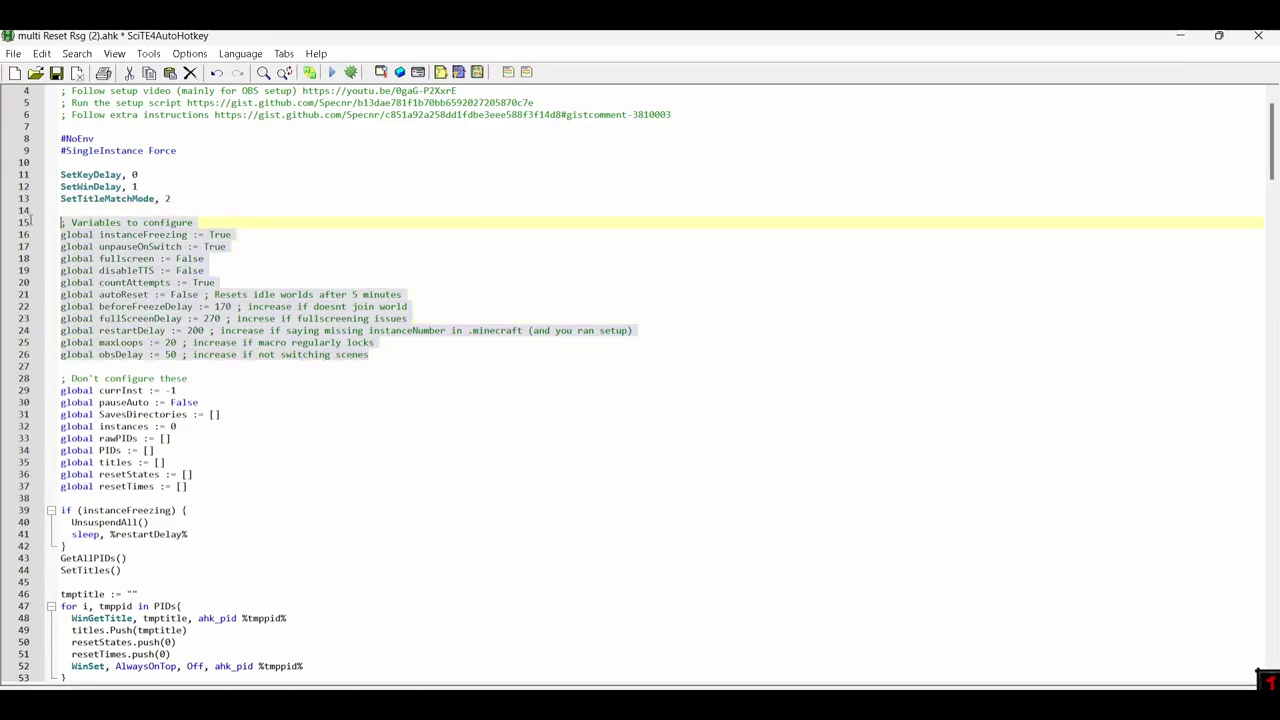
{"action": "left_click", "coordinate": [121, 282]}
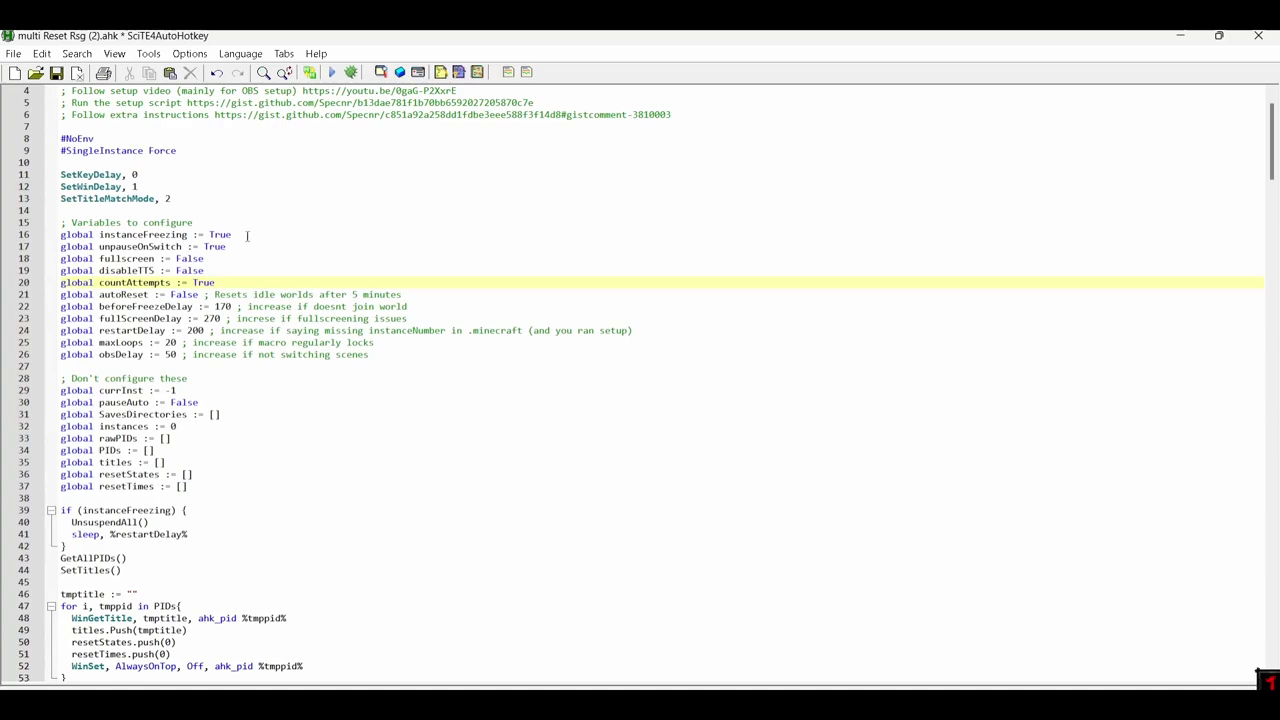
{"action": "left_click", "coordinate": [251, 234]}
{"action": "key", "text": "Down"}
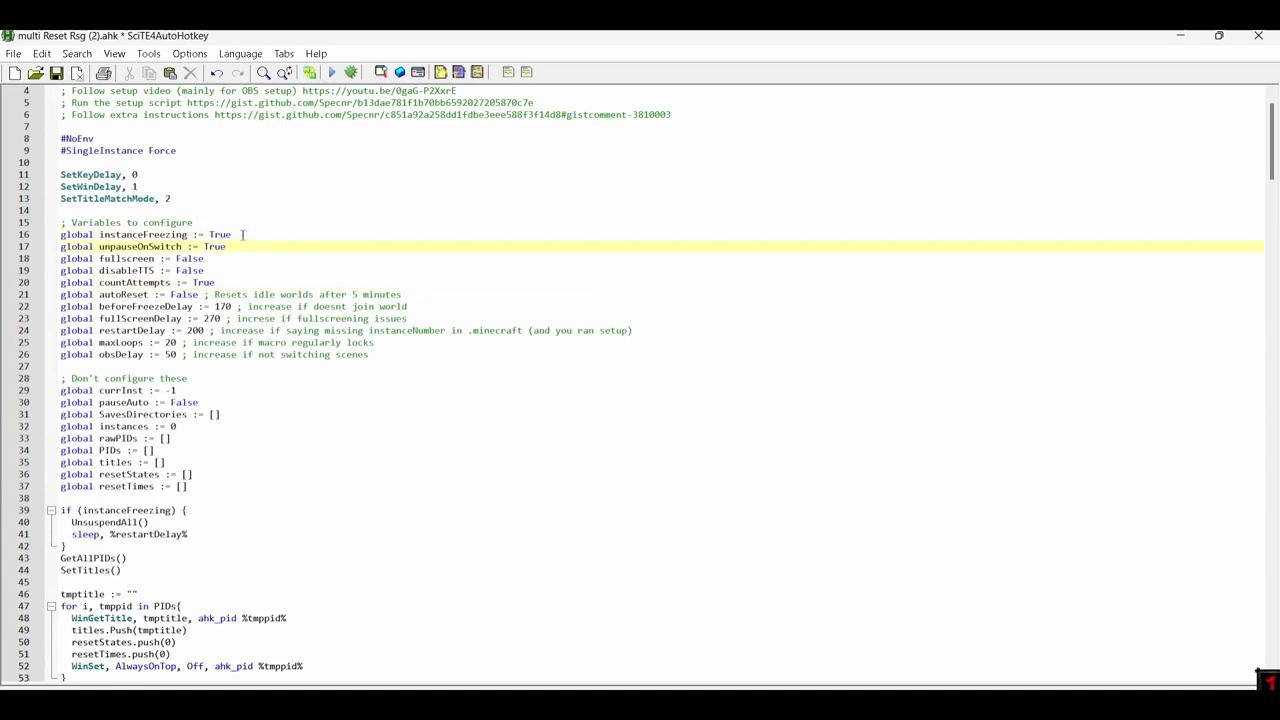
{"action": "key", "text": "Up"}
{"action": "left_click_drag", "start_coordinate": [244, 234], "coordinate": [60, 234]}
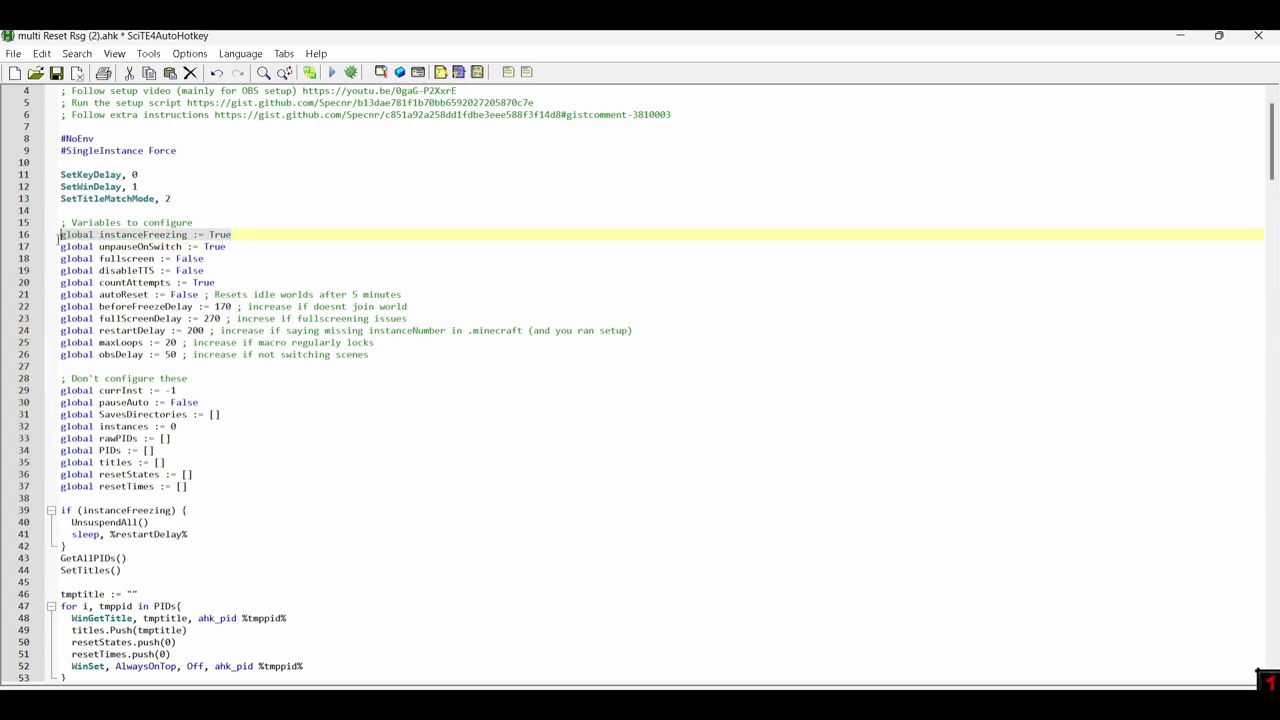
{"action": "left_click", "coordinate": [66, 234]}
{"action": "left_click", "coordinate": [182, 246]}
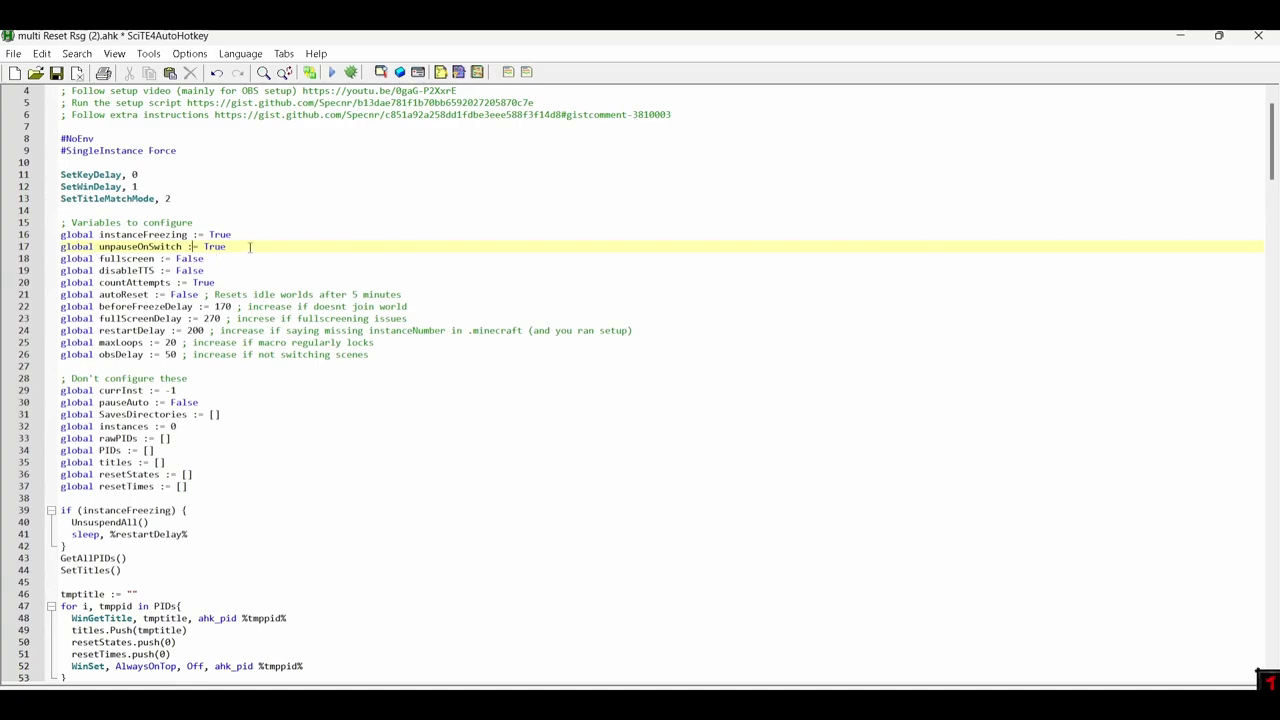
{"action": "scroll", "coordinate": [250, 247], "scroll_direction": "down", "scroll_amount": 1}
{"action": "left_click", "coordinate": [223, 223]}
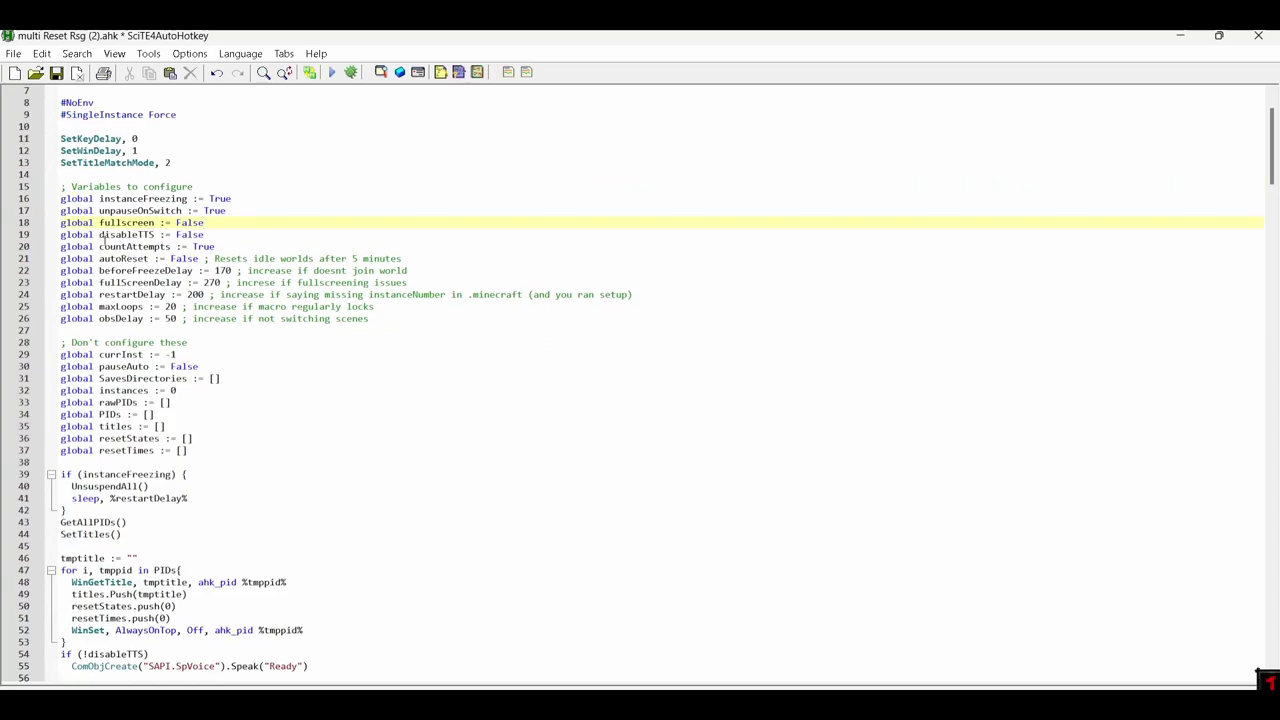
{"action": "left_click_drag", "start_coordinate": [60, 235], "coordinate": [206, 232]}
{"action": "left_click", "coordinate": [222, 236]}
Change countAttempts from True to False
{"action": "left_click_drag", "start_coordinate": [258, 248], "coordinate": [193, 247]}
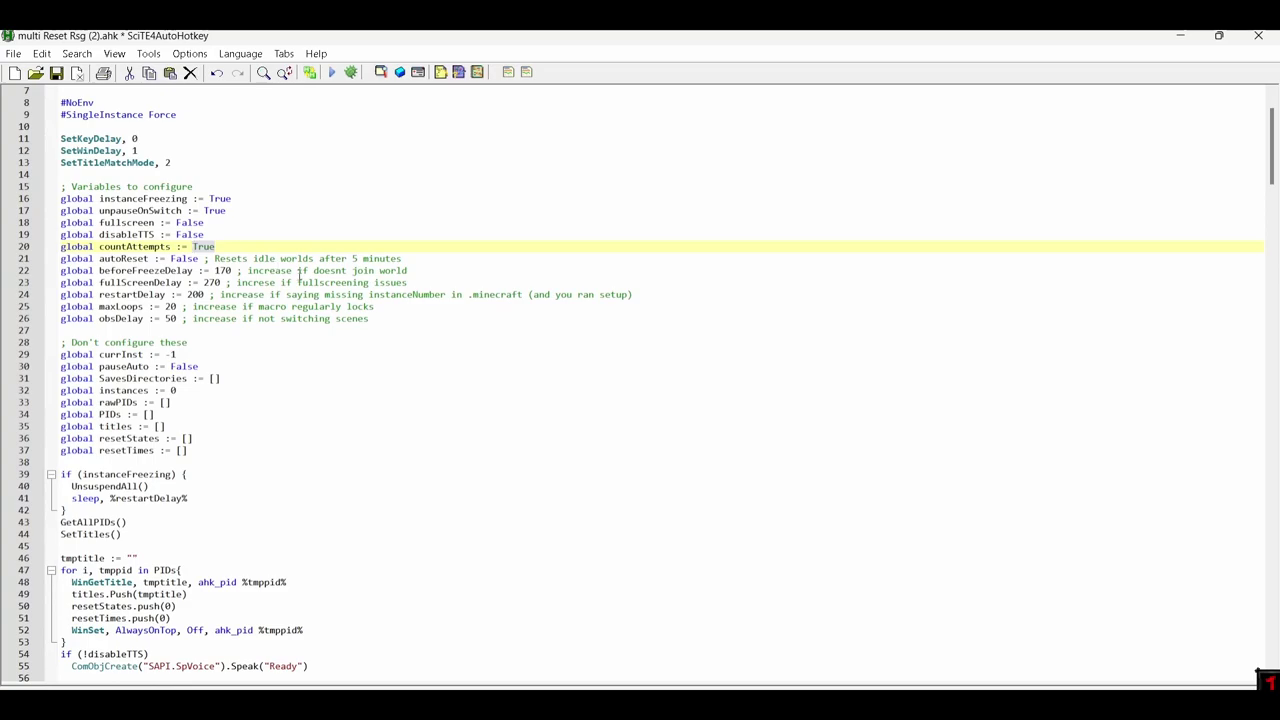
{"action": "type", "text": "Fals"}
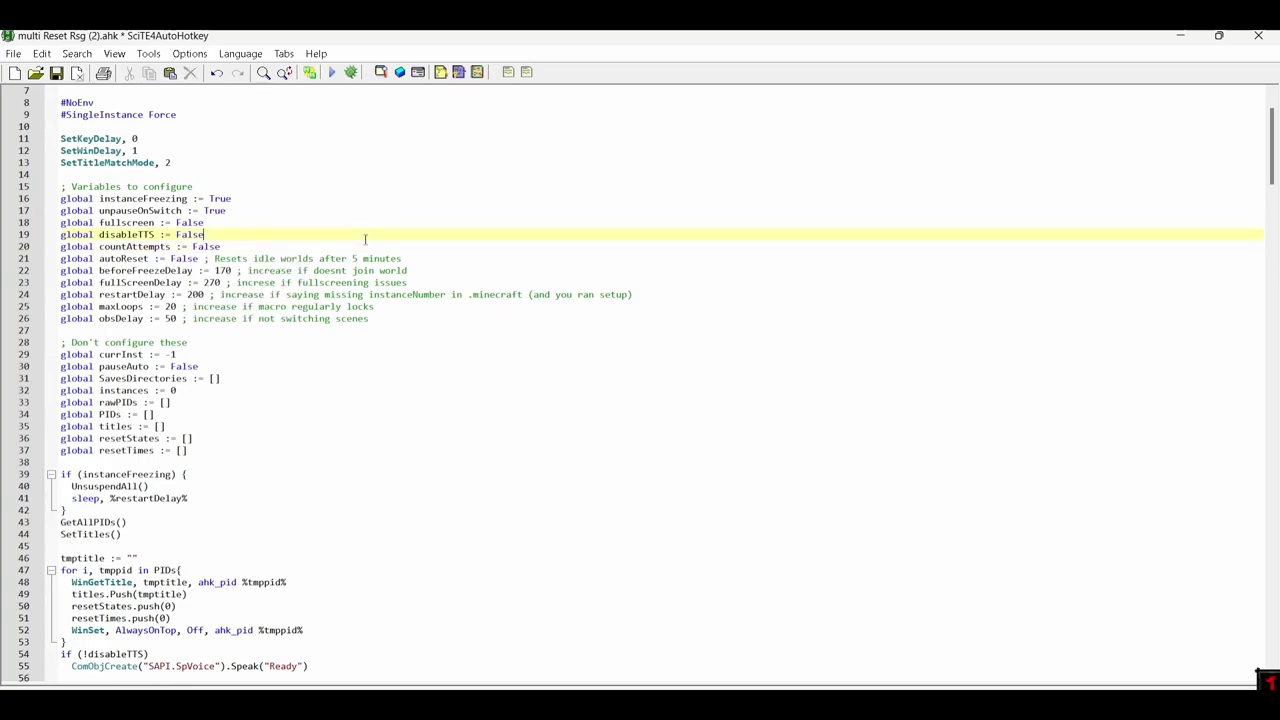
{"action": "left_click", "coordinate": [314, 258]}
{"action": "scroll", "coordinate": [212, 268], "scroll_direction": "down", "scroll_amount": 1}
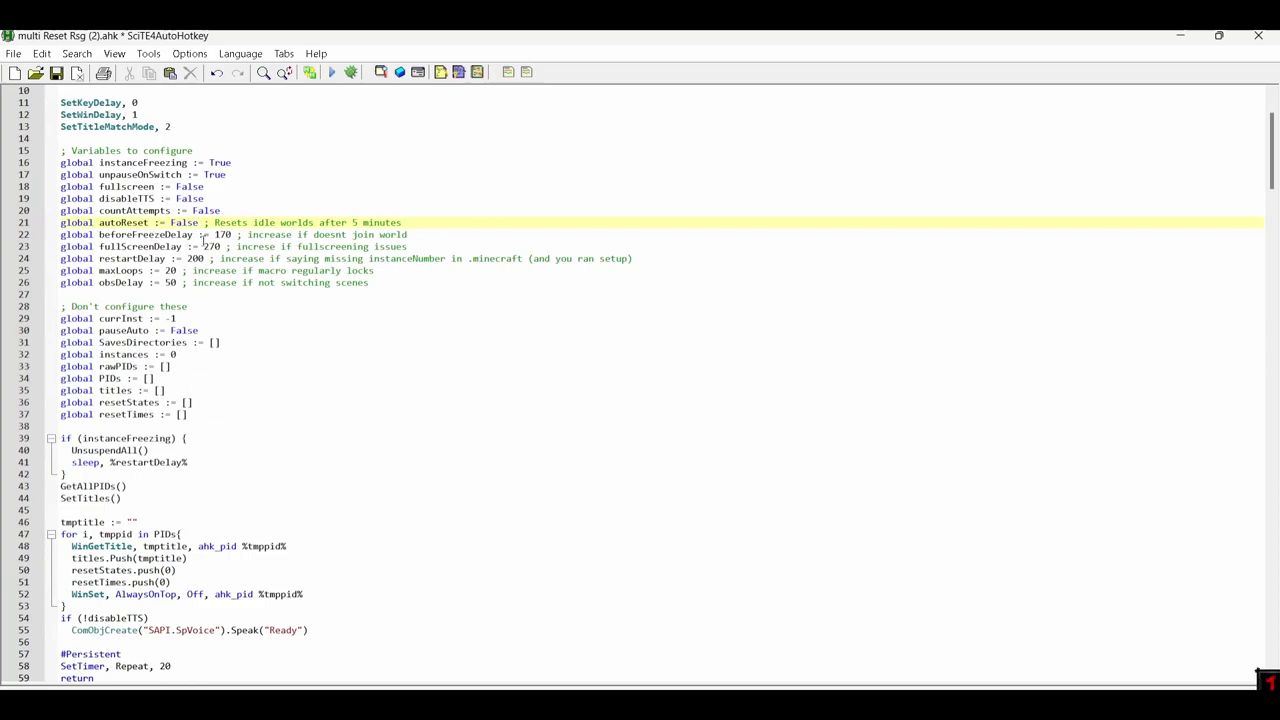
{"action": "key", "text": "Down"}
{"action": "scroll", "coordinate": [167, 240], "scroll_direction": "down", "scroll_amount": 1}
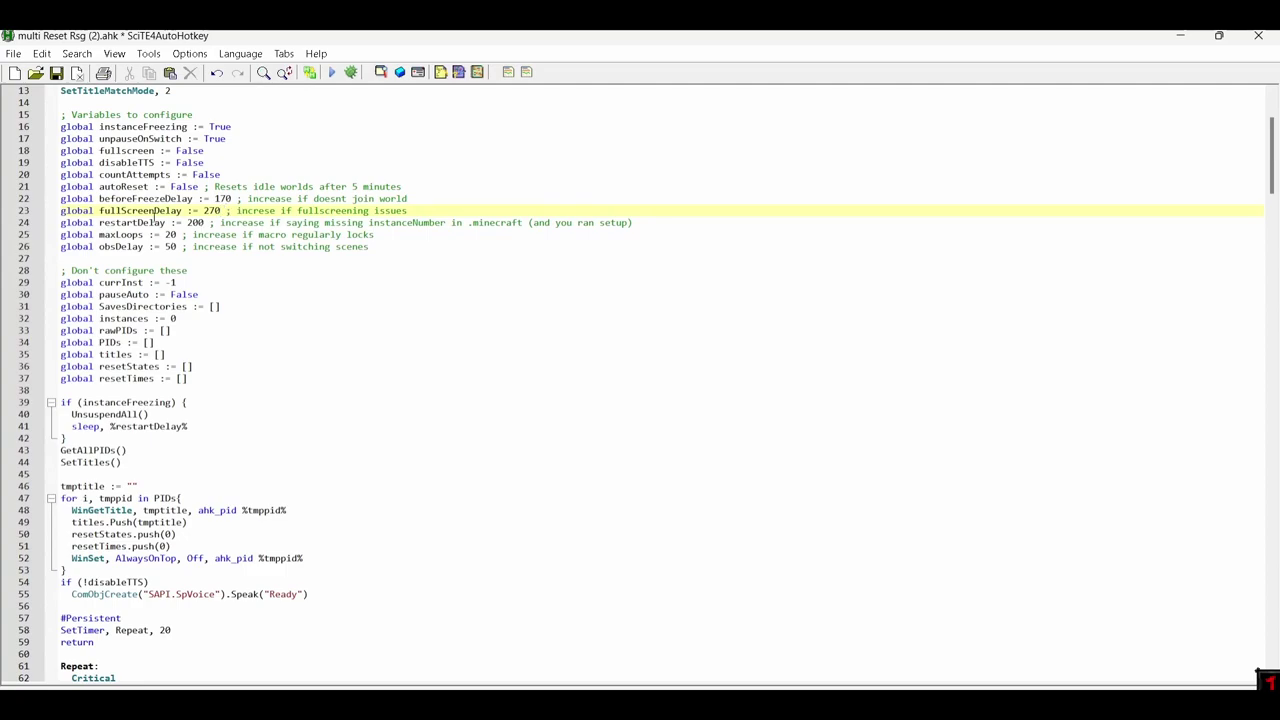
{"action": "key", "text": "Left"}
{"action": "left_click", "coordinate": [1176, 35]}
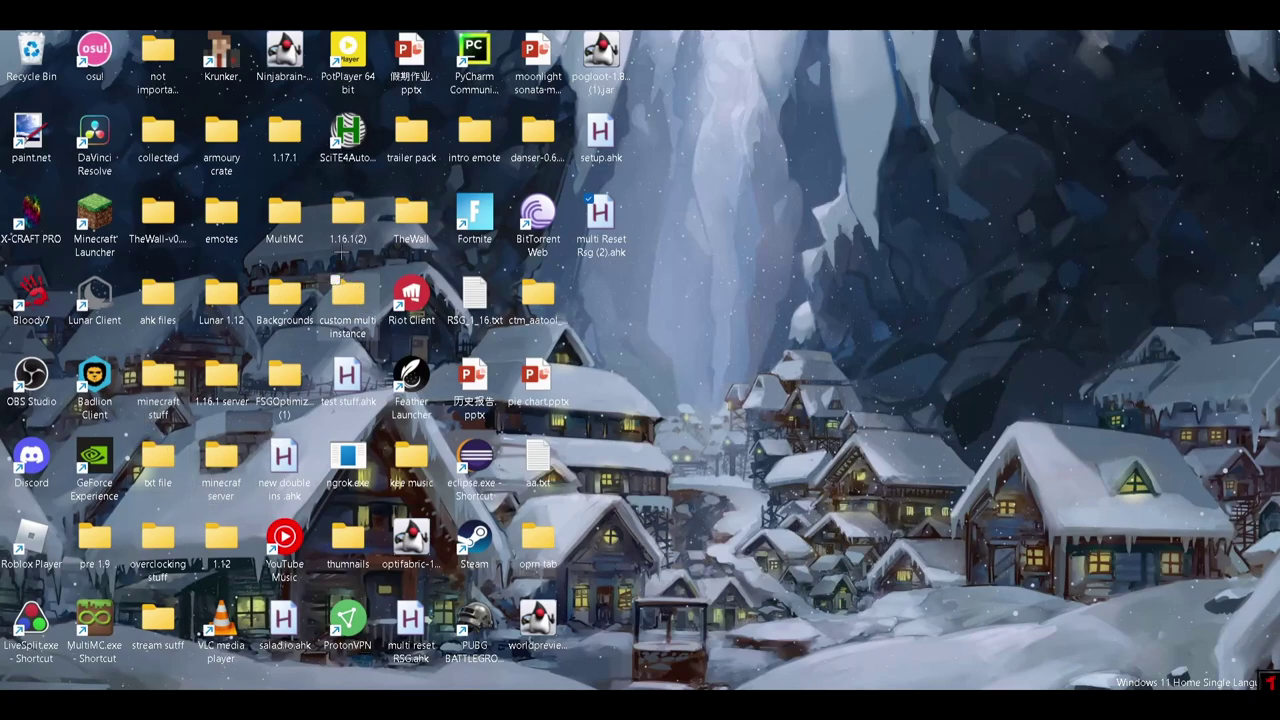
{"action": "left_click", "coordinate": [284, 215]}
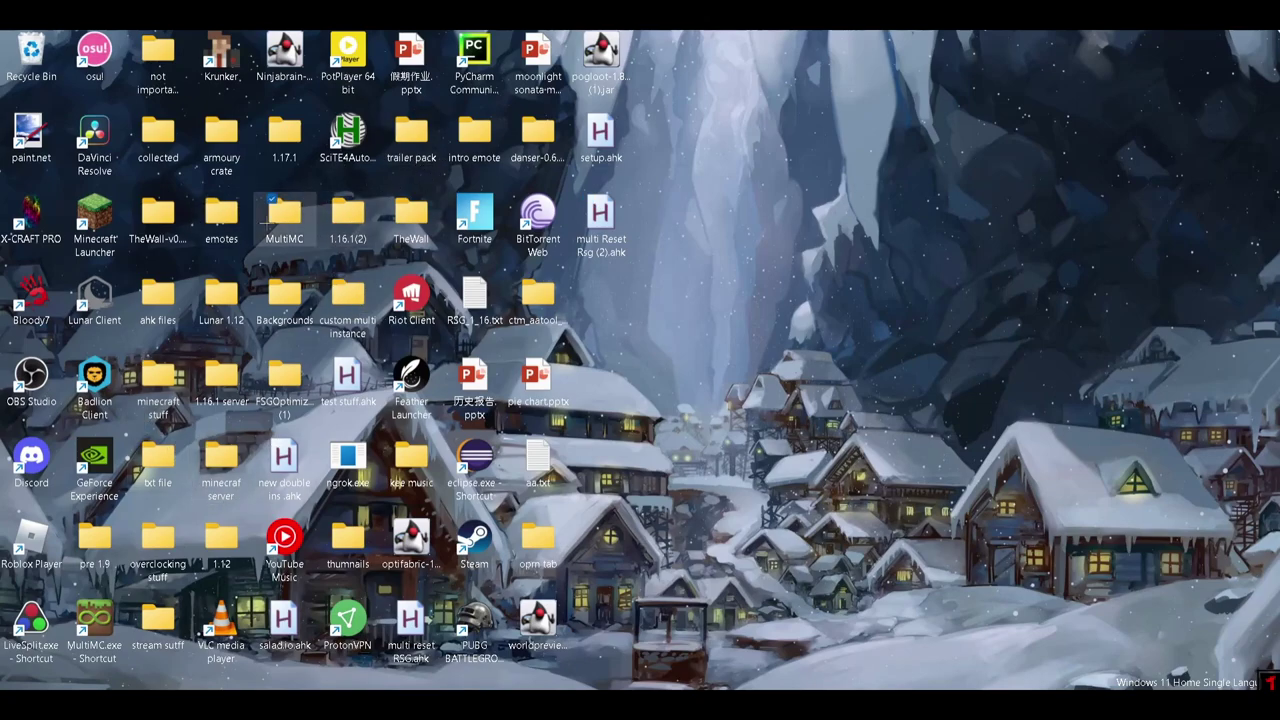
{"action": "double_click", "coordinate": [284, 215]}
{"action": "left_click", "coordinate": [743, 440]}
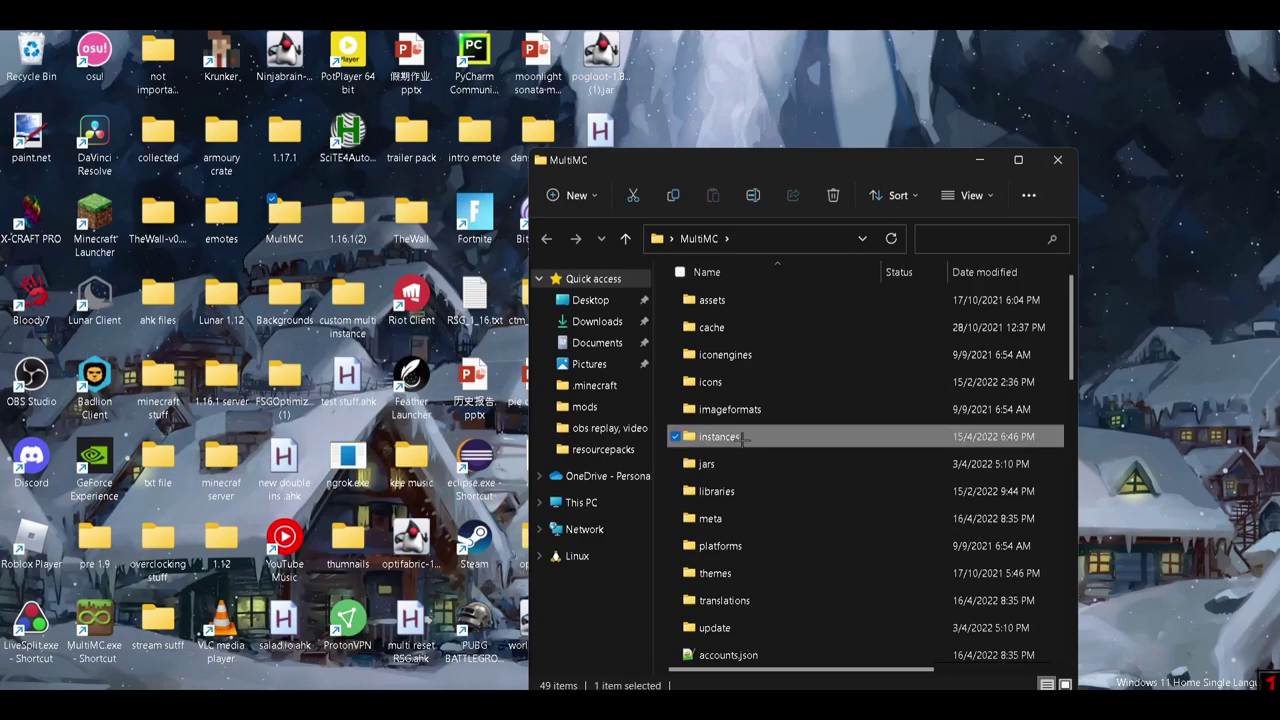
{"action": "double_click", "coordinate": [743, 440]}
{"action": "double_click", "coordinate": [755, 490]}
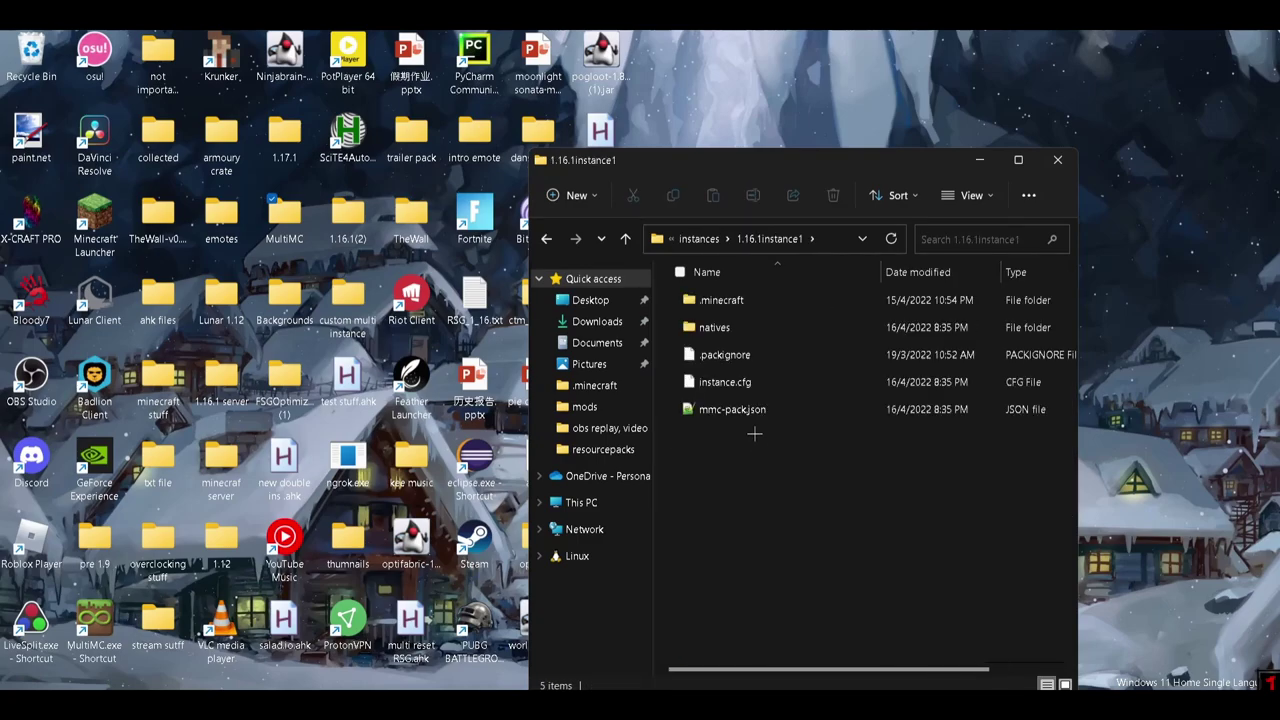
{"action": "double_click", "coordinate": [720, 300]}
{"action": "scroll", "coordinate": [748, 405], "scroll_direction": "down", "scroll_amount": 5}
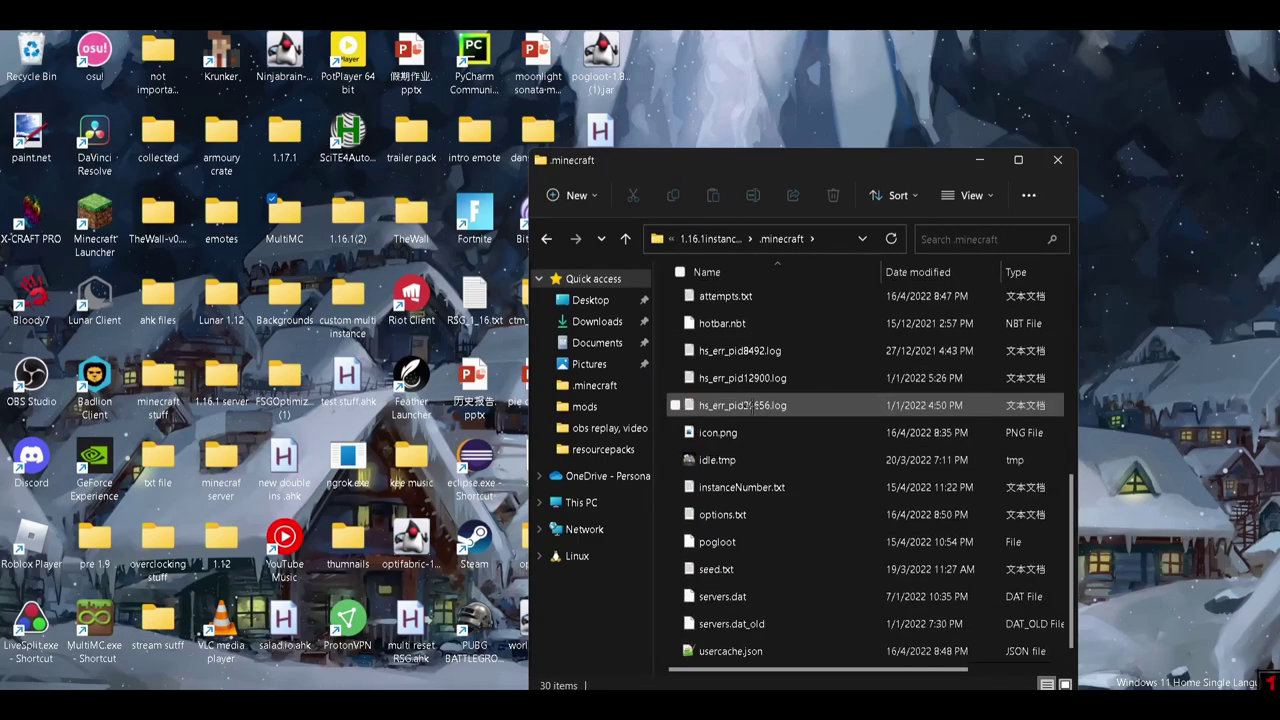
{"action": "left_click_drag", "start_coordinate": [780, 160], "coordinate": [725, 70]}
{"action": "left_click", "coordinate": [748, 398]}
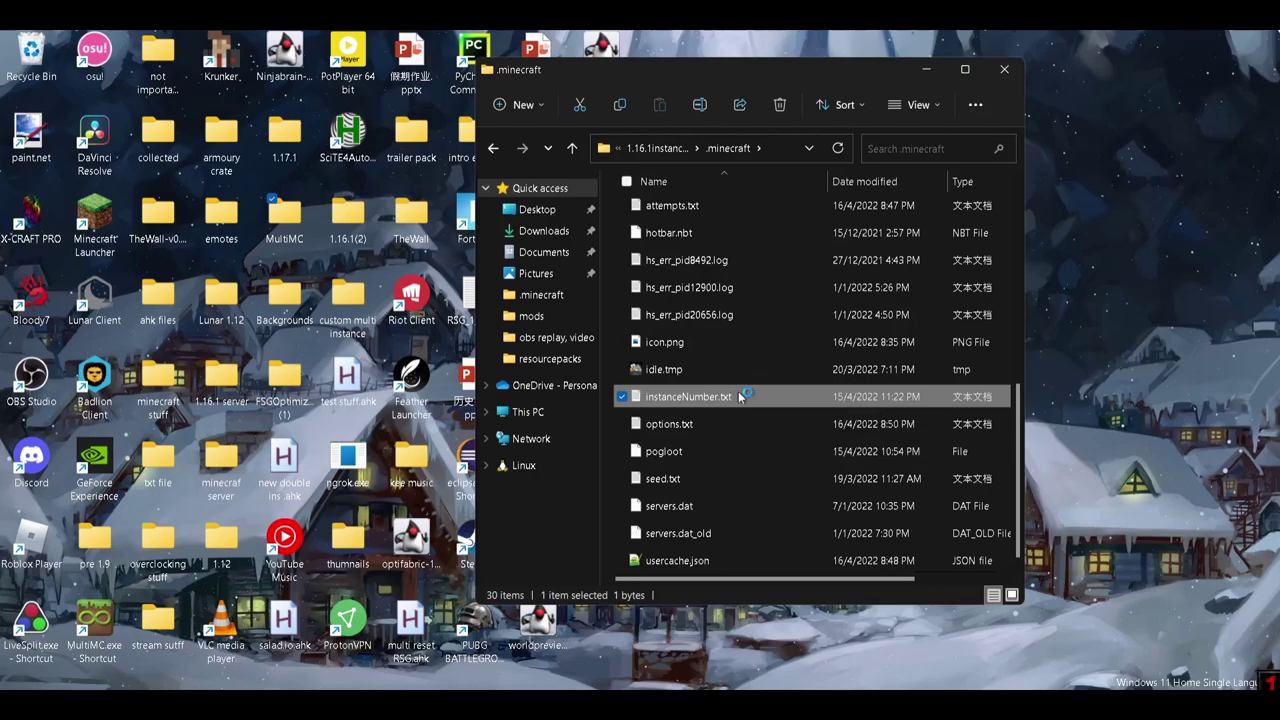
{"action": "double_click", "coordinate": [740, 396]}
{"action": "left_click", "coordinate": [466, 212]}
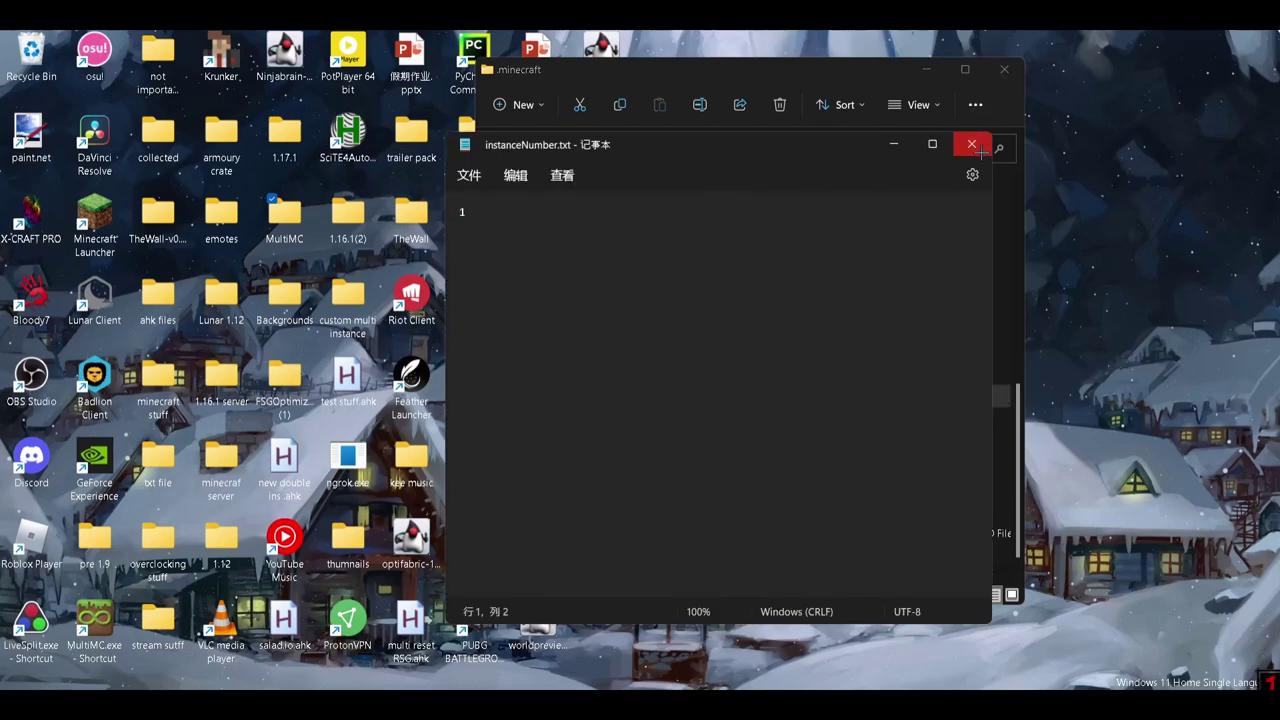
{"action": "left_click", "coordinate": [971, 144]}
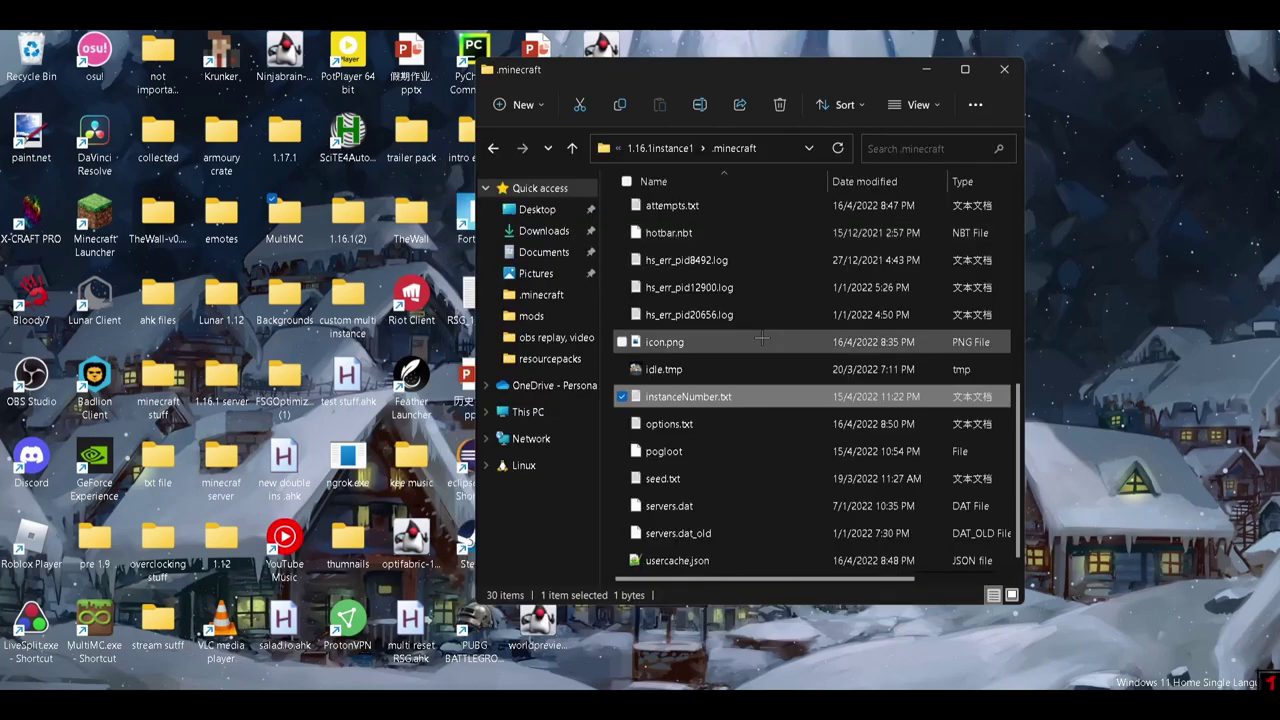
{"action": "right_click", "coordinate": [612, 424]}
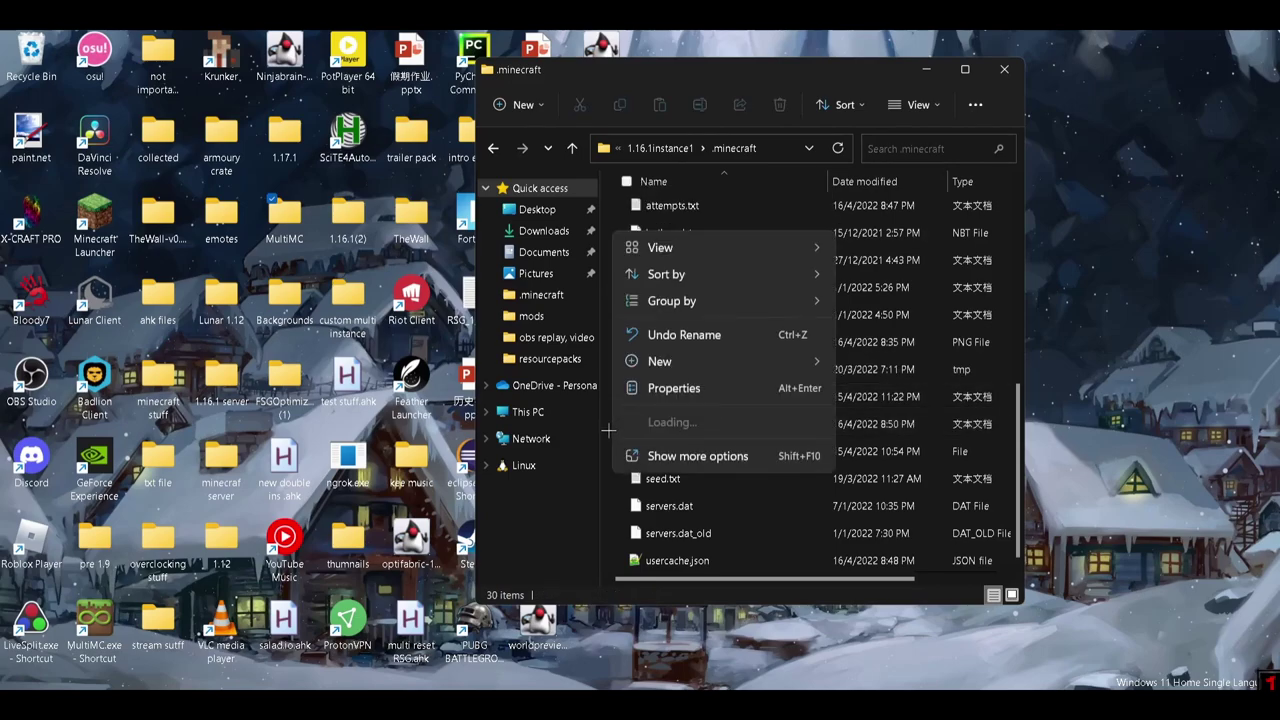
{"action": "mouse_move", "coordinate": [676, 356]}
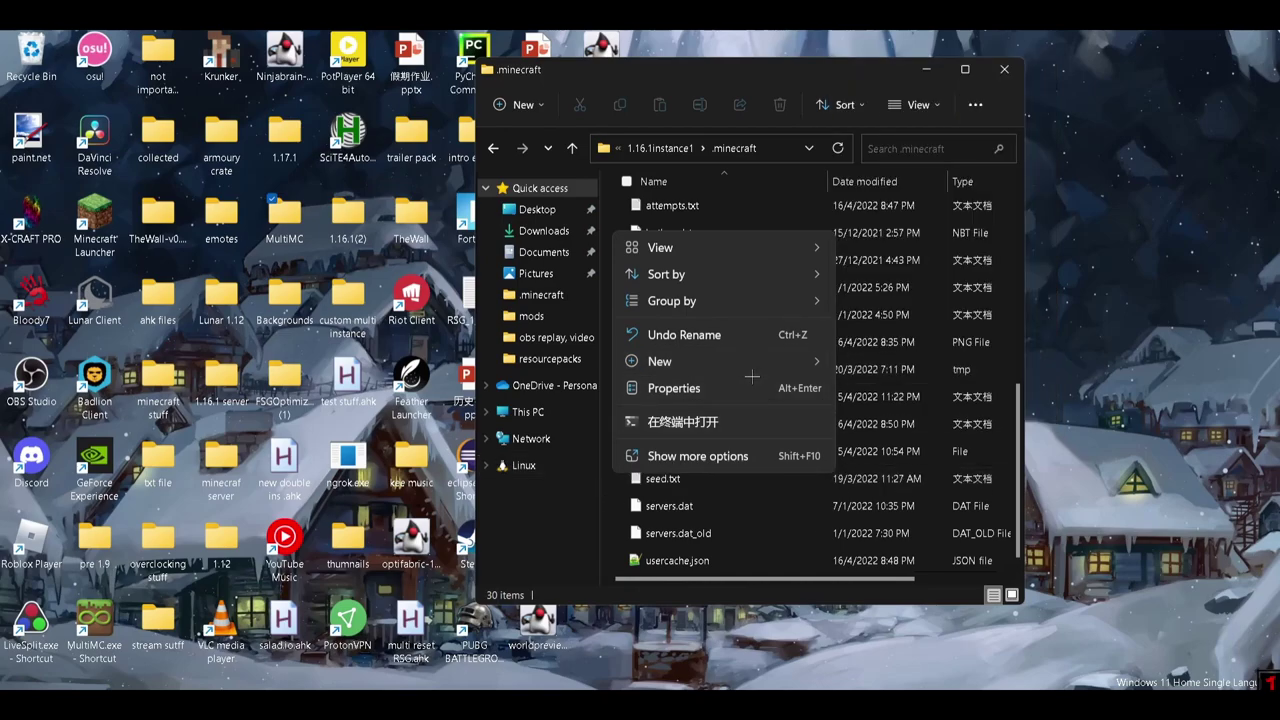
{"action": "left_click", "coordinate": [611, 500]}
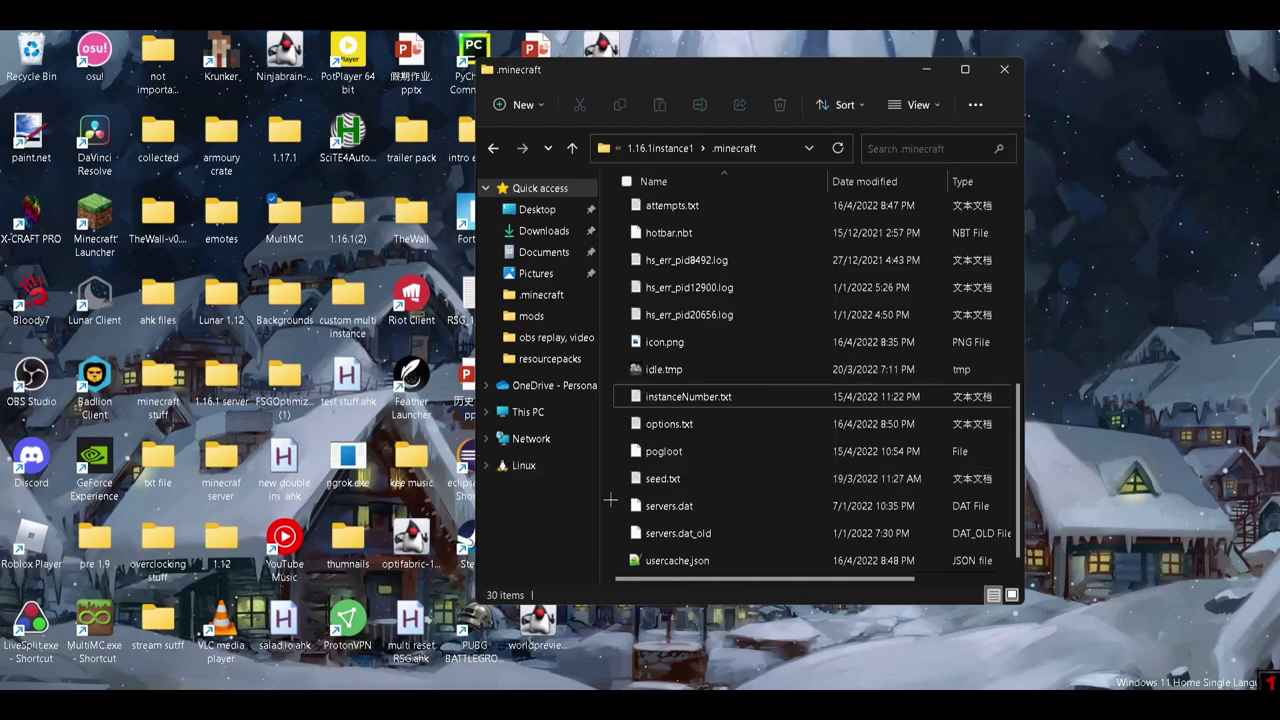
{"action": "left_click", "coordinate": [682, 390]}
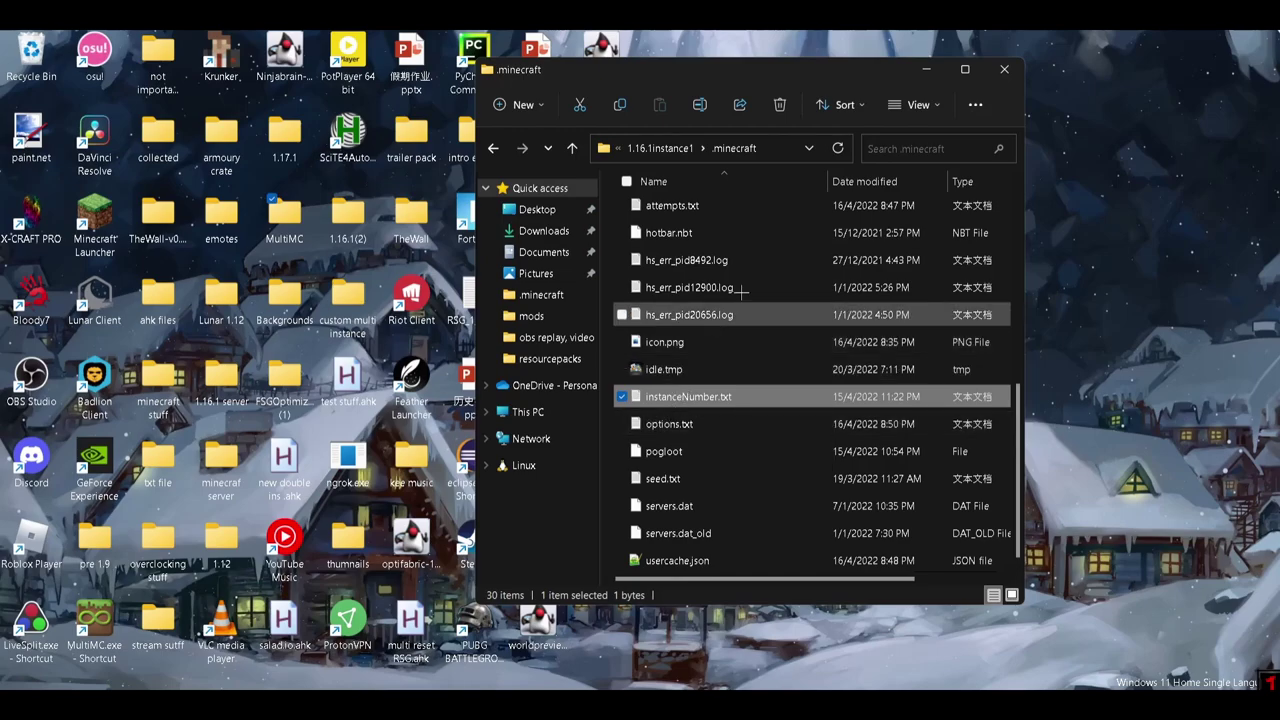
Close File Explorer, return to multi Reset Rsg (2).ahk, and review restartDelay, maxLoops and obsDelay
{"action": "left_click", "coordinate": [992, 72]}
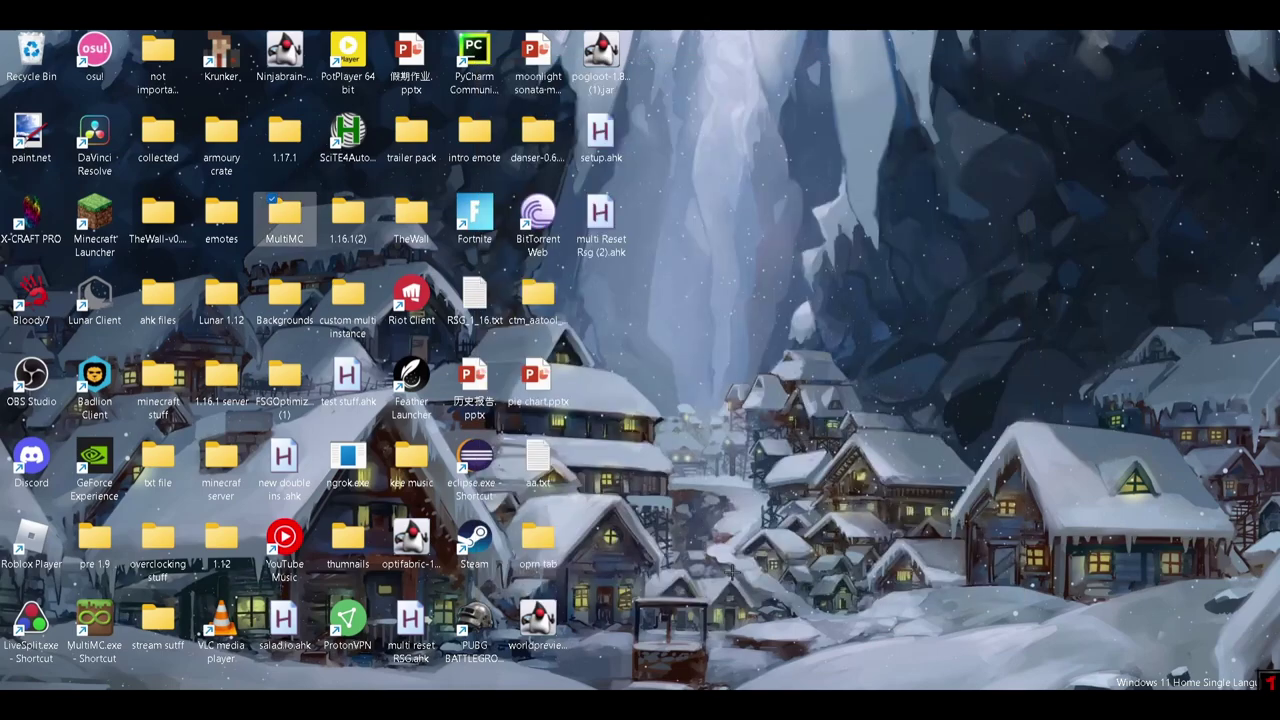
{"action": "key", "text": "alt+Tab"}
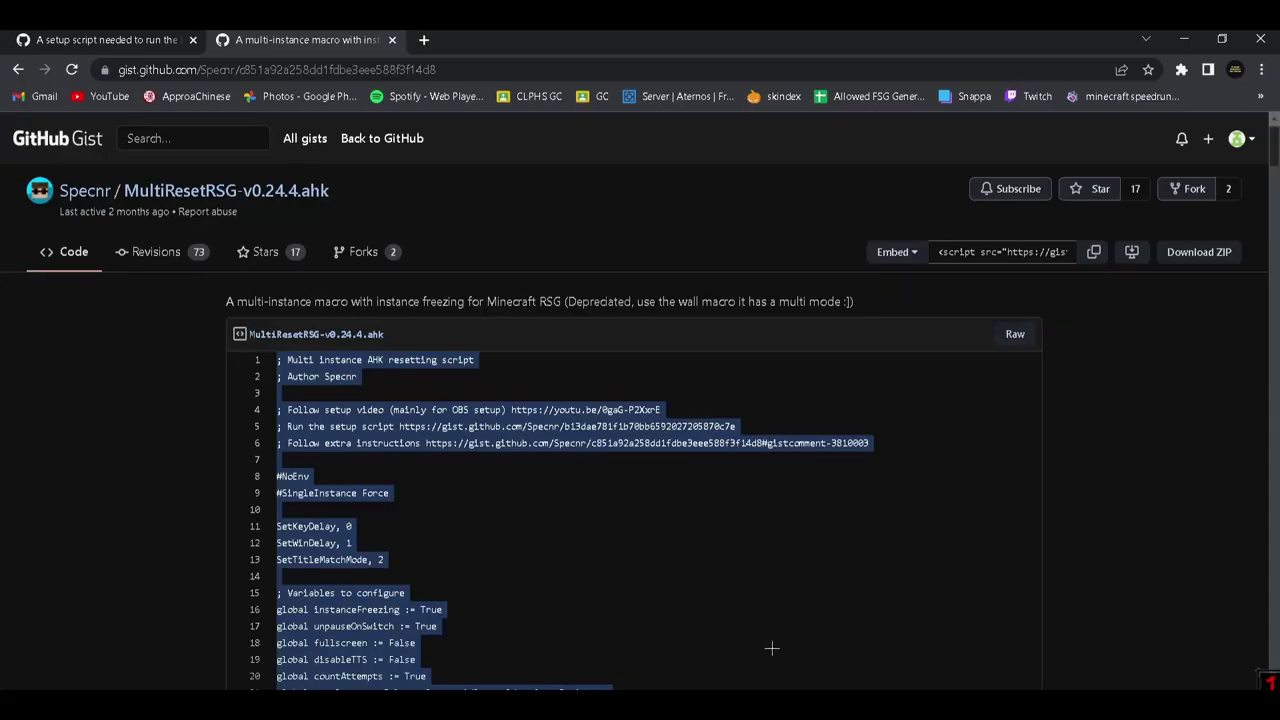
{"action": "key", "text": "alt+Tab"}
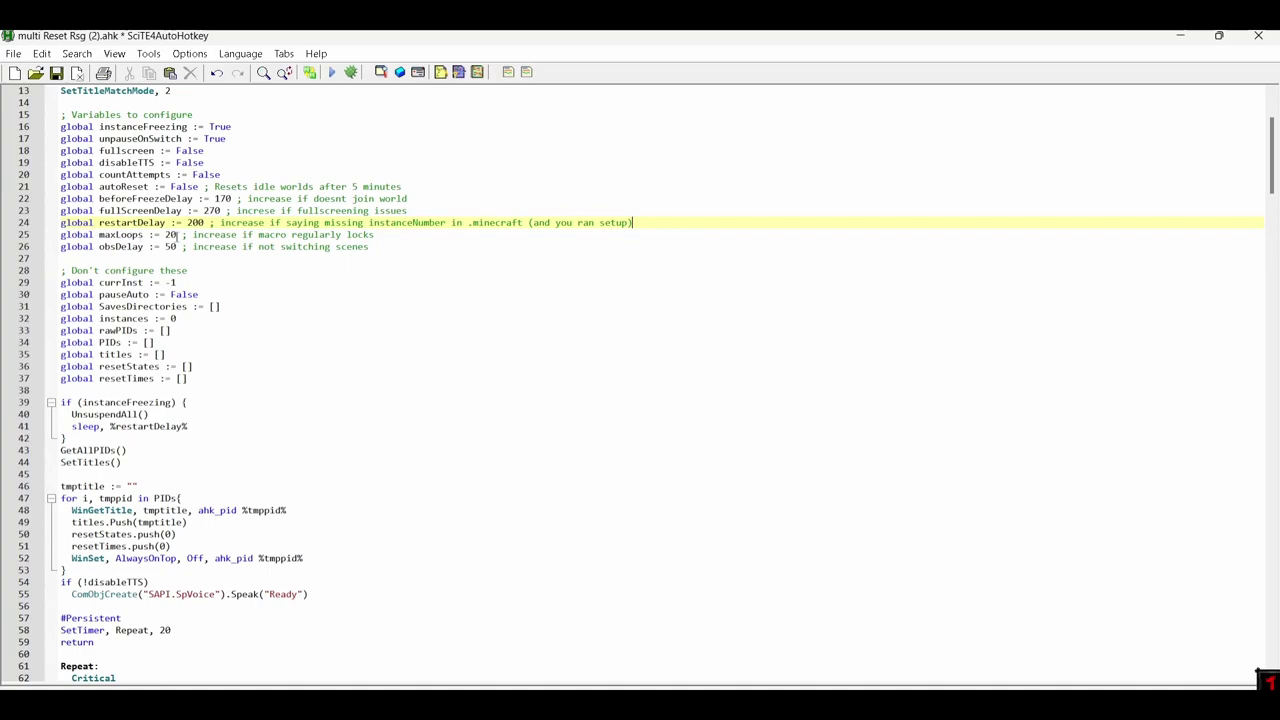
{"action": "left_click", "coordinate": [392, 234]}
{"action": "scroll", "coordinate": [160, 234], "scroll_direction": "down", "scroll_amount": 1}
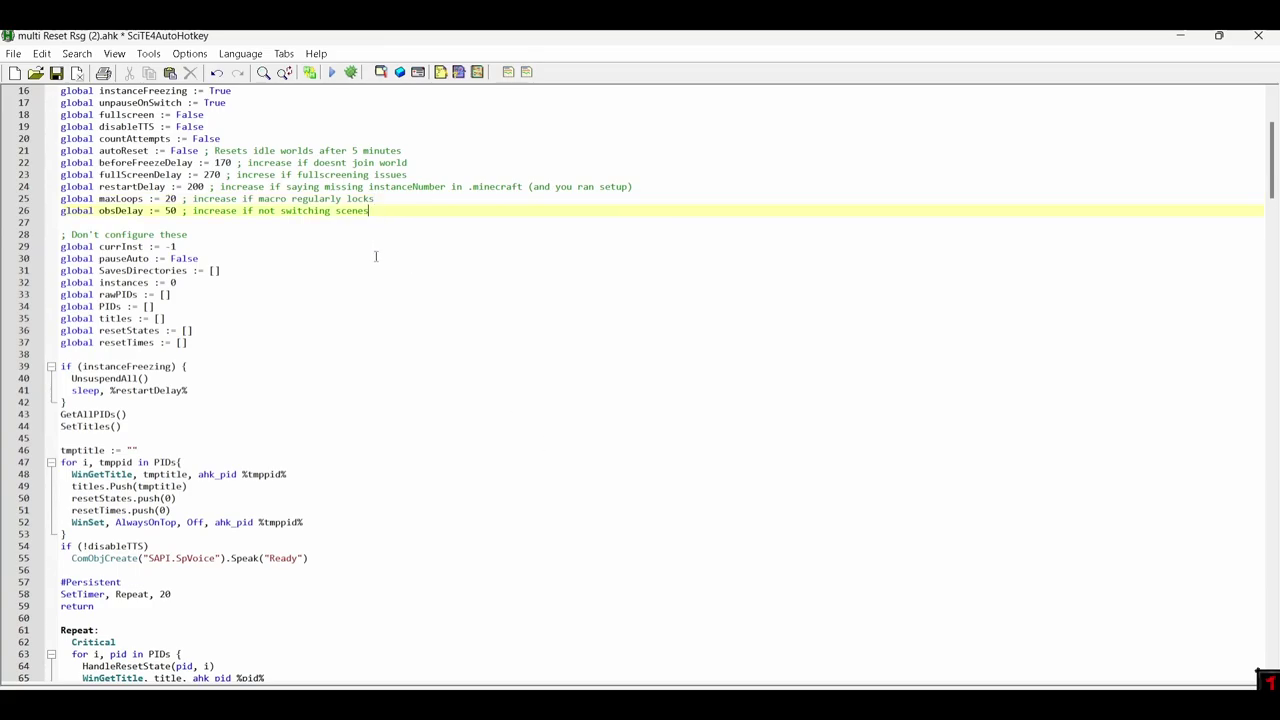
{"action": "scroll", "coordinate": [376, 259], "scroll_direction": "down", "scroll_amount": 20}
{"action": "scroll", "coordinate": [560, 258], "scroll_direction": "down", "scroll_amount": 18}
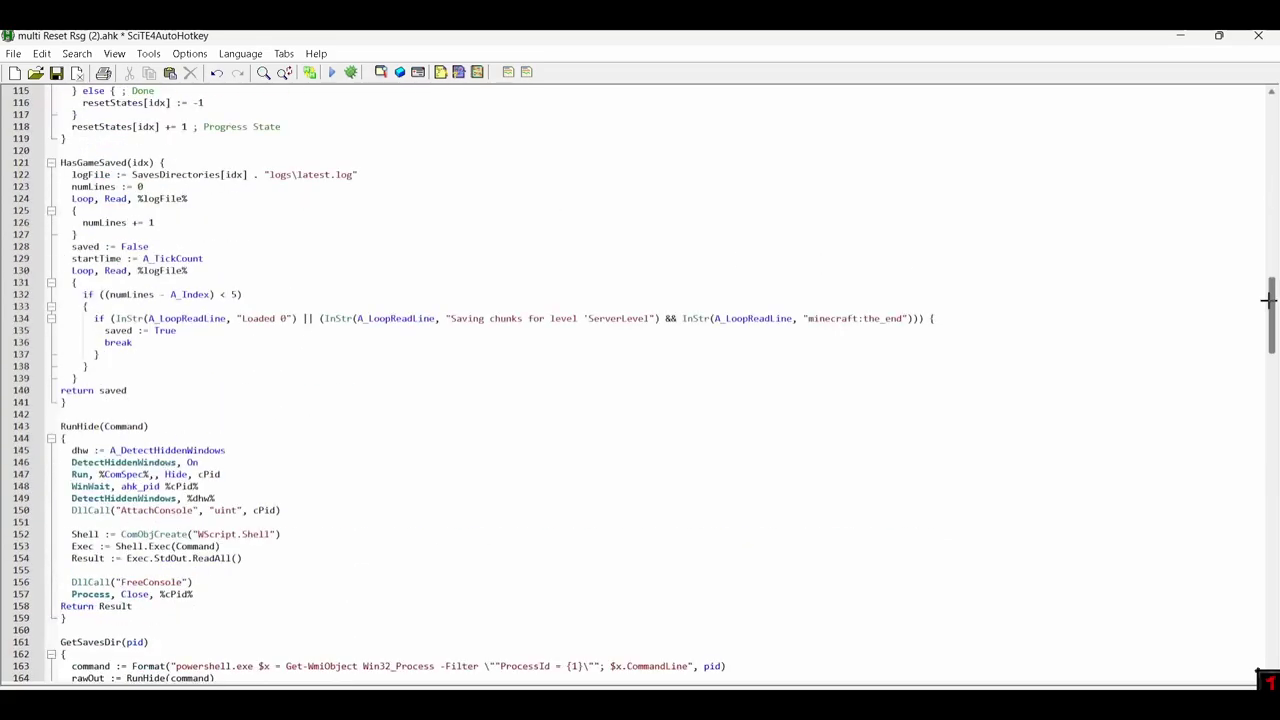
Change the line 347 reset hotkey from U to ^z, giving *^z:: ExitWorld()
{"action": "left_click_drag", "start_coordinate": [1271, 300], "coordinate": [1272, 665]}
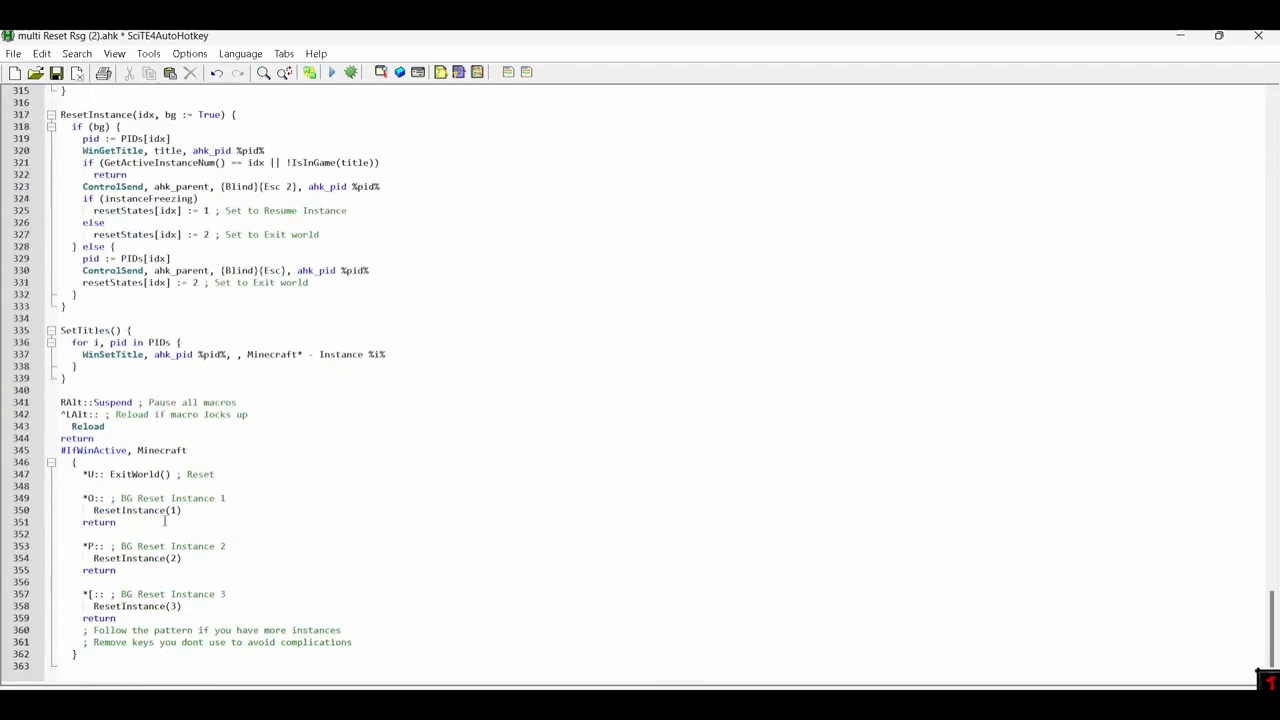
{"action": "left_click_drag", "start_coordinate": [237, 606], "coordinate": [216, 474]}
{"action": "left_click", "coordinate": [107, 486]}
{"action": "left_click", "coordinate": [71, 474]}
{"action": "key", "text": "Up"}
{"action": "key", "text": "BackSpace"}
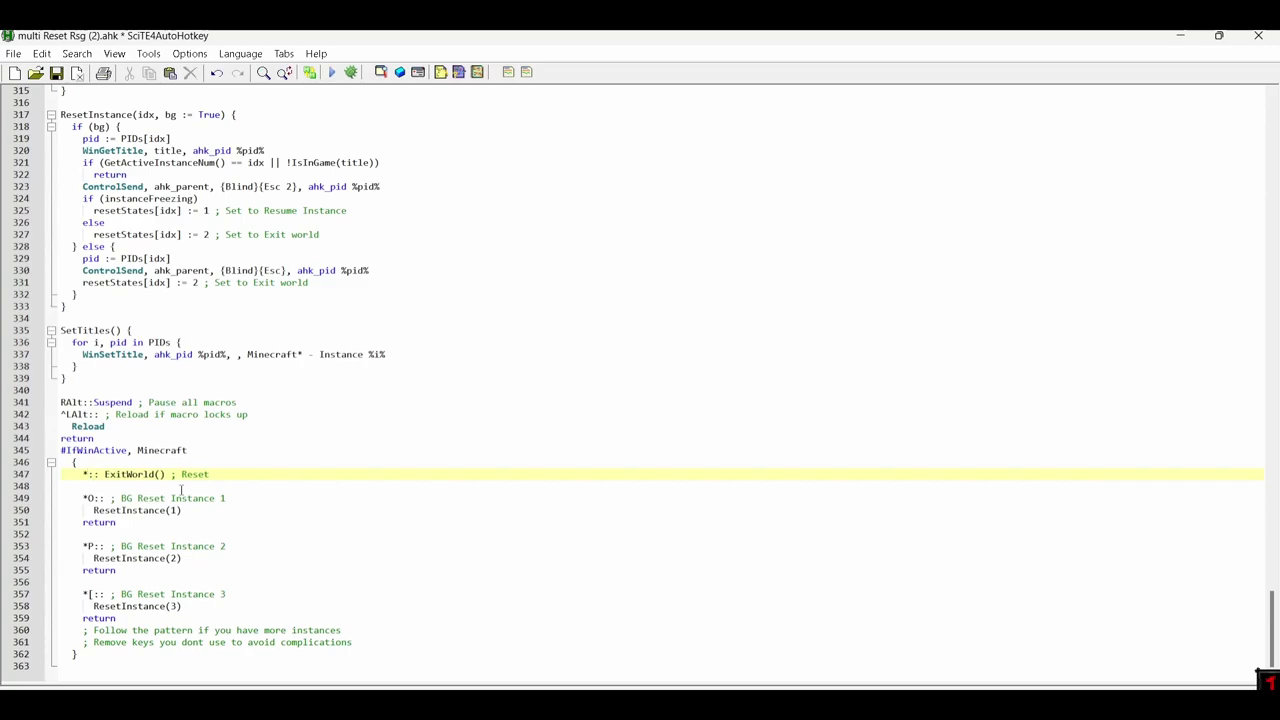
{"action": "type", "text": "^z"}
{"action": "left_click_drag", "start_coordinate": [92, 475], "coordinate": [88, 474]}
{"action": "left_click", "coordinate": [89, 474]}
{"action": "left_click", "coordinate": [93, 474]}
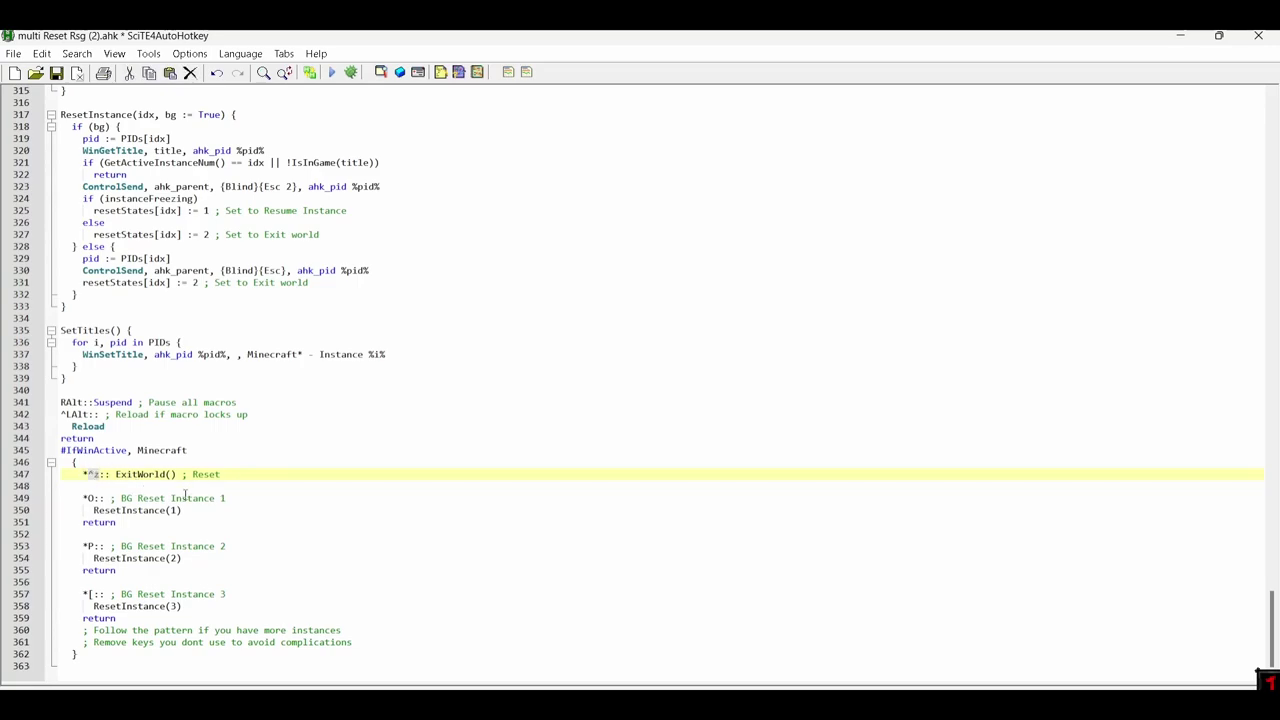
{"action": "left_click", "coordinate": [143, 475]}
Check the hotkey section and close SciTE4AutoHotkey
{"action": "scroll", "coordinate": [65, 95], "scroll_direction": "up", "scroll_amount": 1}
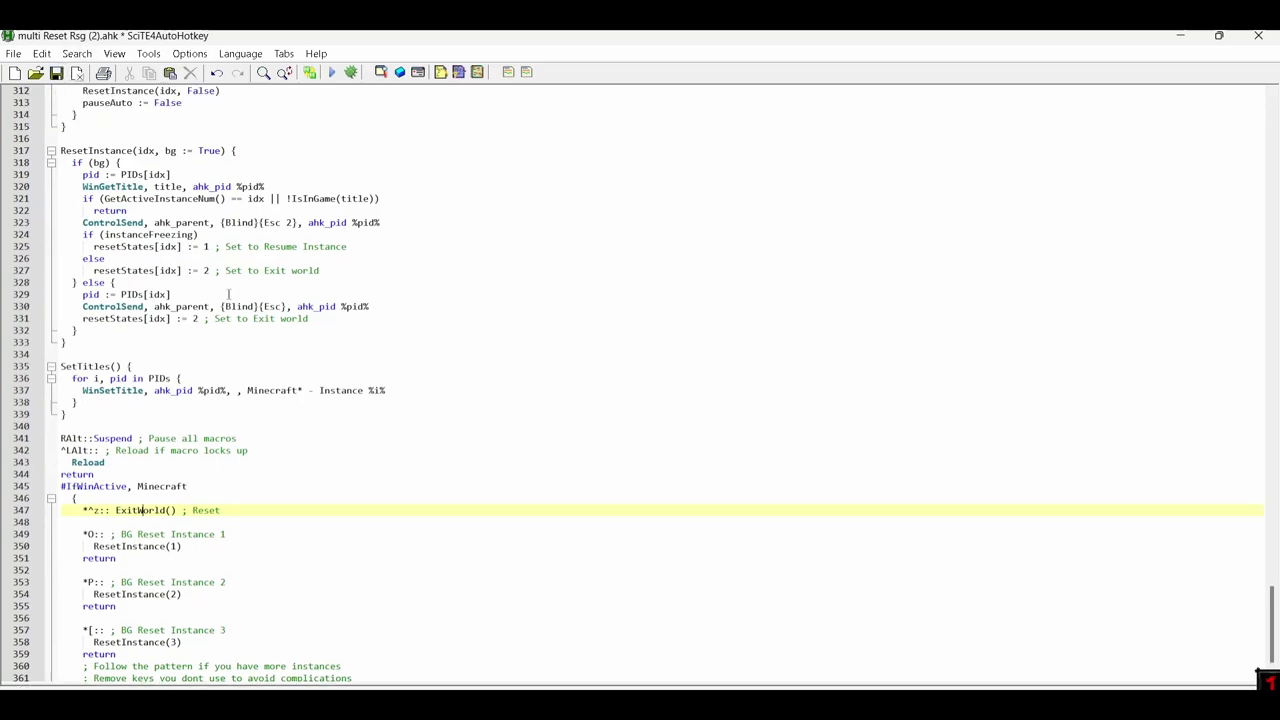
{"action": "scroll", "coordinate": [60, 80], "scroll_direction": "down", "scroll_amount": 1}
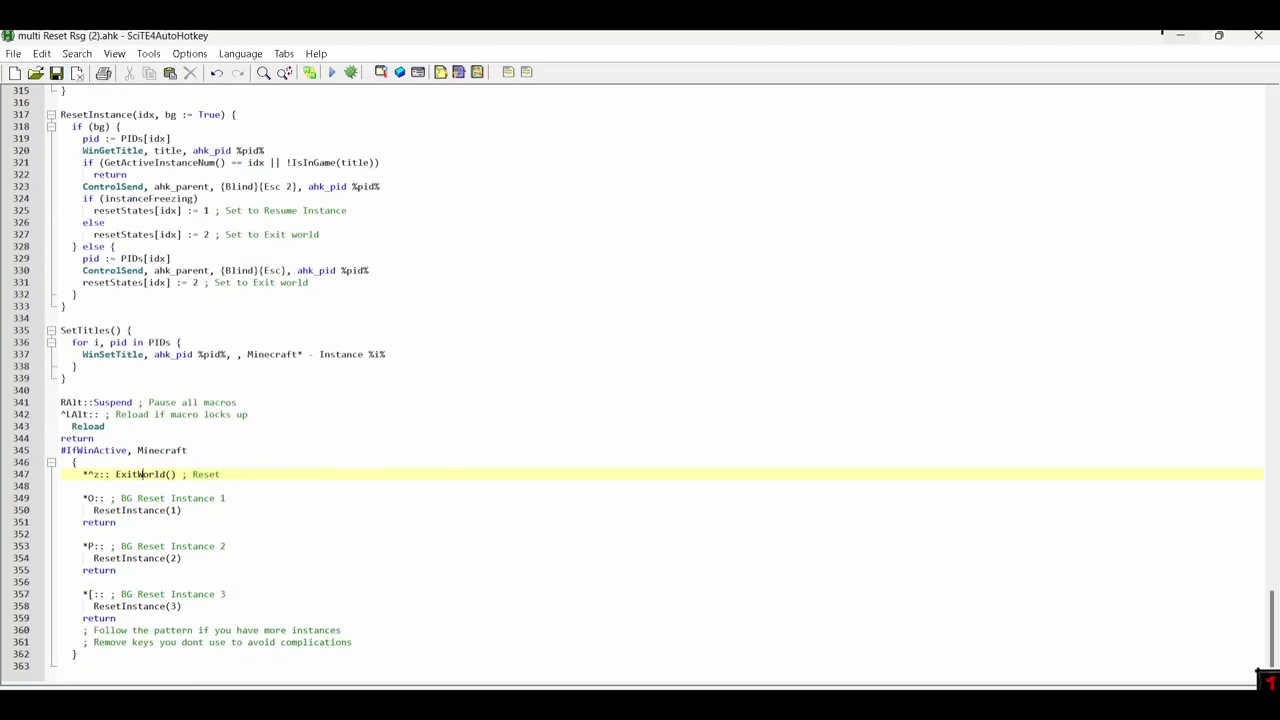
{"action": "left_click", "coordinate": [1258, 35]}
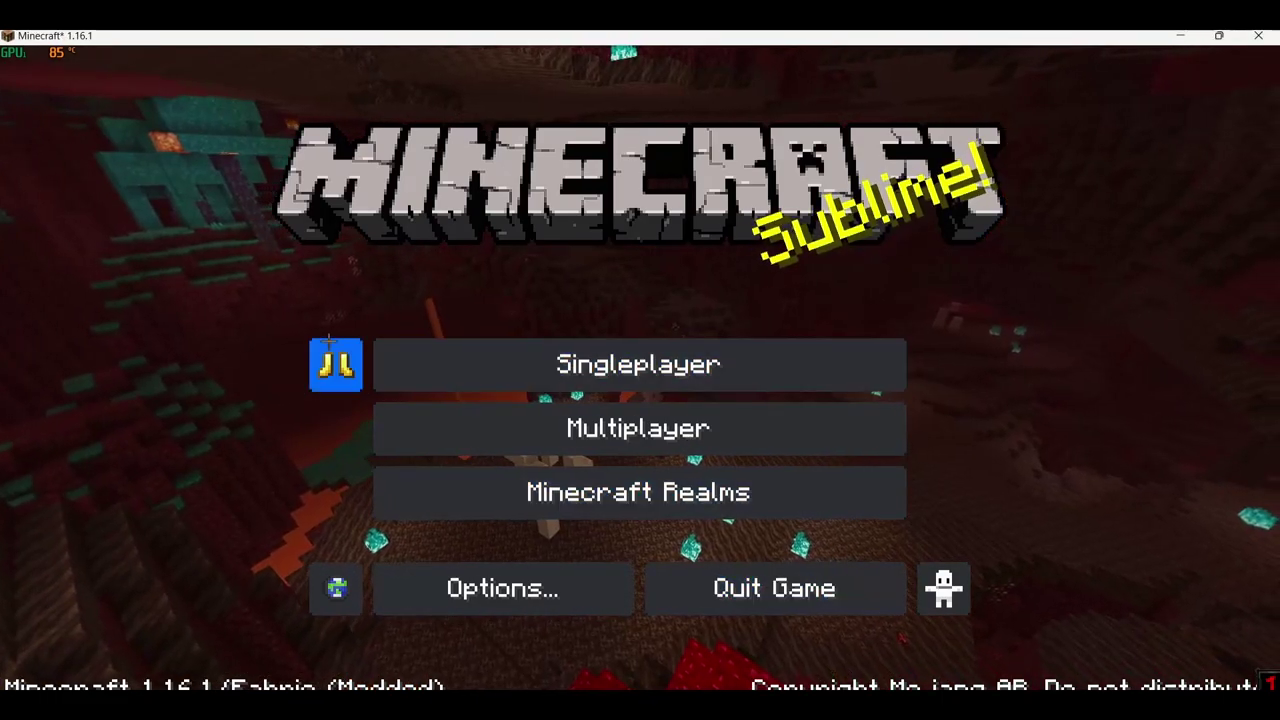
Create a new singleplayer world, resetting once to generate another fresh world
{"action": "left_click", "coordinate": [331, 344]}
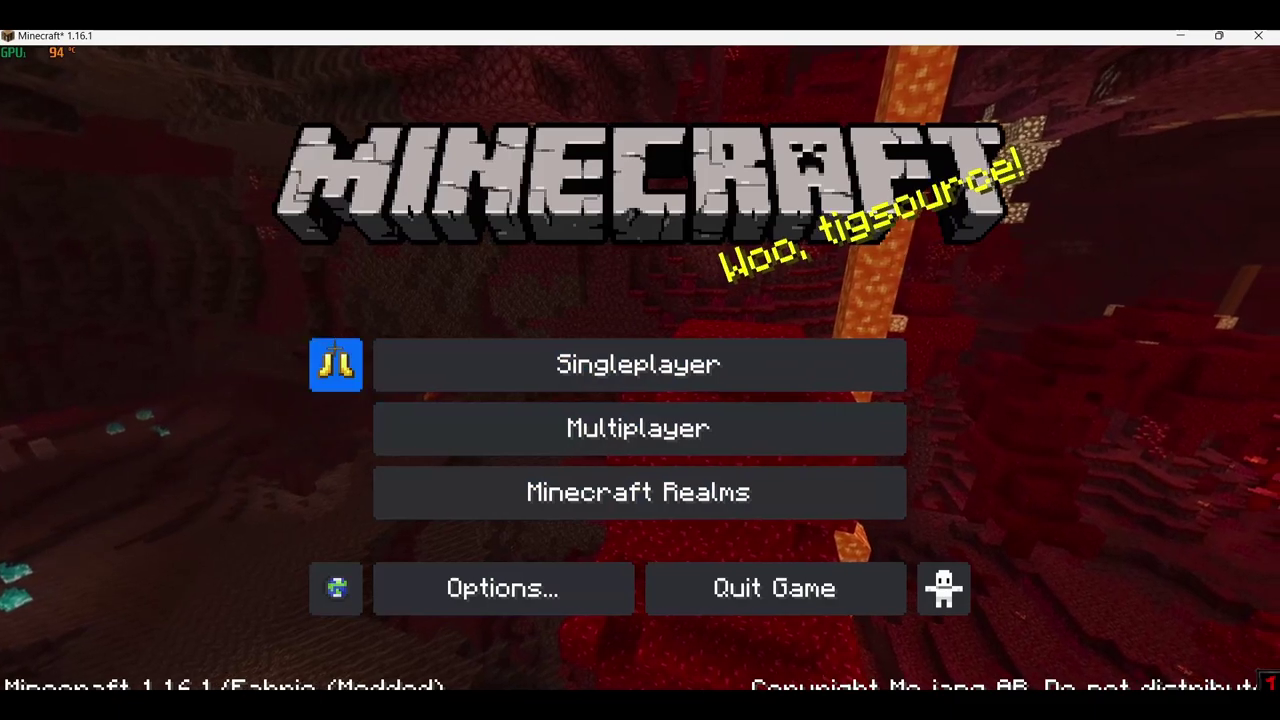
{"action": "left_click", "coordinate": [335, 364]}
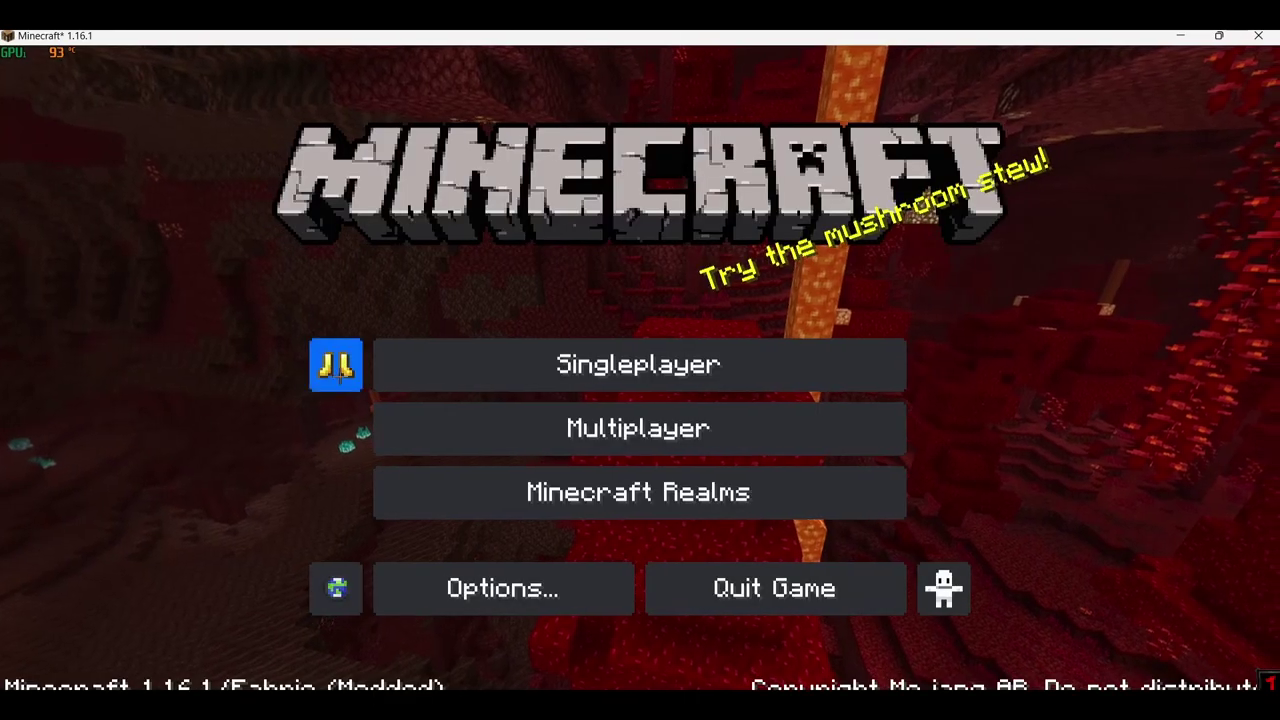
{"action": "left_click", "coordinate": [335, 364]}
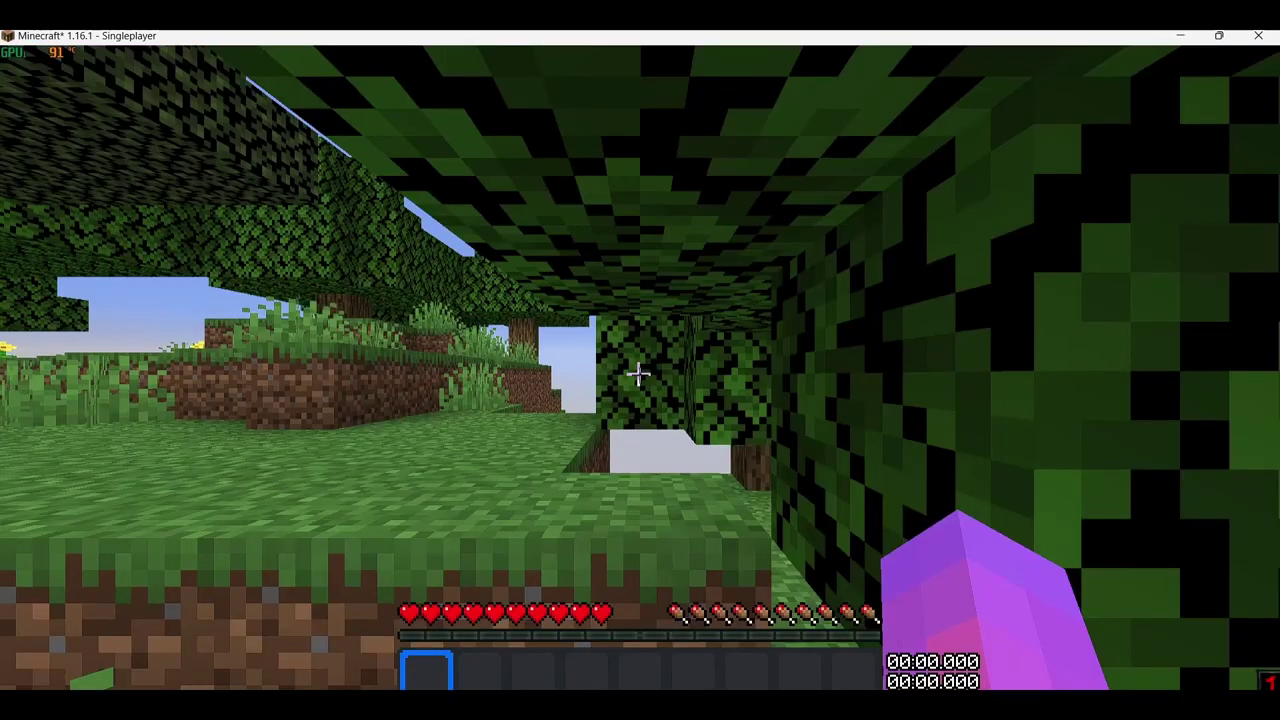
Walk into the forest and break the leaf block in front of the player
{"action": "key", "text": "Escape"}
{"action": "key", "text": "Escape"}
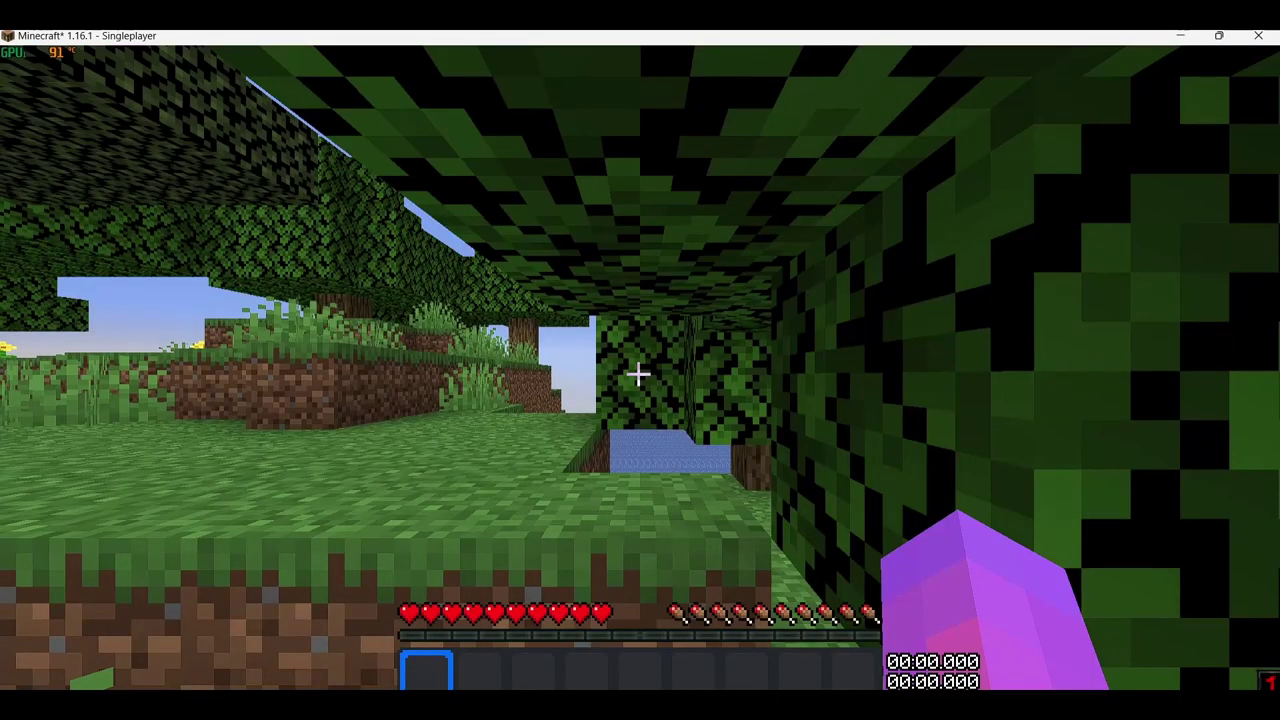
{"action": "key", "text": "w"}
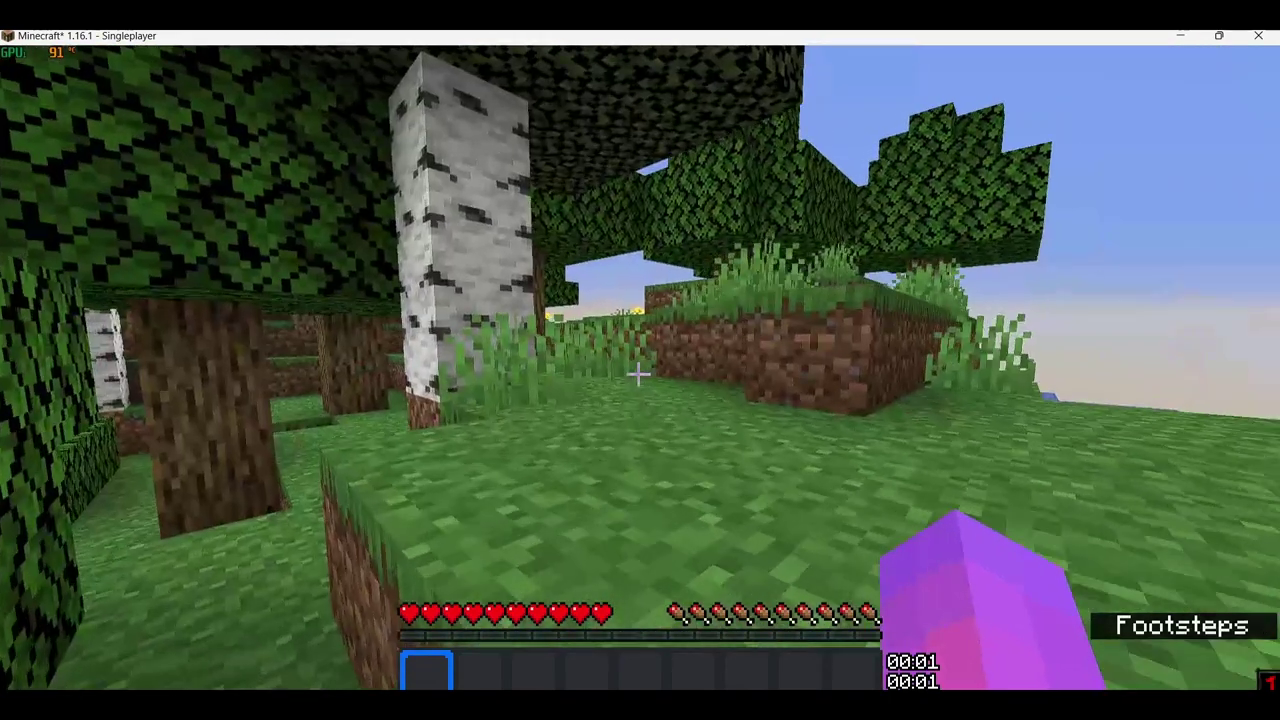
{"action": "key", "text": "Escape"}
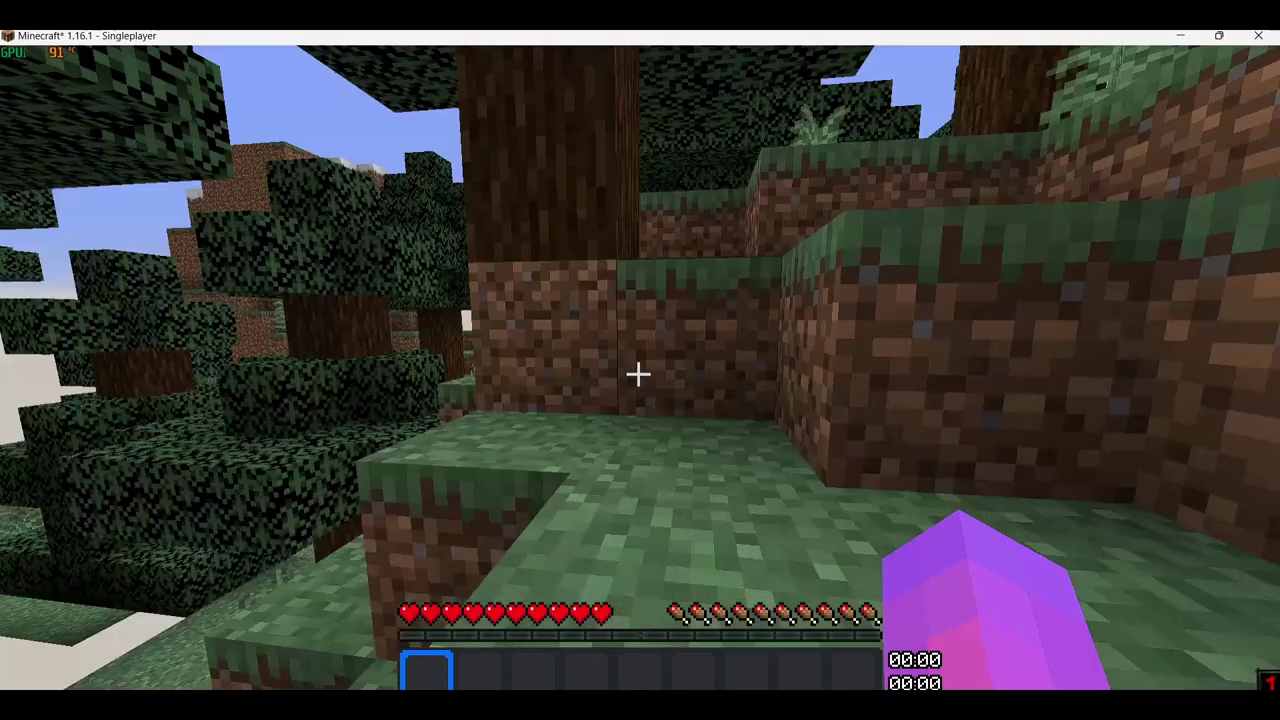
{"action": "left_click", "coordinate": [638, 374]}
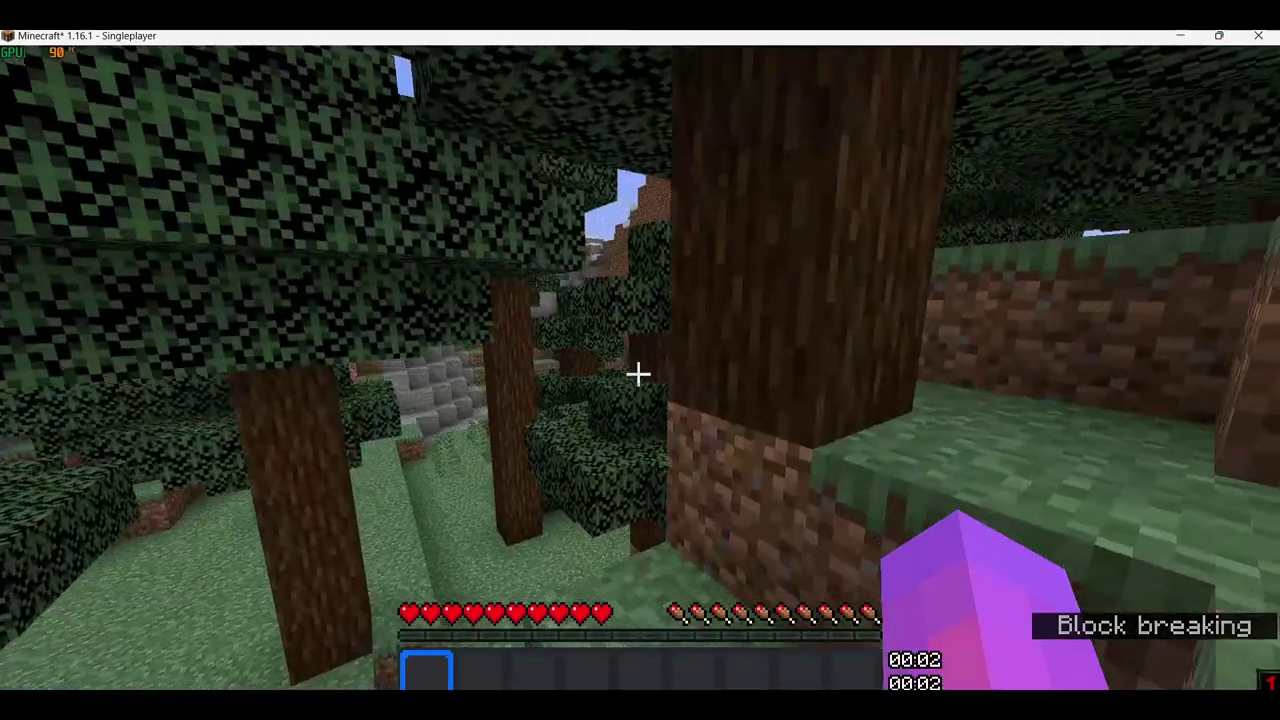
{"action": "key", "text": "w"}
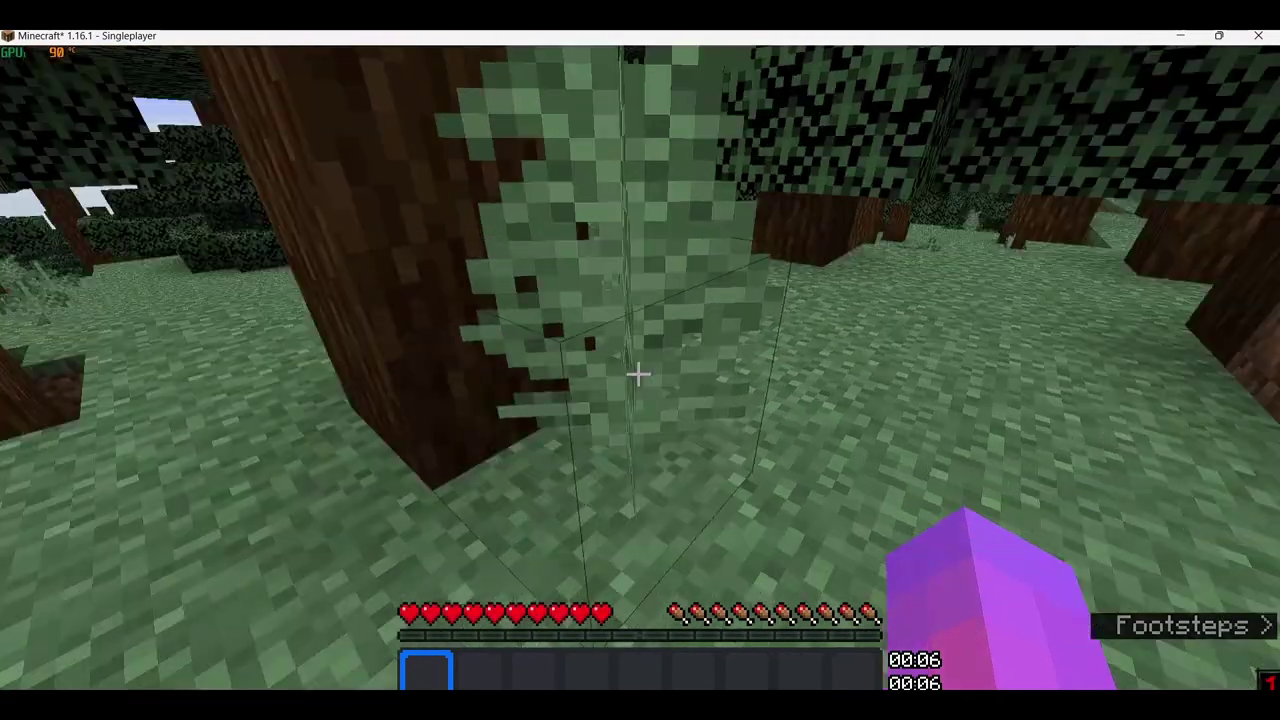
{"action": "left_click", "coordinate": [638, 374]}
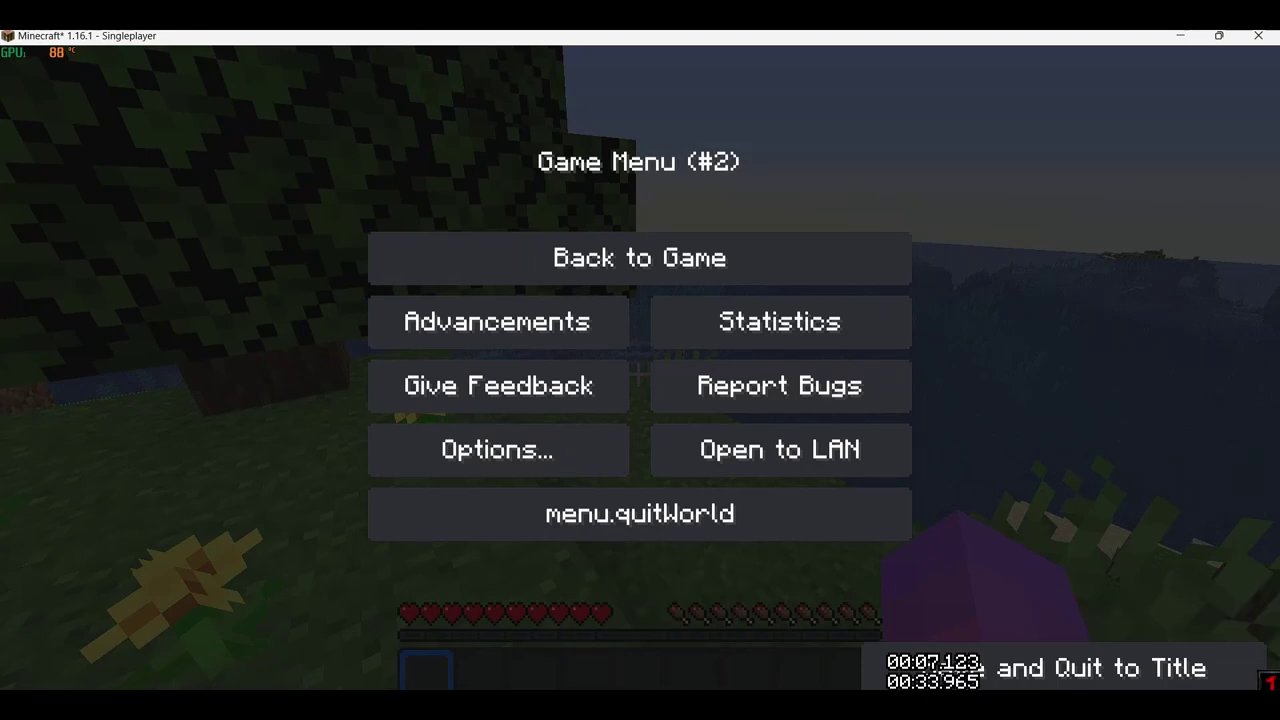
Run multi reset RSG.ahk from the Desktop folder so Minecraft's window becomes Instance 2
{"action": "key", "text": "super+e"}
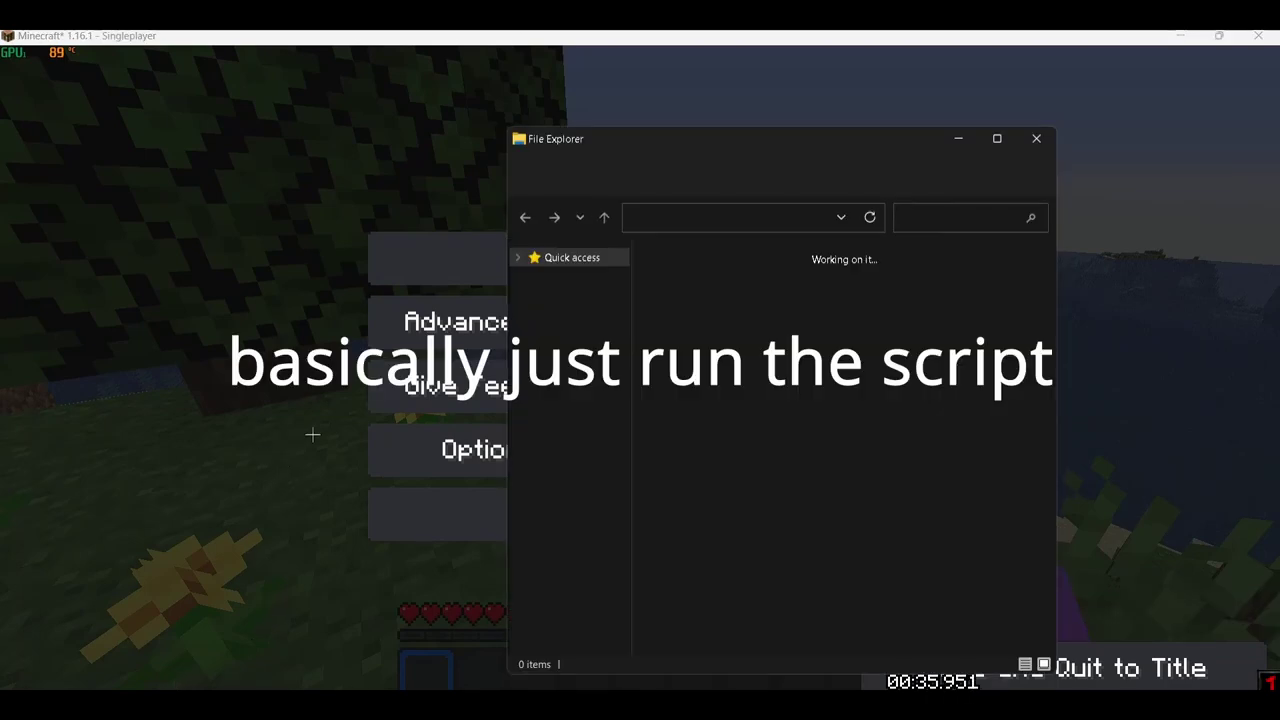
{"action": "double_click", "coordinate": [768, 300]}
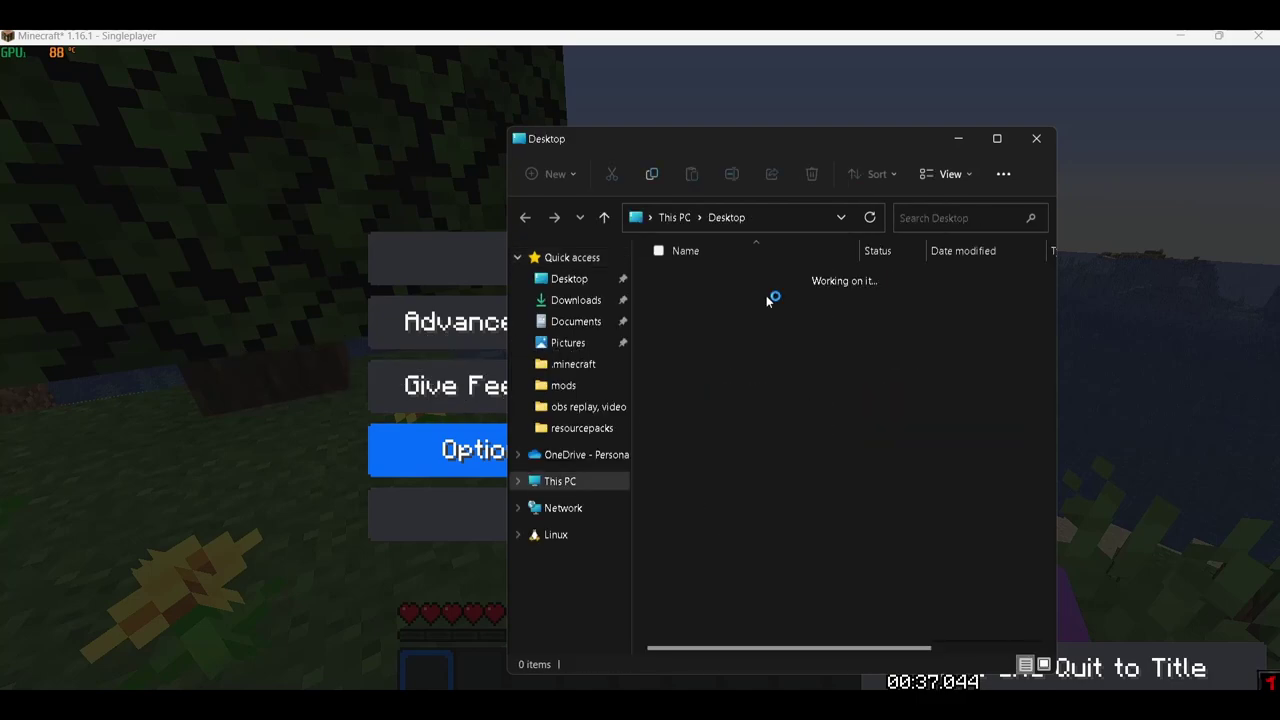
{"action": "scroll", "coordinate": [778, 409], "scroll_direction": "down", "scroll_amount": 10}
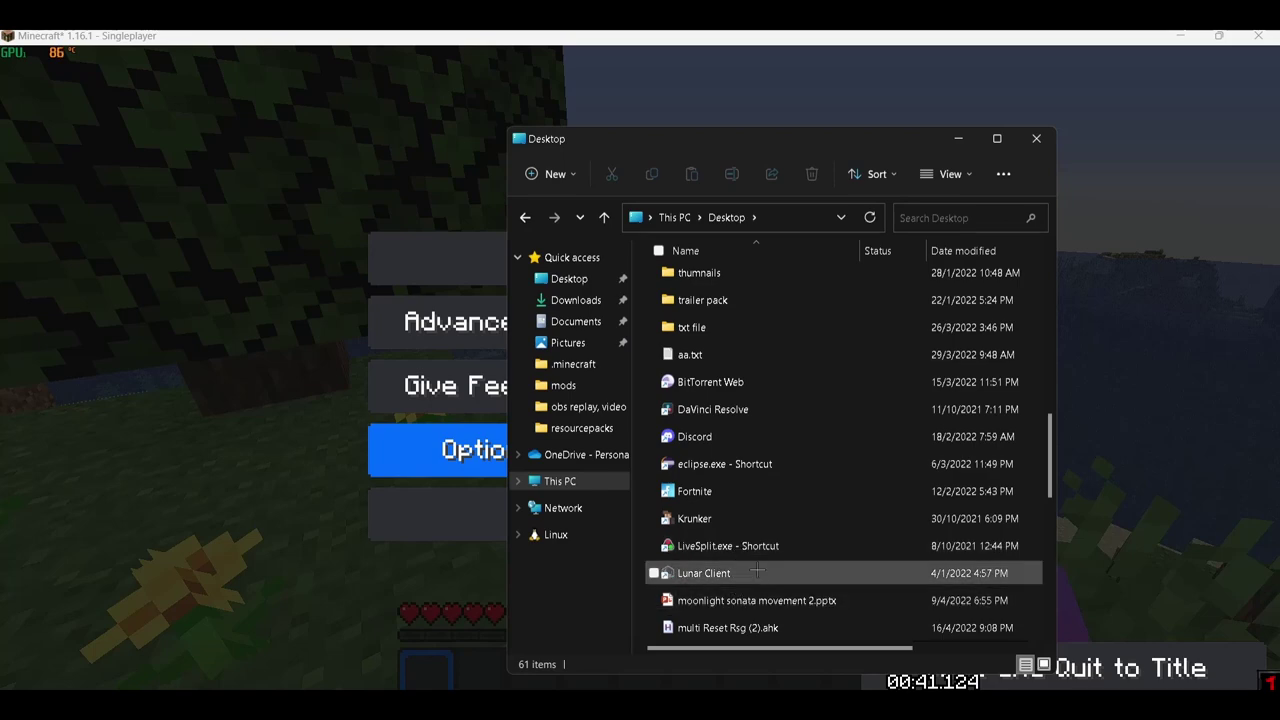
{"action": "scroll", "coordinate": [765, 405], "scroll_direction": "down", "scroll_amount": 2}
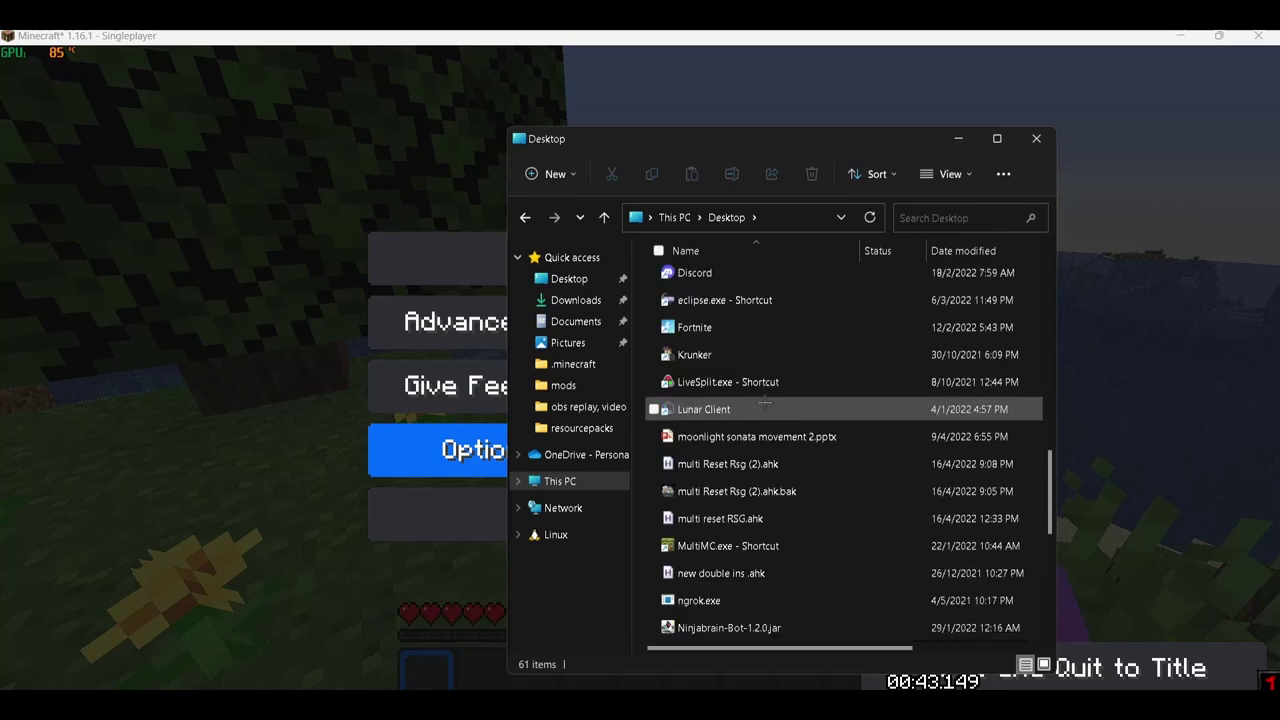
{"action": "double_click", "coordinate": [759, 520]}
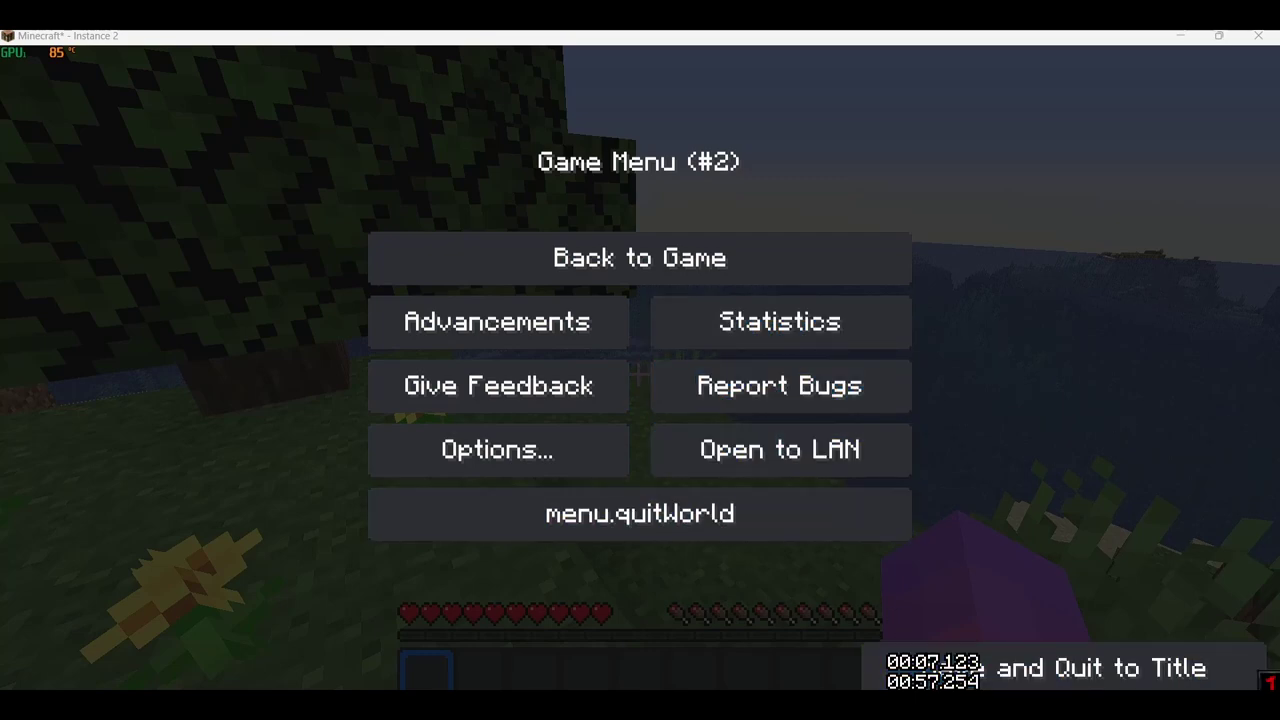
{"action": "left_click", "coordinate": [1043, 705]}
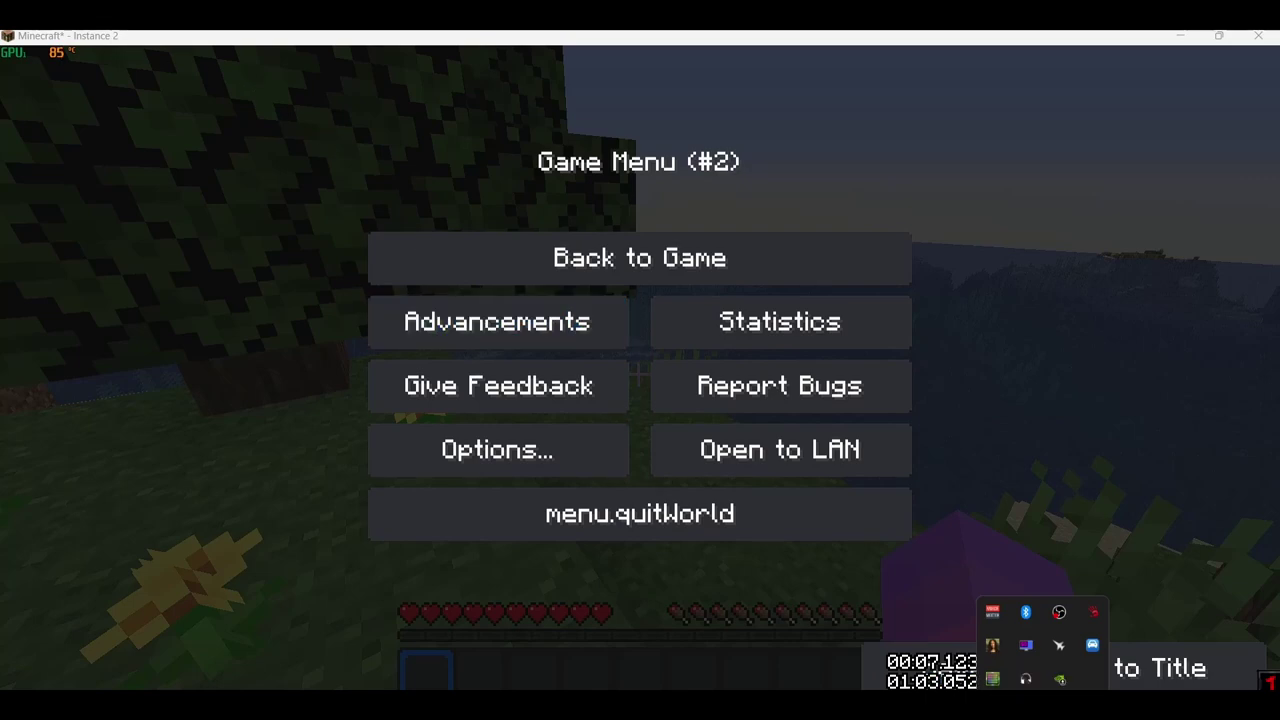
{"action": "mouse_move", "coordinate": [651, 710]}
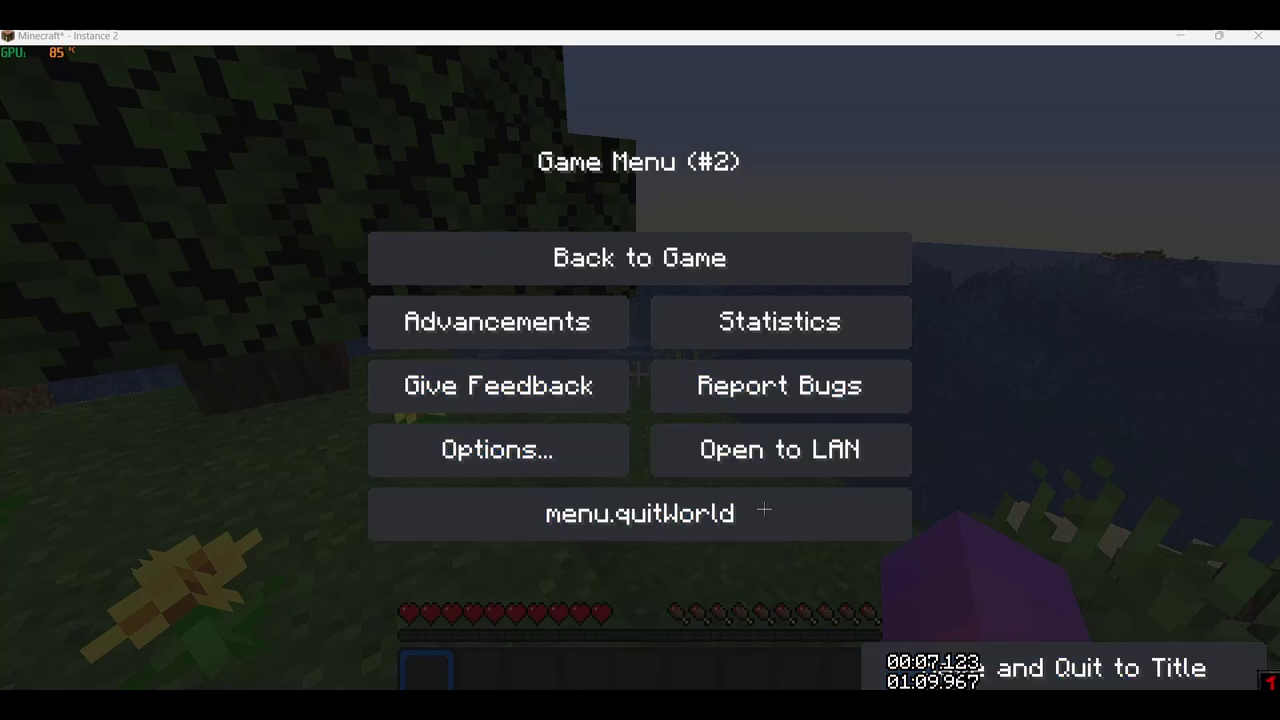
{"action": "left_click", "coordinate": [1043, 705]}
{"action": "left_click", "coordinate": [1043, 705]}
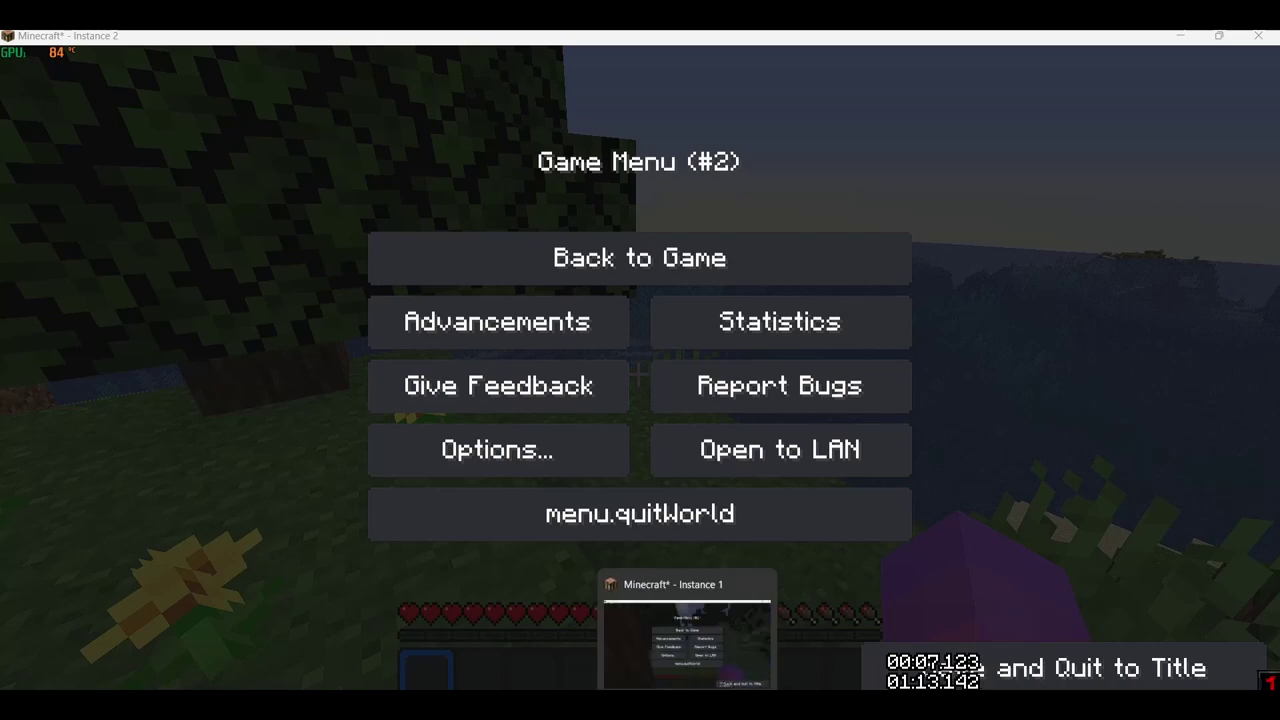
{"action": "left_click", "coordinate": [687, 705]}
{"action": "key", "text": "alt+Tab"}
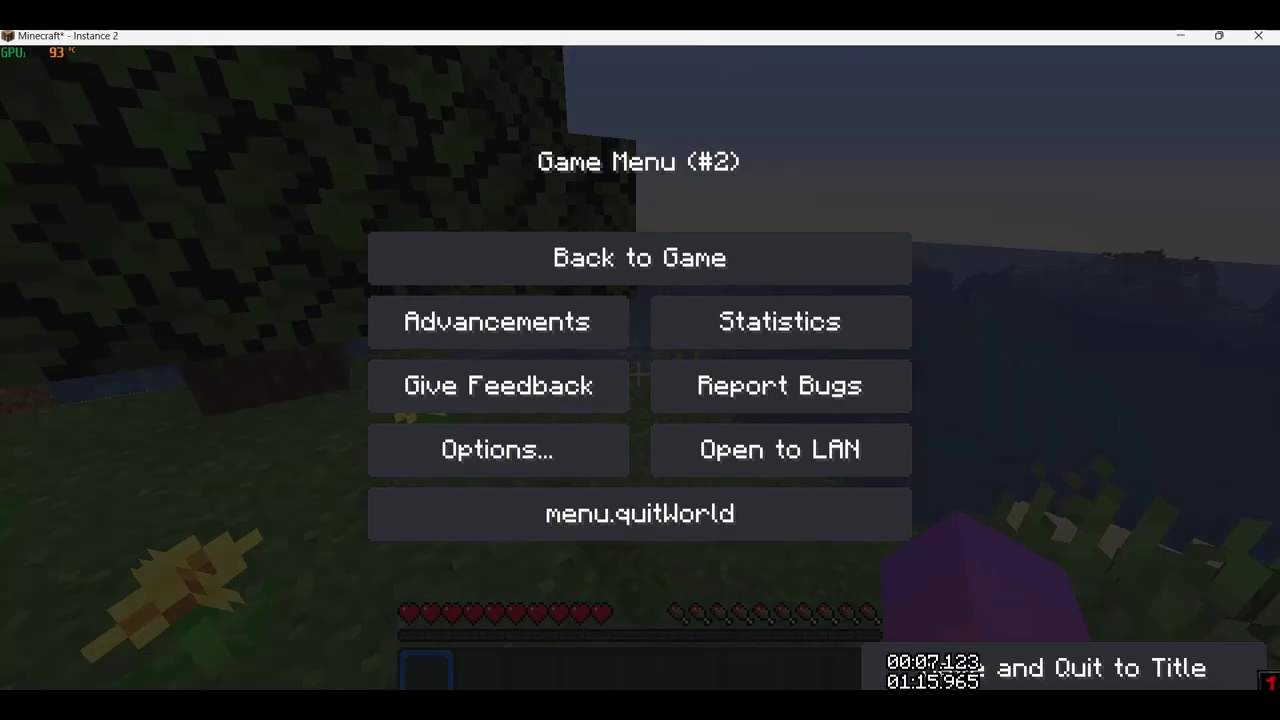
Bring the OBS Studio window to the front
{"action": "key", "text": "alt+Tab"}
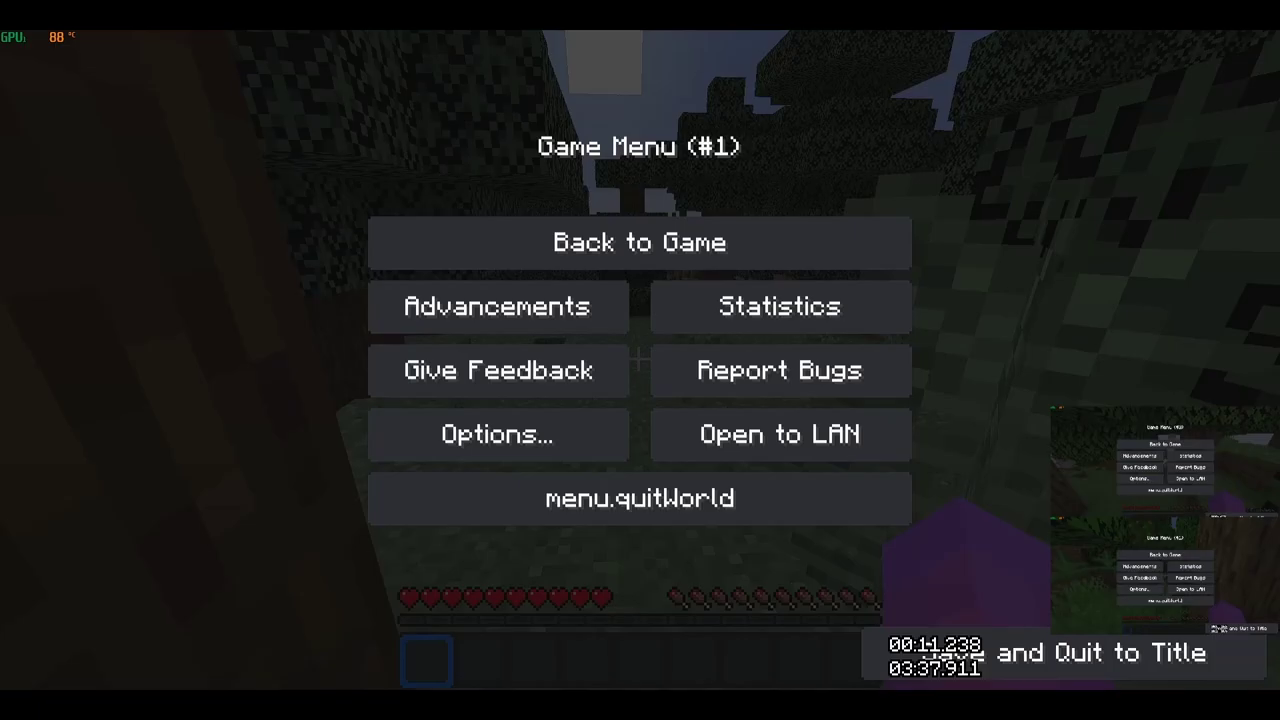
Resume the paused world with the debug overlay, third-person view and hitboxes on, walking forward
{"action": "key", "text": "Return"}
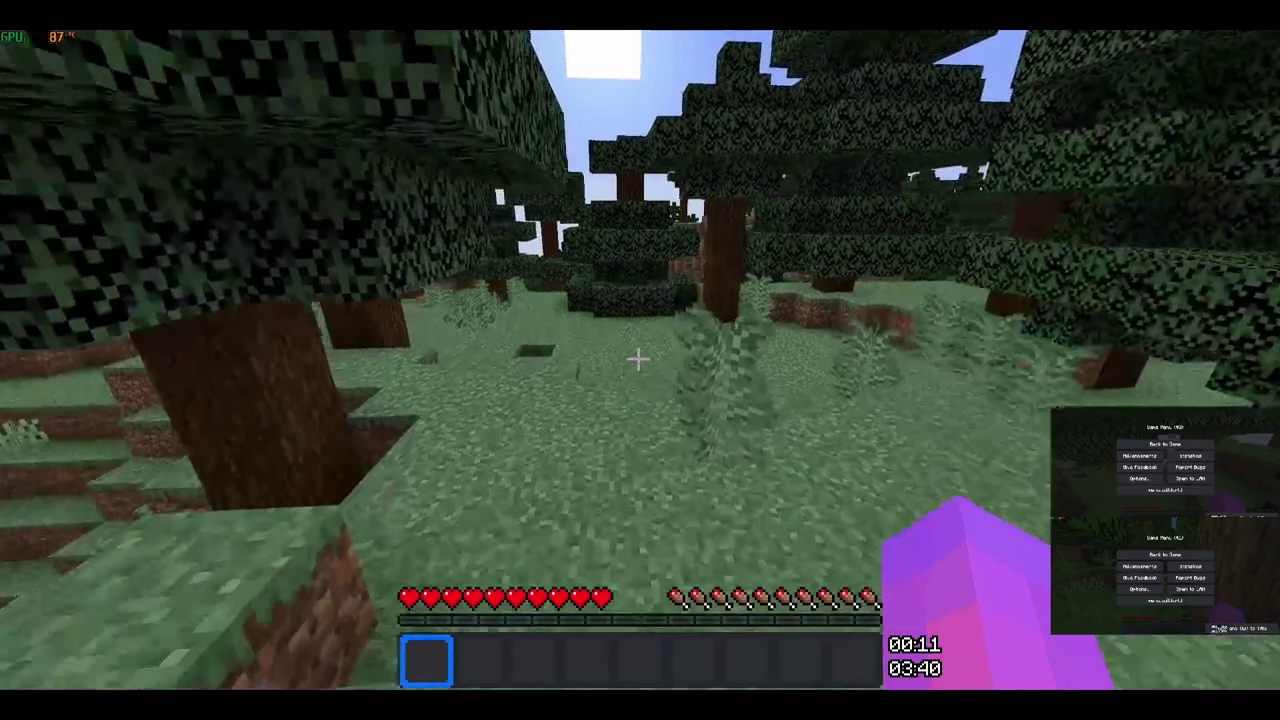
{"action": "key", "text": "F3"}
{"action": "key", "text": "F3"}
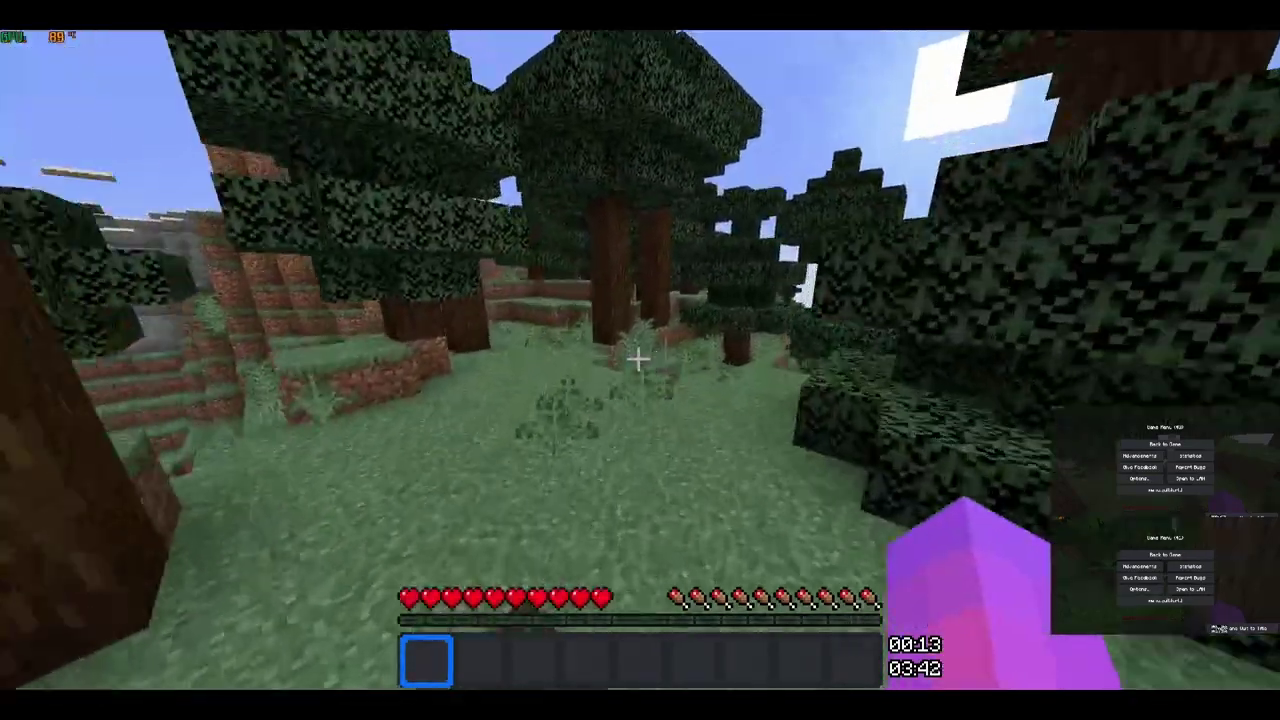
{"action": "key", "text": "F5"}
{"action": "key", "text": "F3+b"}
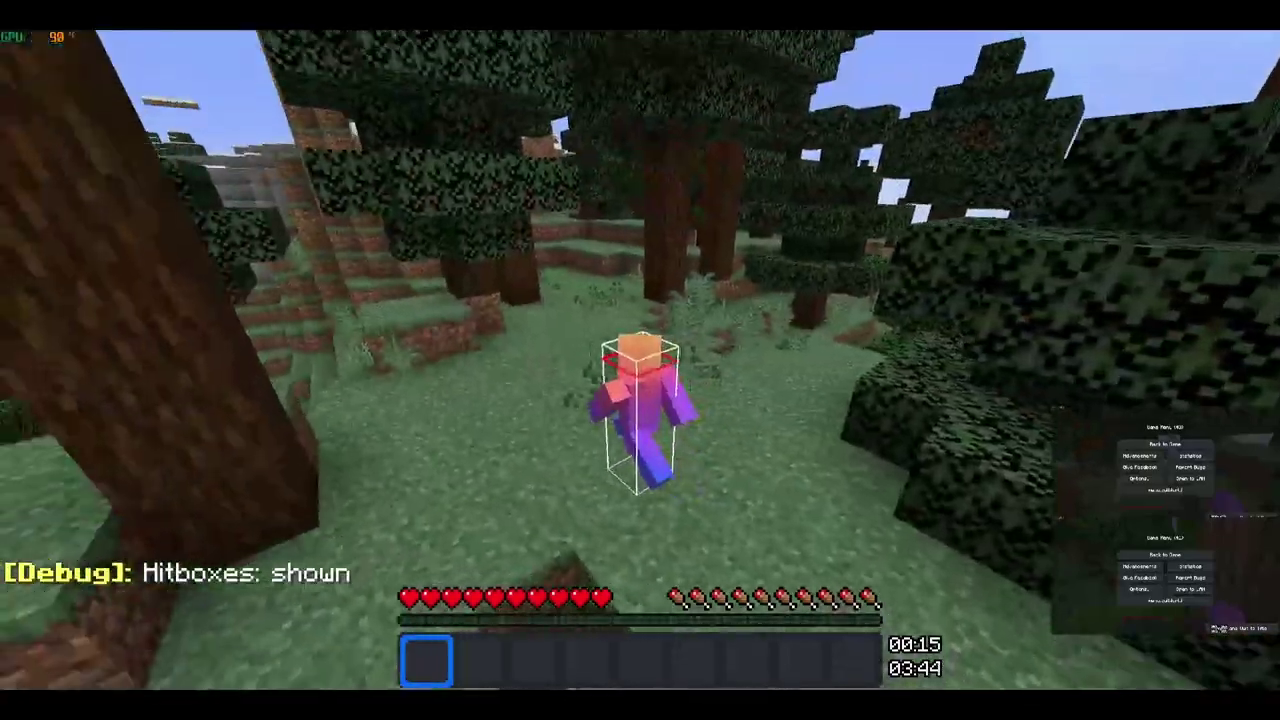
{"action": "key", "text": "w"}
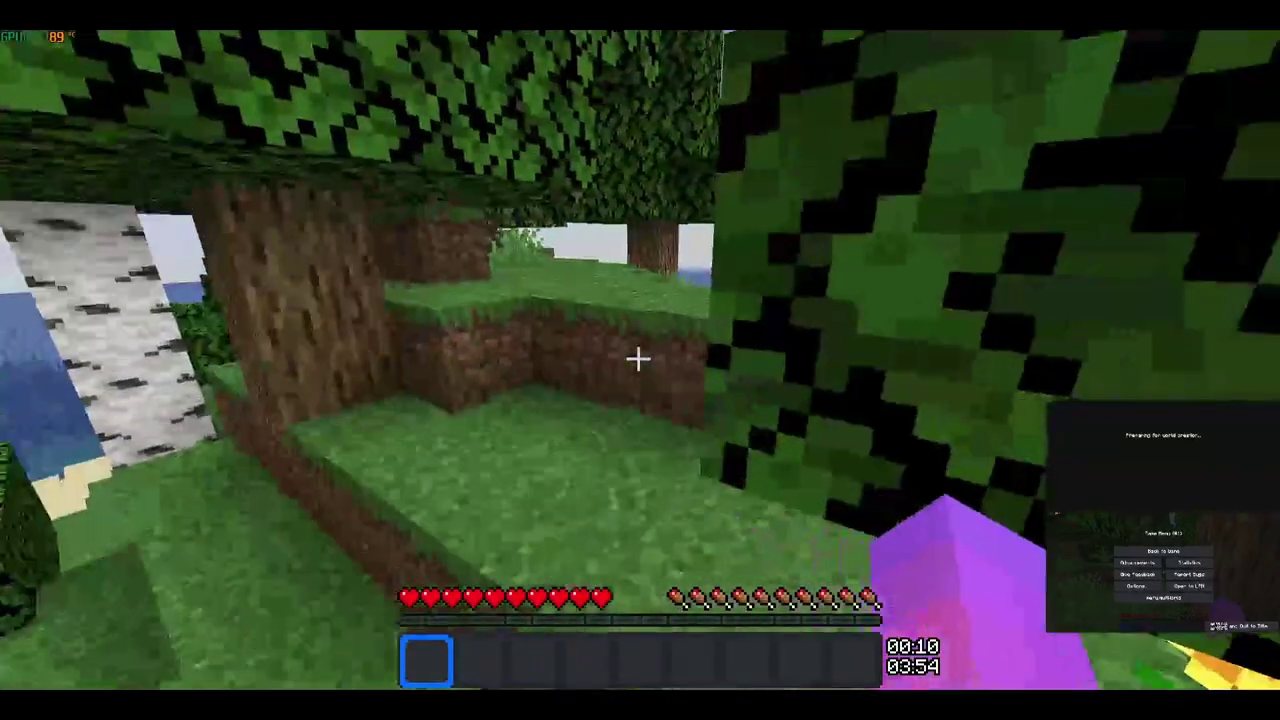
Reset to a freshly generated jungle world, hide the debug overlay and walk forward
{"action": "key", "text": "F3"}
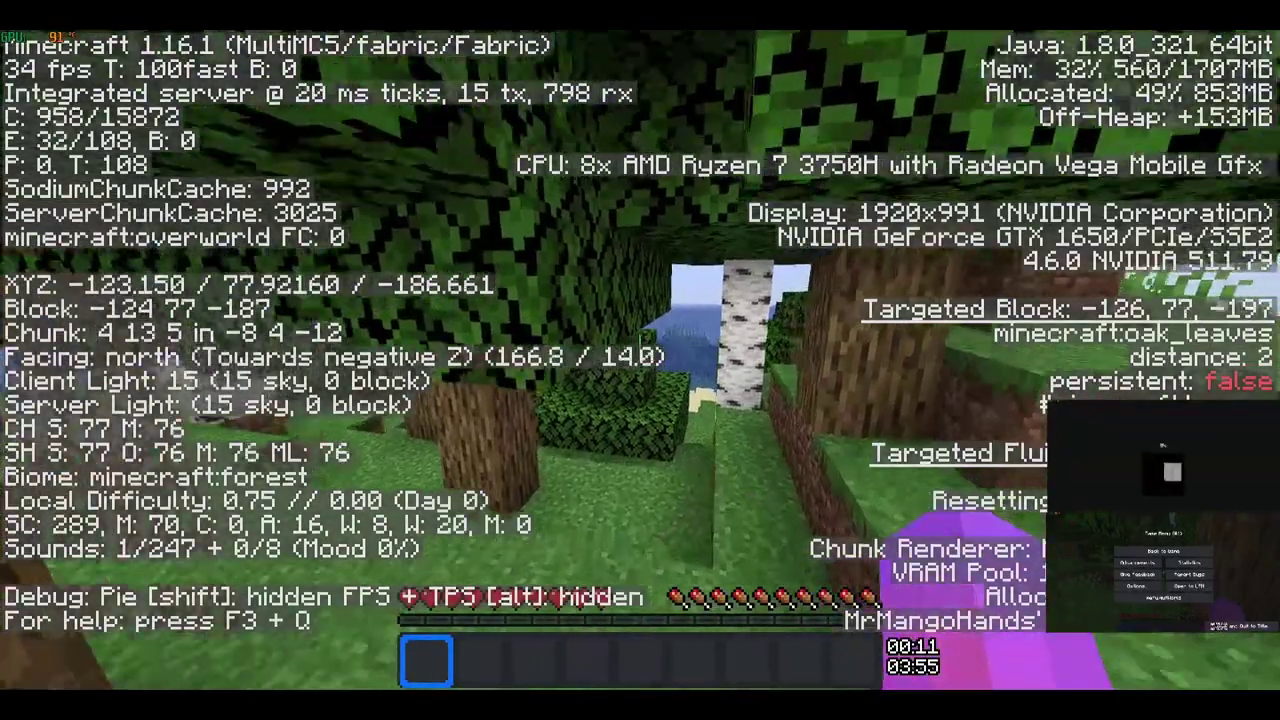
{"action": "key", "text": "F3"}
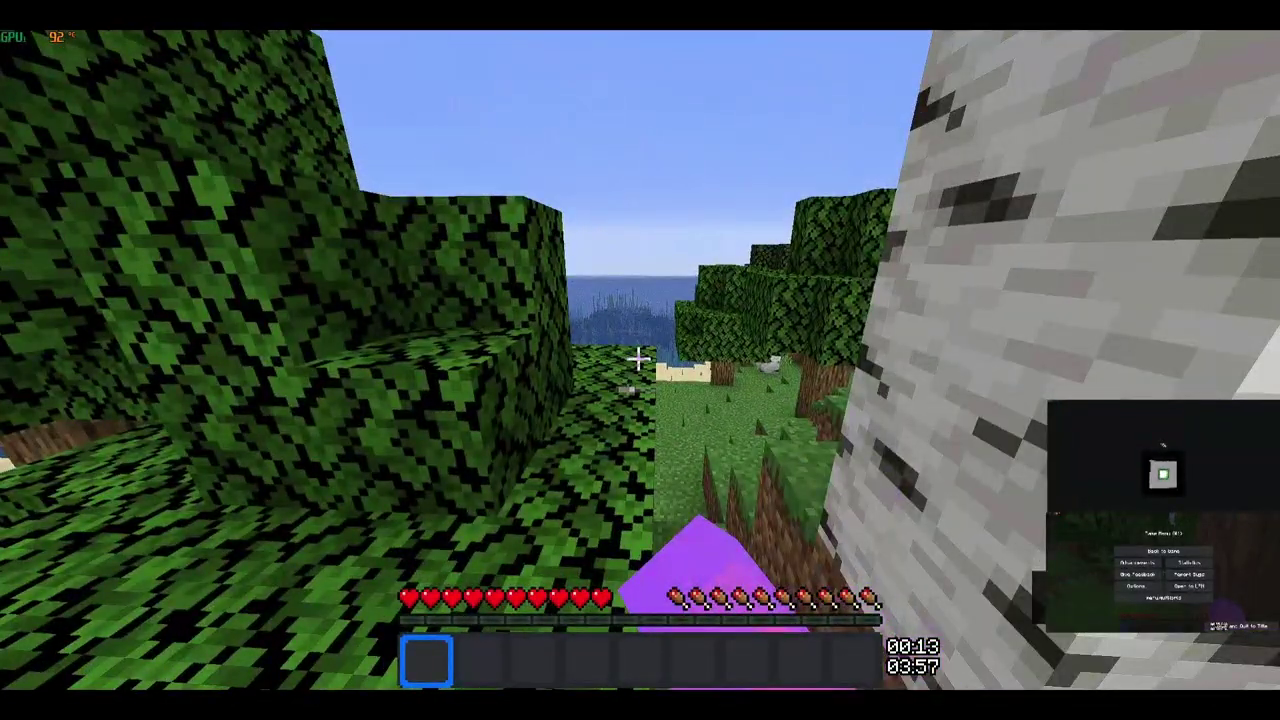
{"action": "key", "text": "F5"}
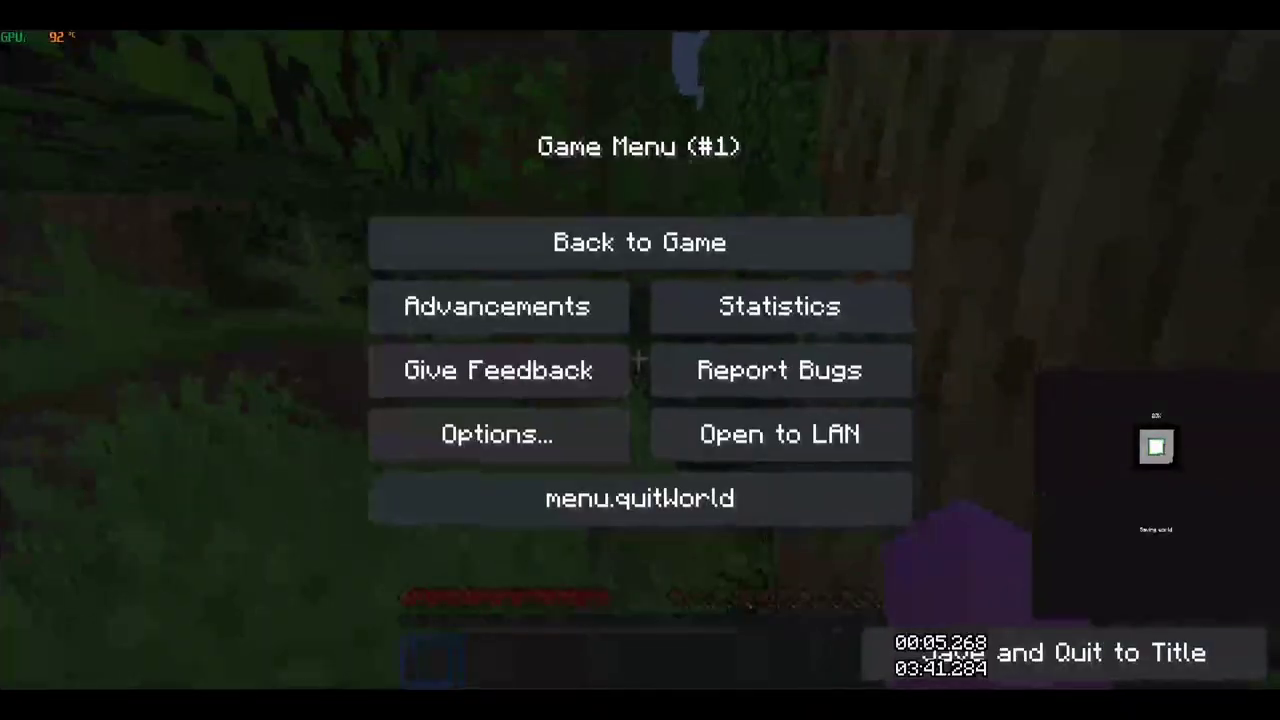
{"action": "key", "text": "Escape"}
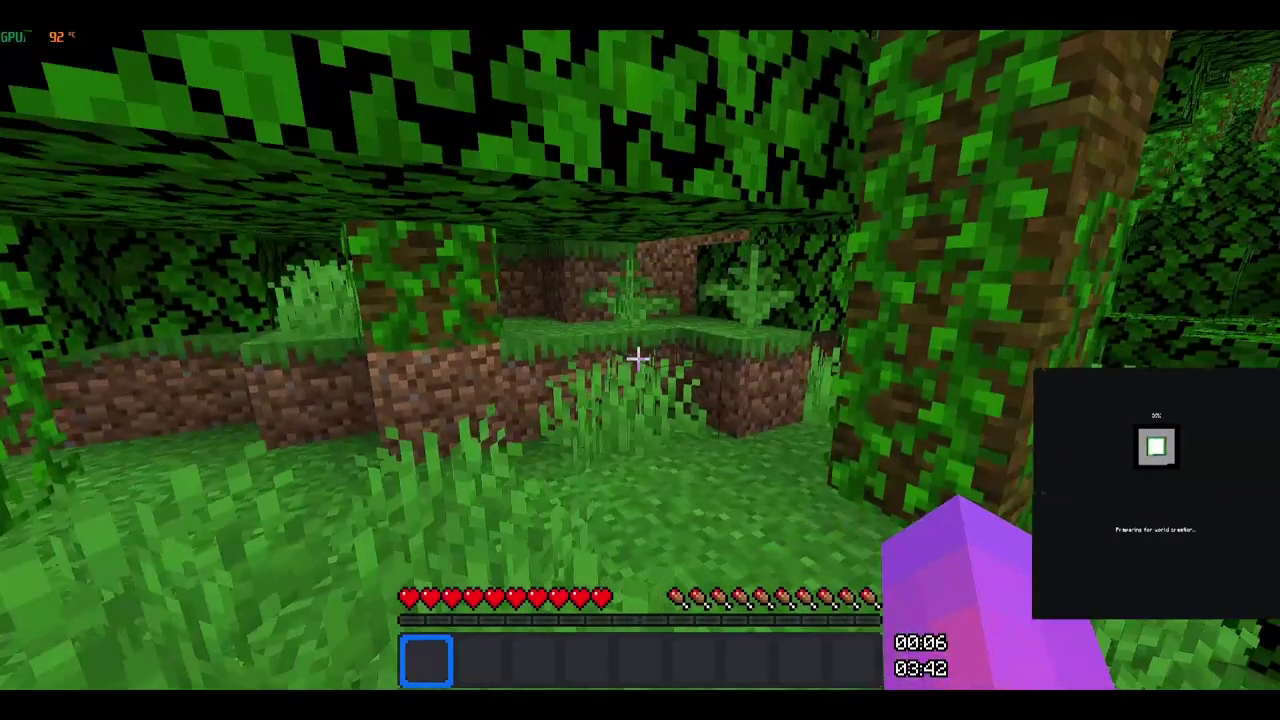
{"action": "key", "text": "w"}
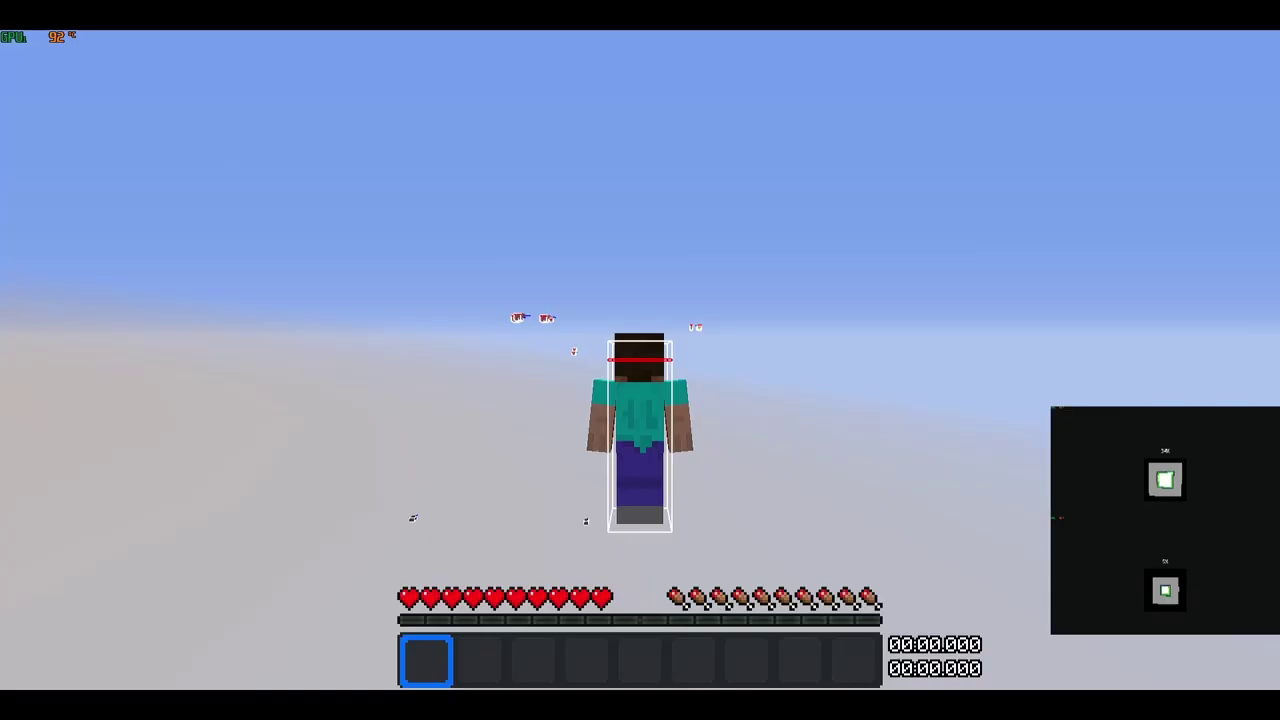
Run through the forest toward the river, switching F5 perspective and hotbar slot 1, onto a treetop
{"action": "key", "text": "w"}
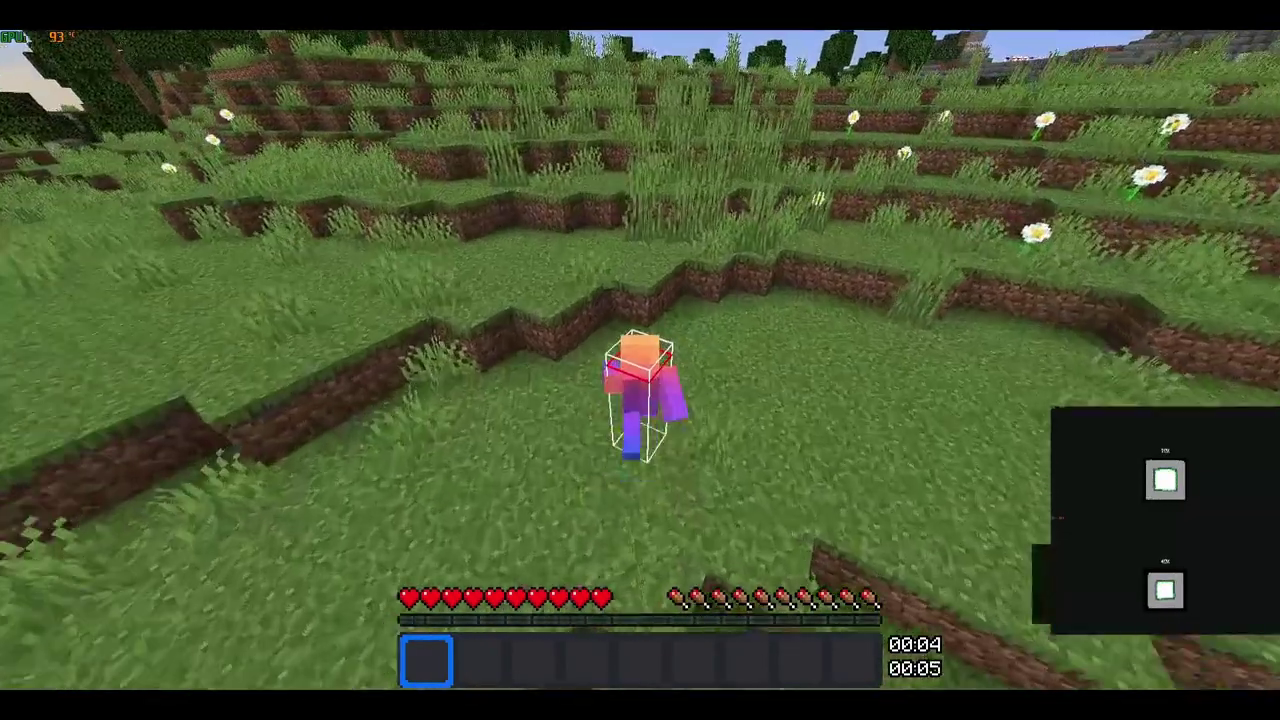
{"action": "key", "text": "F5"}
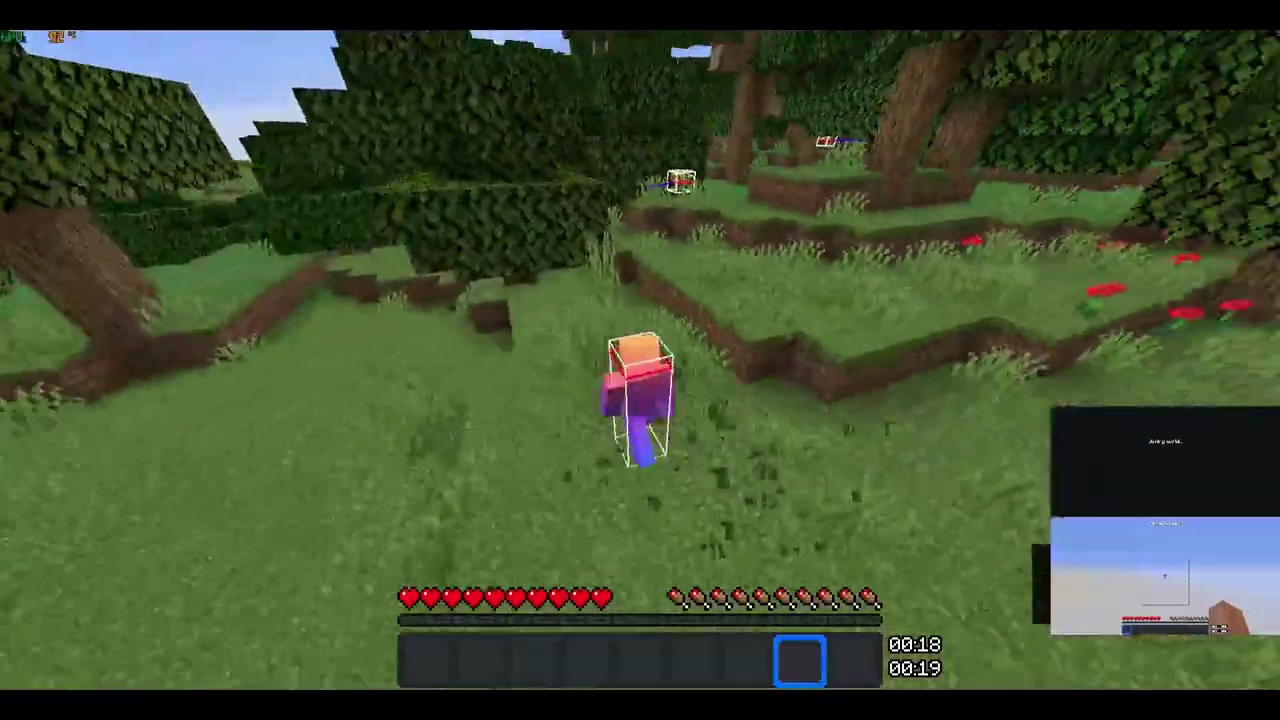
{"action": "key", "text": "F5"}
{"action": "key", "text": "F5"}
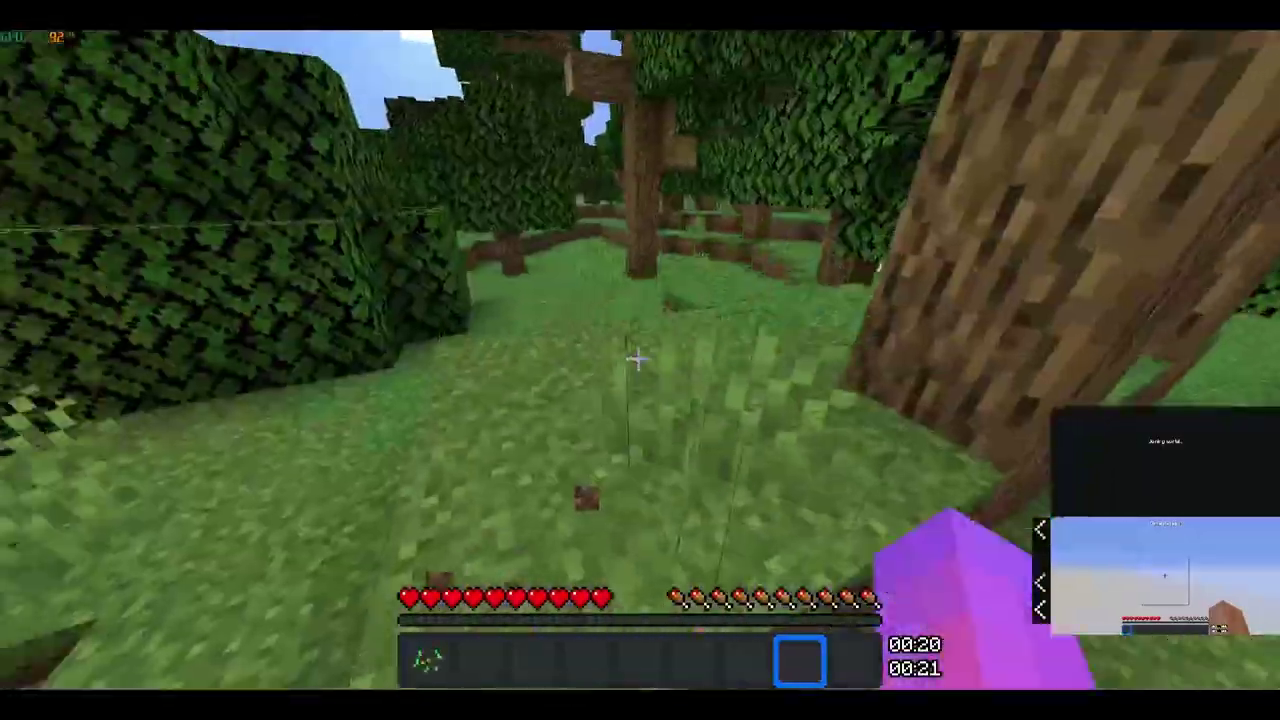
{"action": "key", "text": "1"}
{"action": "key", "text": "q"}
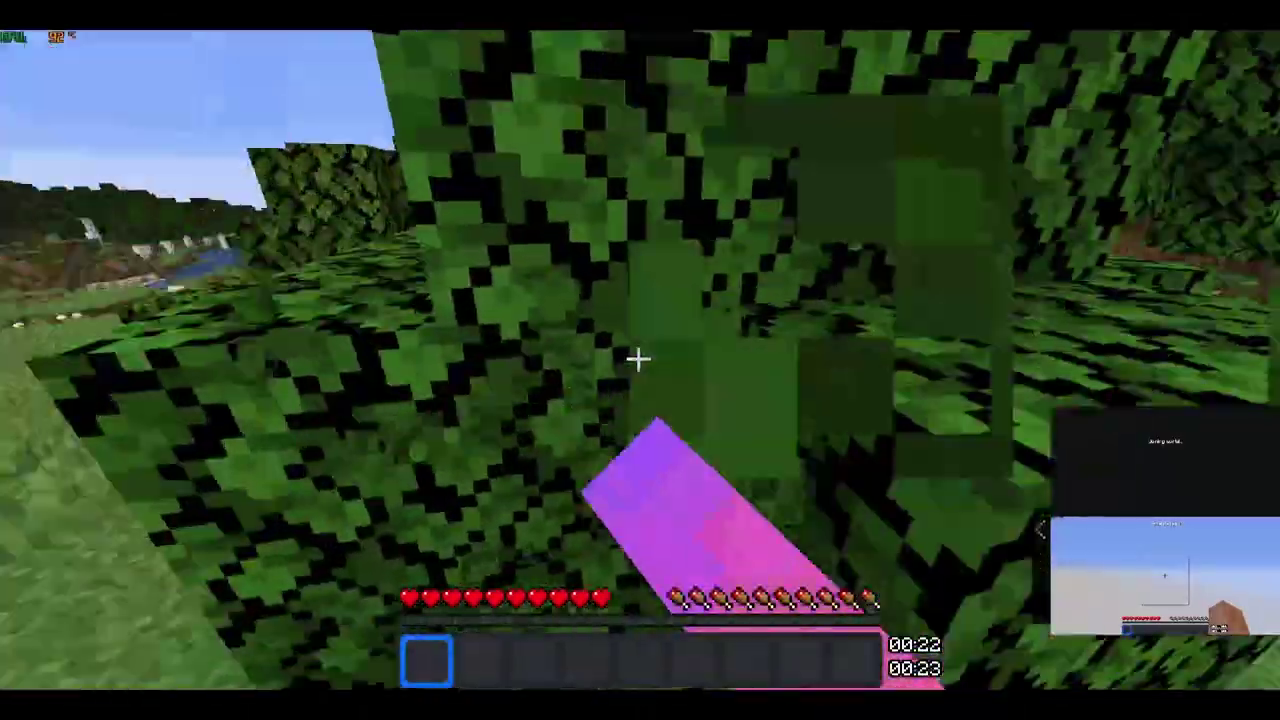
{"action": "key", "text": "F5"}
{"action": "key", "text": "w"}
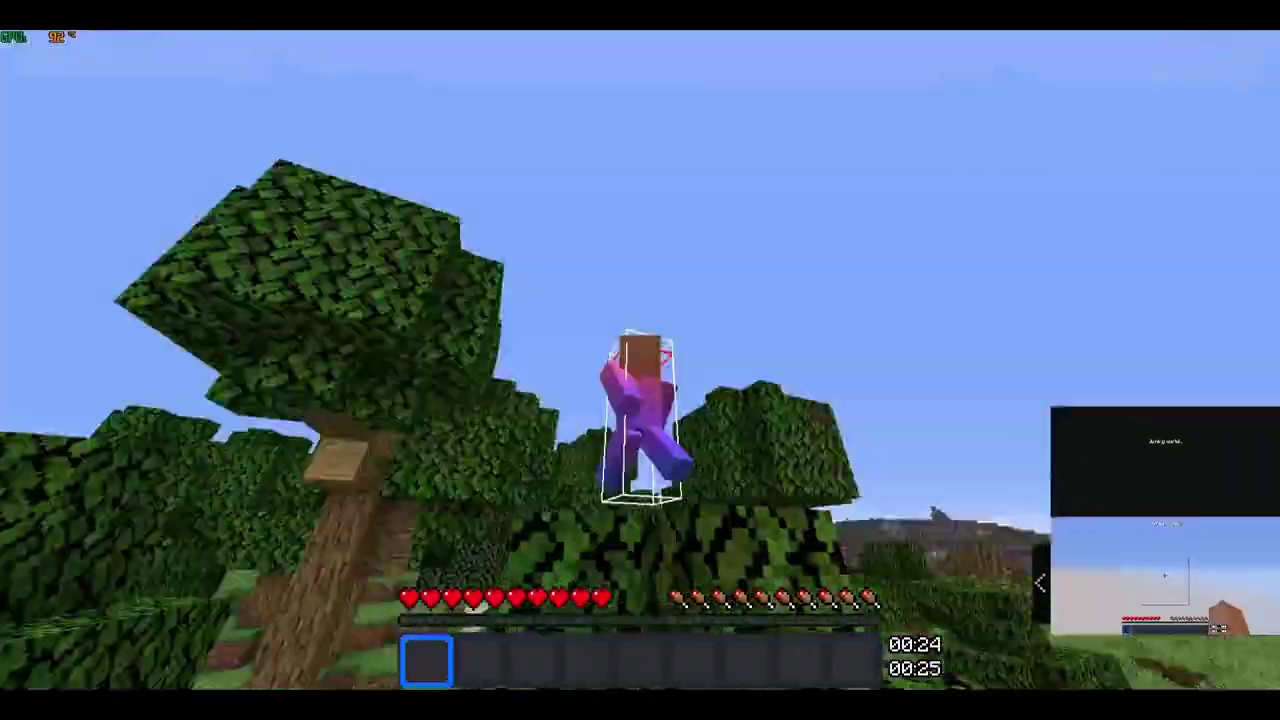
{"action": "key", "text": "F5"}
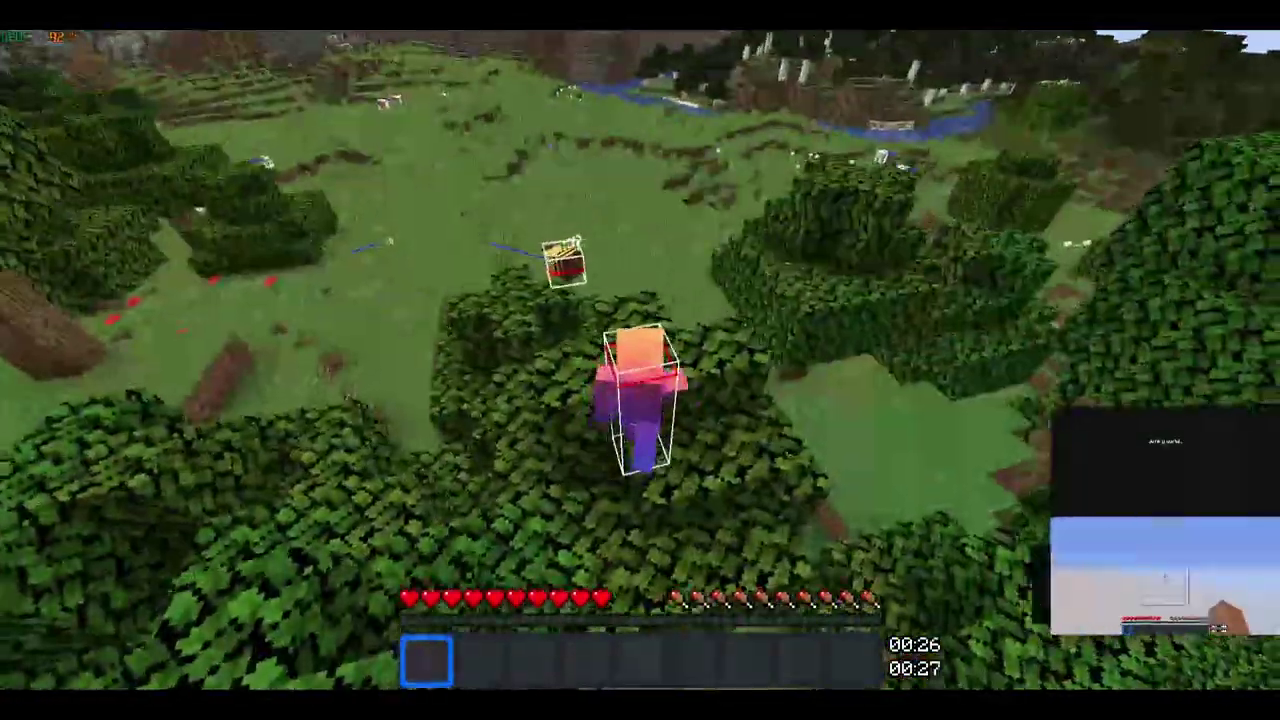